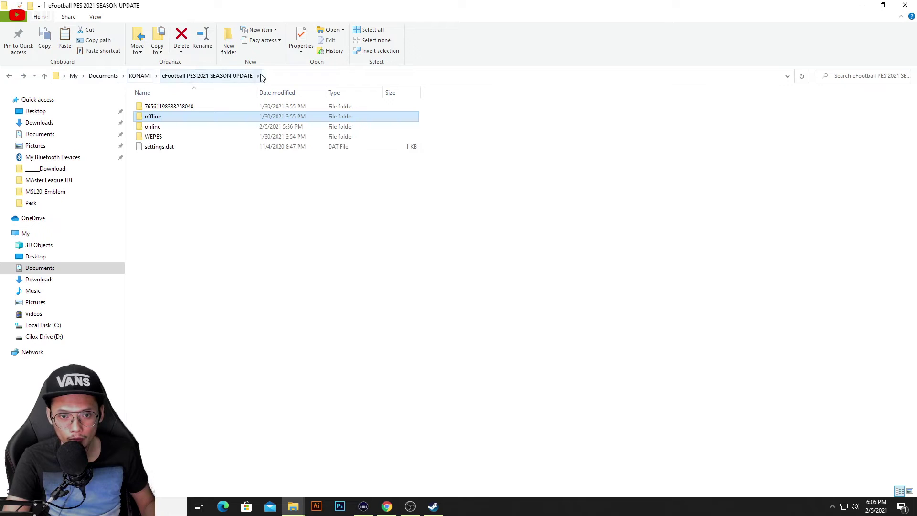
# Look inside the online folder, and copy the EDIT00000000 file from the offline folder
pyautogui.doubleClick(170, 128)
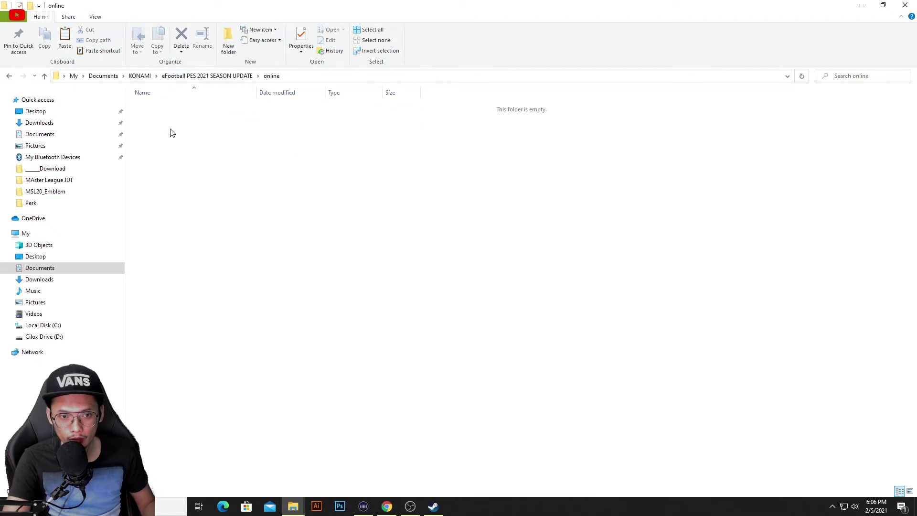
pyautogui.click(8, 77)
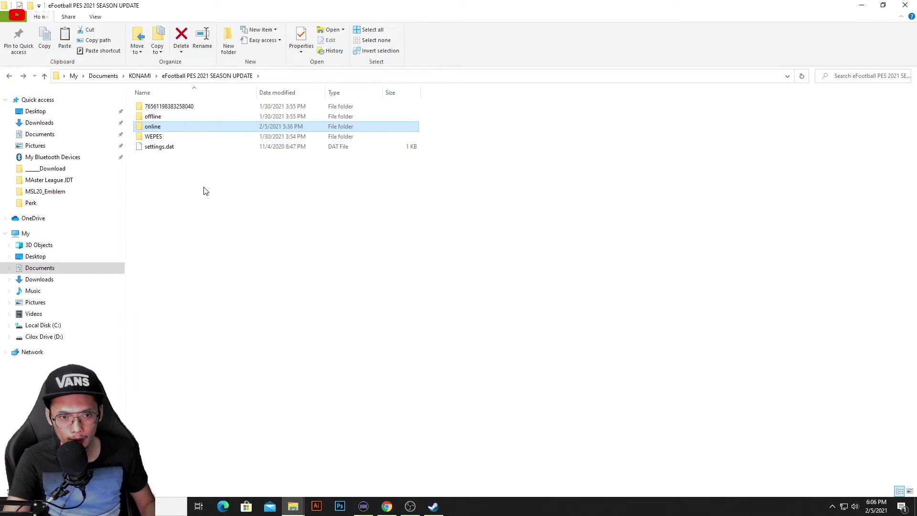
pyautogui.doubleClick(174, 119)
pyautogui.rightClick(173, 112)
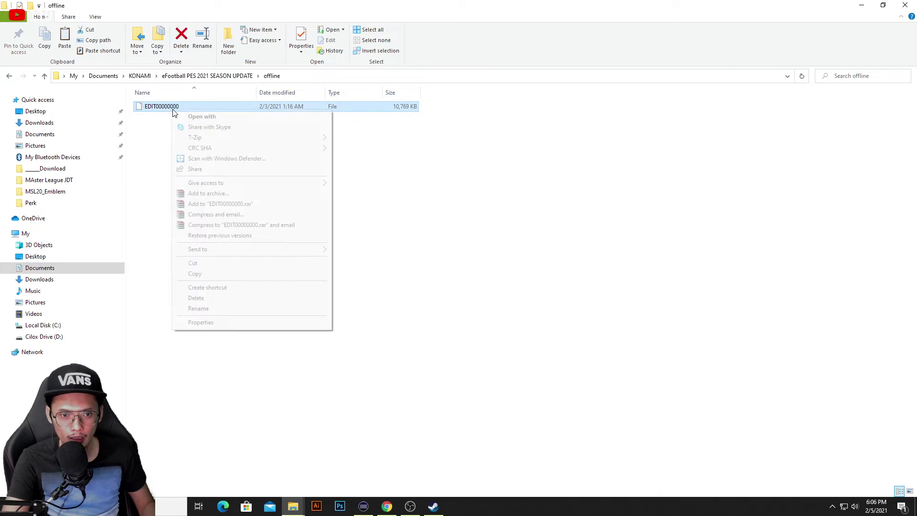
pyautogui.click(210, 275)
# Paste EDIT00000000 into the save folder inside the numeric account folder, replacing the existing file
pyautogui.click(8, 76)
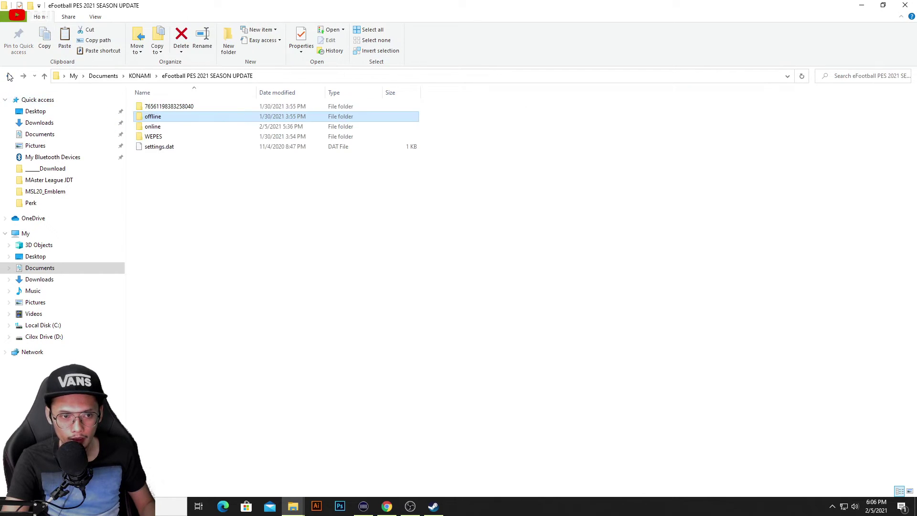
pyautogui.doubleClick(167, 106)
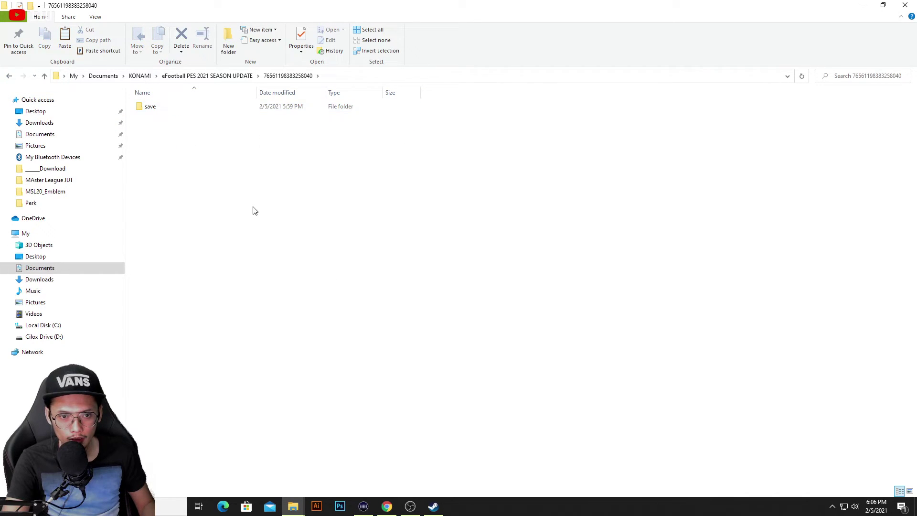
pyautogui.doubleClick(184, 107)
pyautogui.rightClick(522, 190)
pyautogui.click(576, 261)
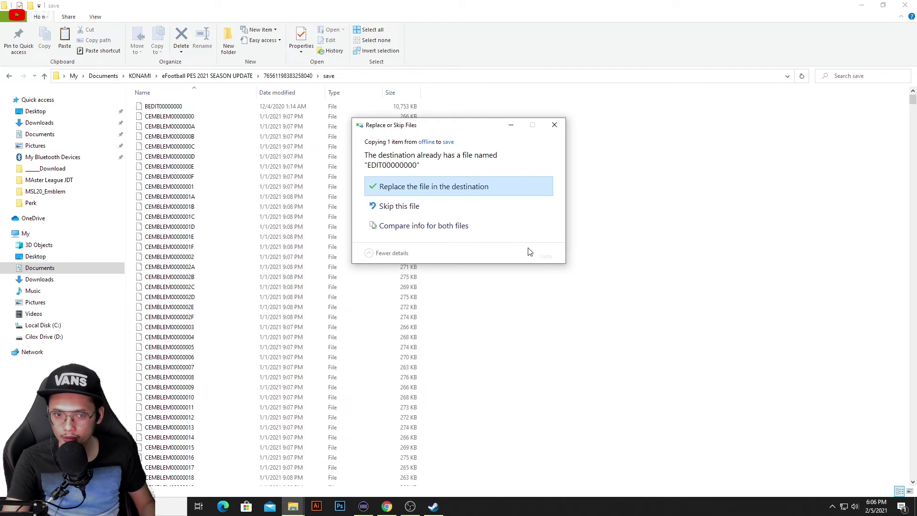
pyautogui.click(444, 191)
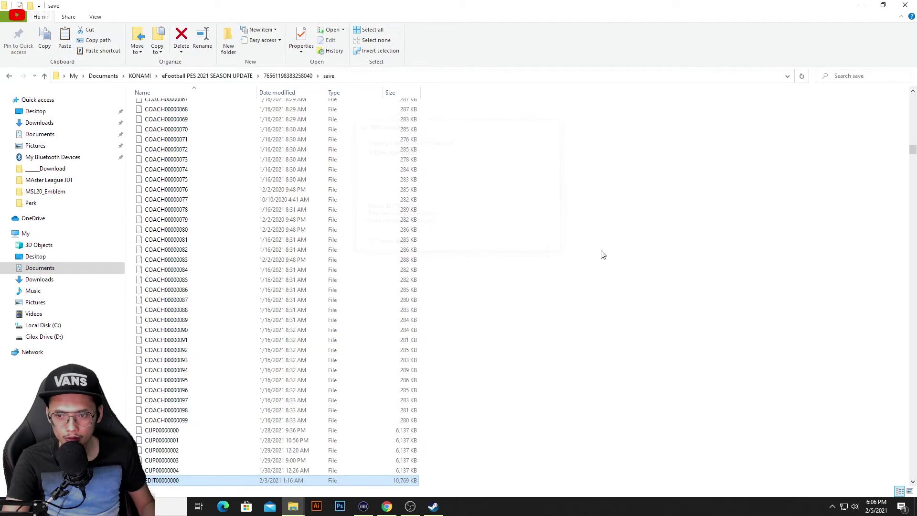
# Copy the whole eFootball PES 2021 SEASON UPDATE folder from the KONAMI folder in Documents
pyautogui.click(10, 77)
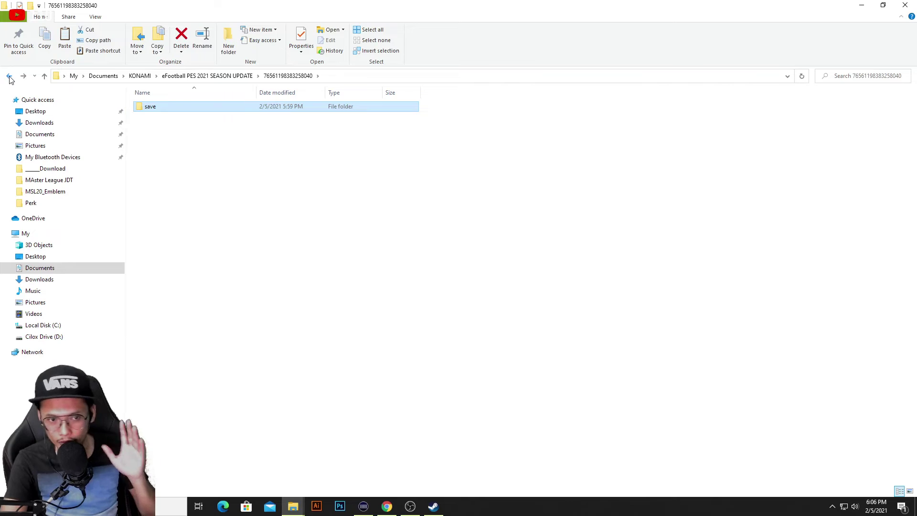
pyautogui.click(9, 76)
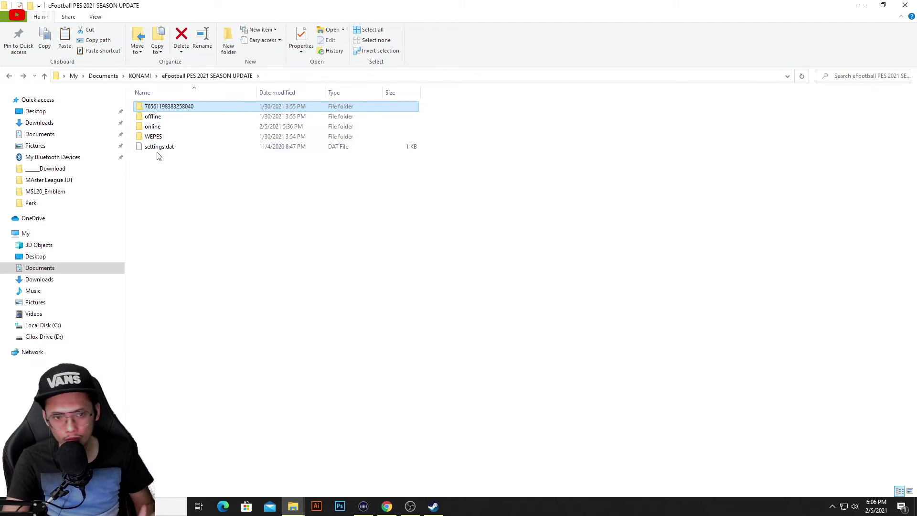
pyautogui.click(9, 76)
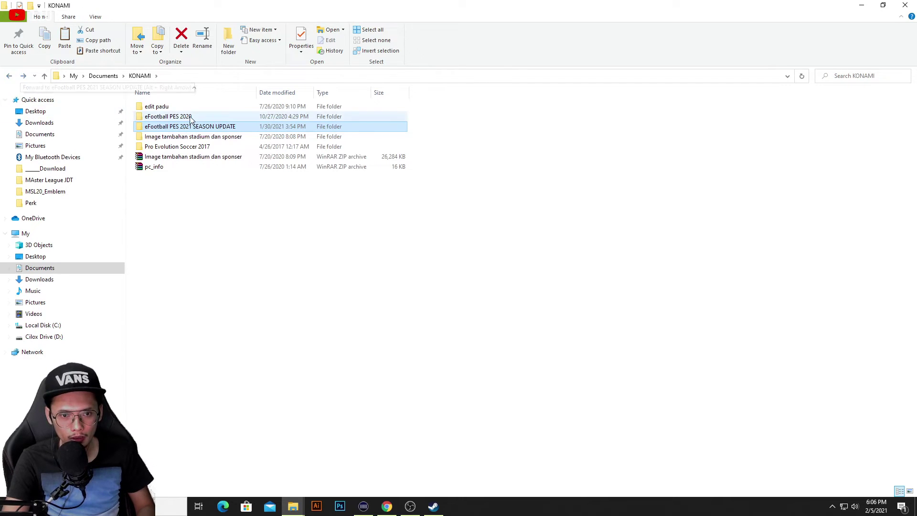
pyautogui.click(24, 77)
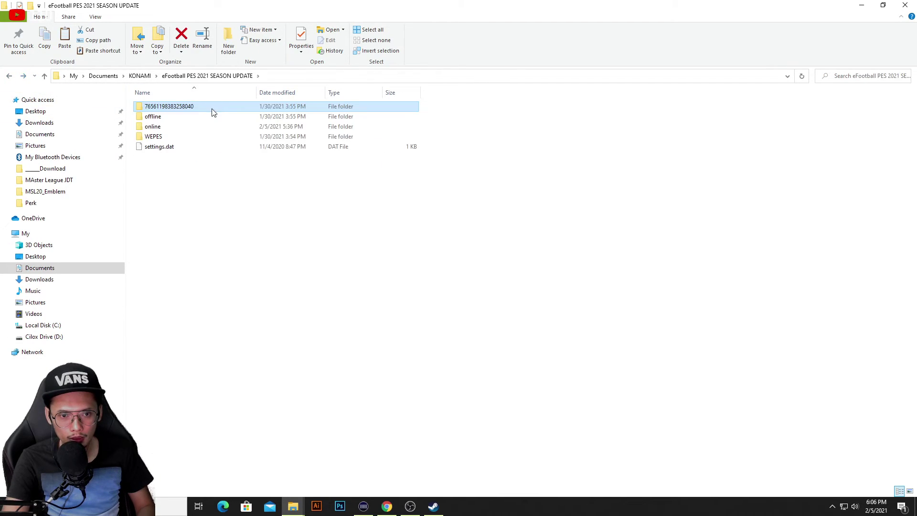
pyautogui.rightClick(214, 110)
pyautogui.click(8, 76)
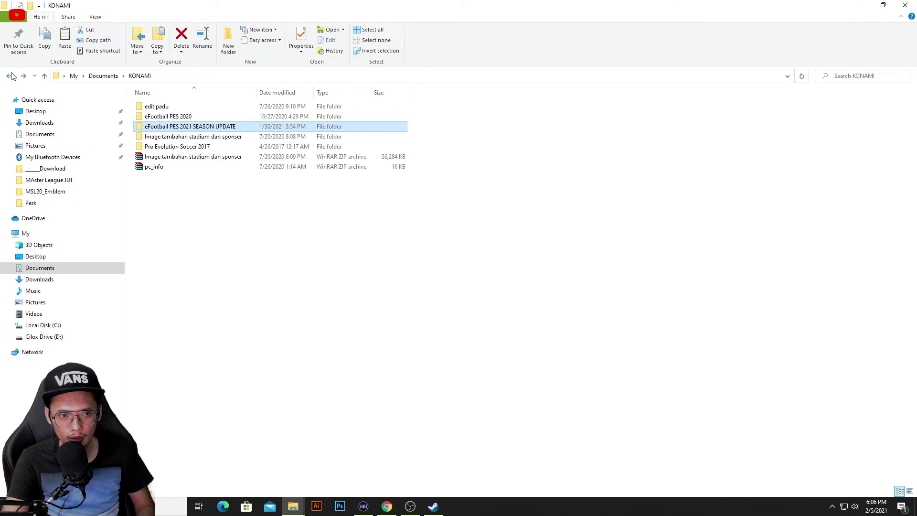
pyautogui.rightClick(187, 128)
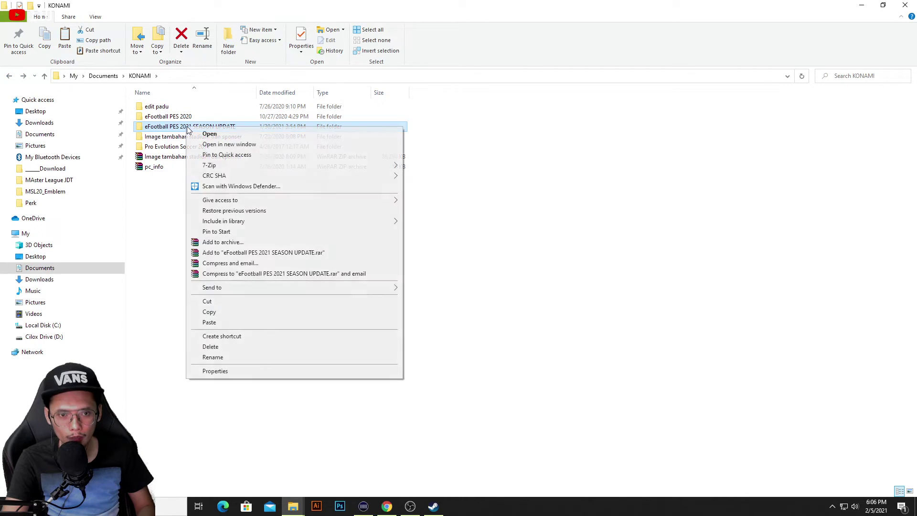
pyautogui.click(215, 314)
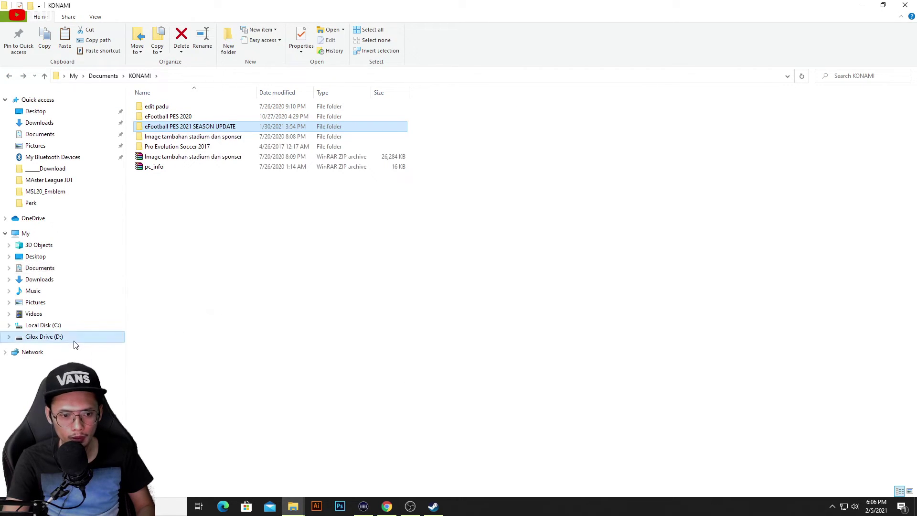
# Paste the copied season update folder into the PATCH PESLOX MO V1 - TUTORIAL folder on drive D
pyautogui.click(44, 336)
pyautogui.doubleClick(161, 117)
pyautogui.rightClick(195, 199)
pyautogui.click(233, 267)
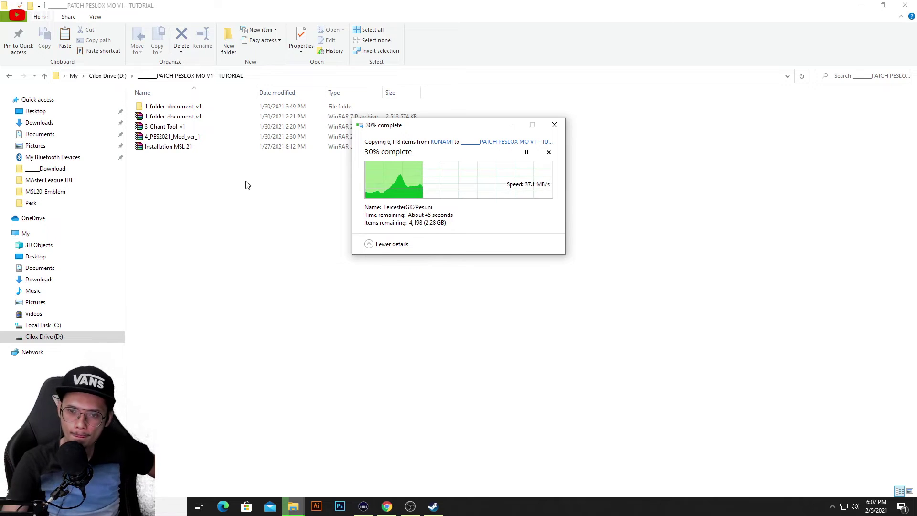
pyautogui.moveTo(482, 127); pyautogui.dragTo(446, 184)
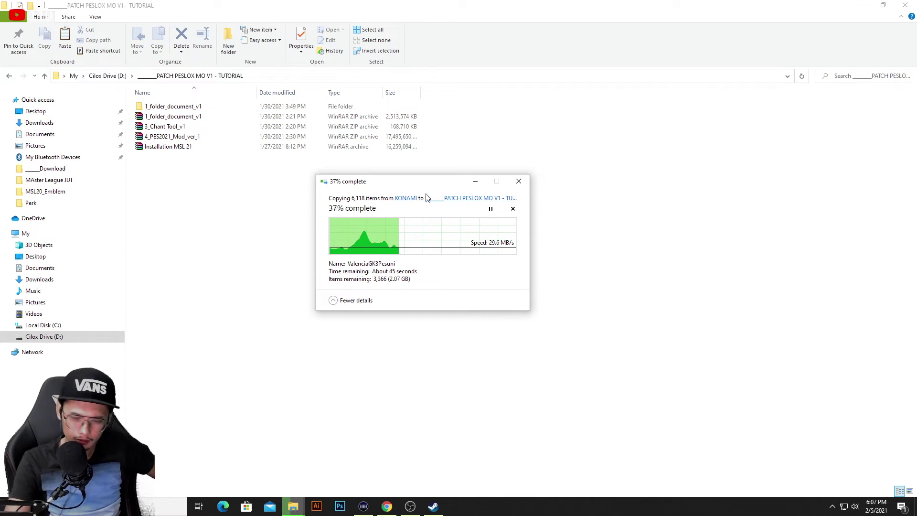
pyautogui.moveTo(447, 182); pyautogui.dragTo(436, 182)
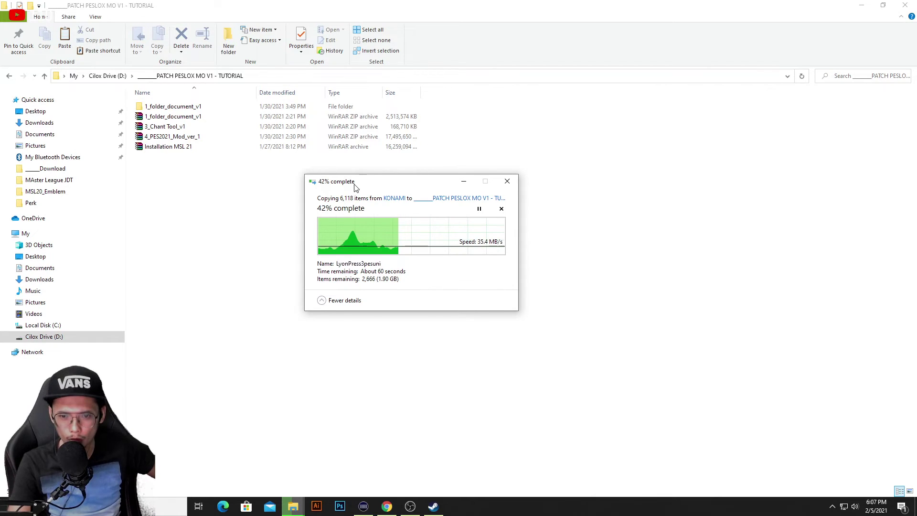
pyautogui.click(410, 506)
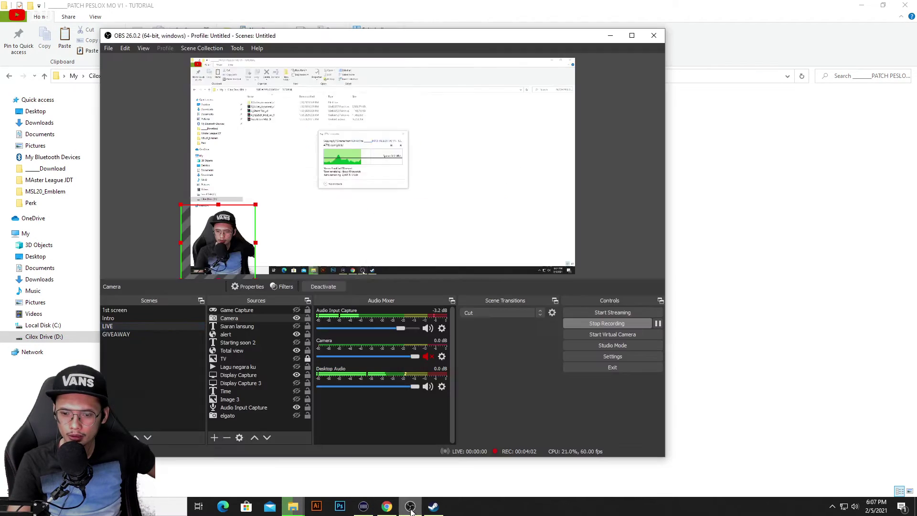
pyautogui.moveTo(549, 38); pyautogui.dragTo(494, 66)
pyautogui.click(555, 62)
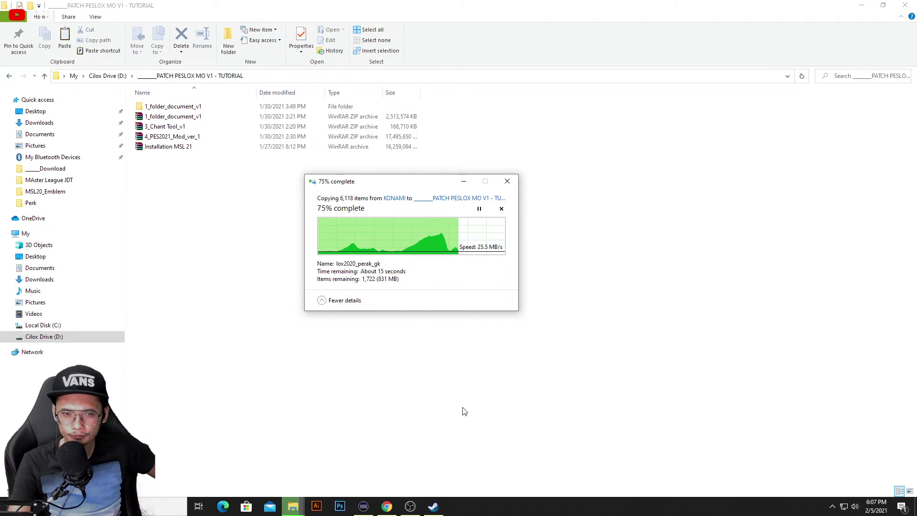
# In the second File Explorer window, open the eFootball PES 2021 game folder under SteamLibrary, steamapps, common on drive D
pyautogui.moveTo(293, 505)
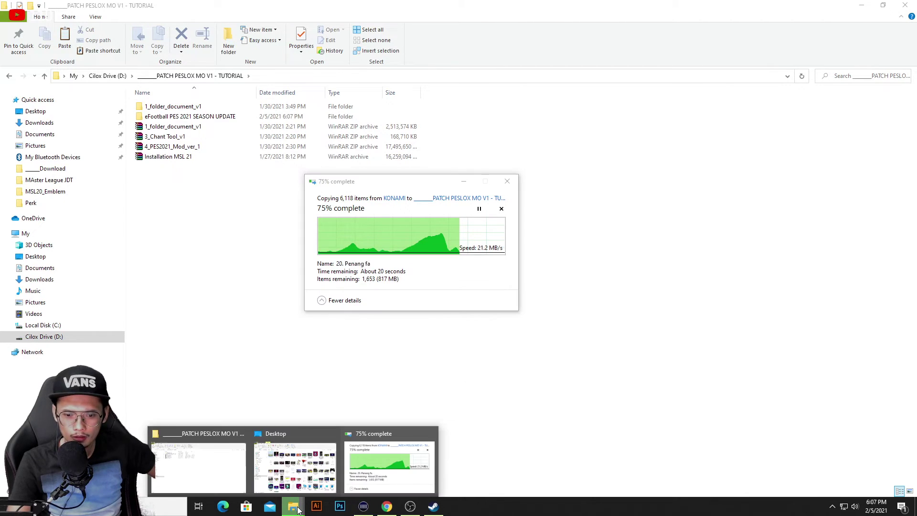
pyautogui.click(292, 460)
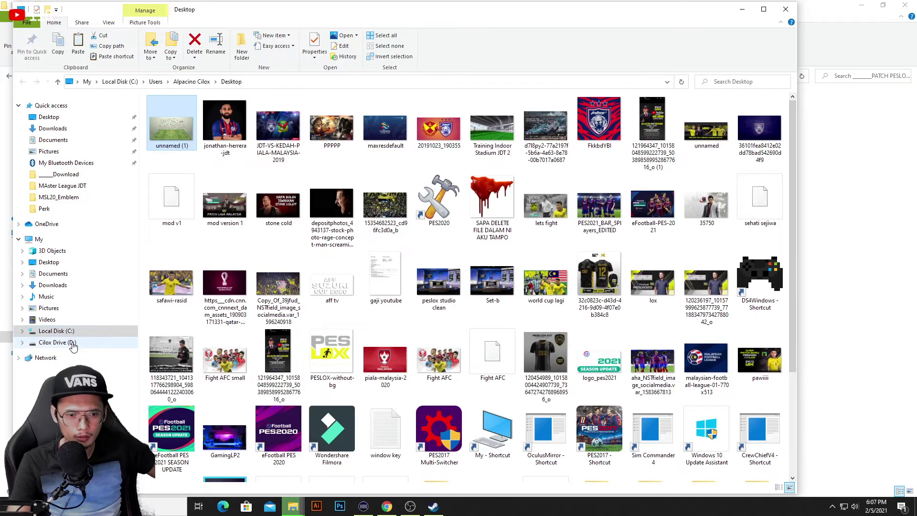
pyautogui.click(67, 342)
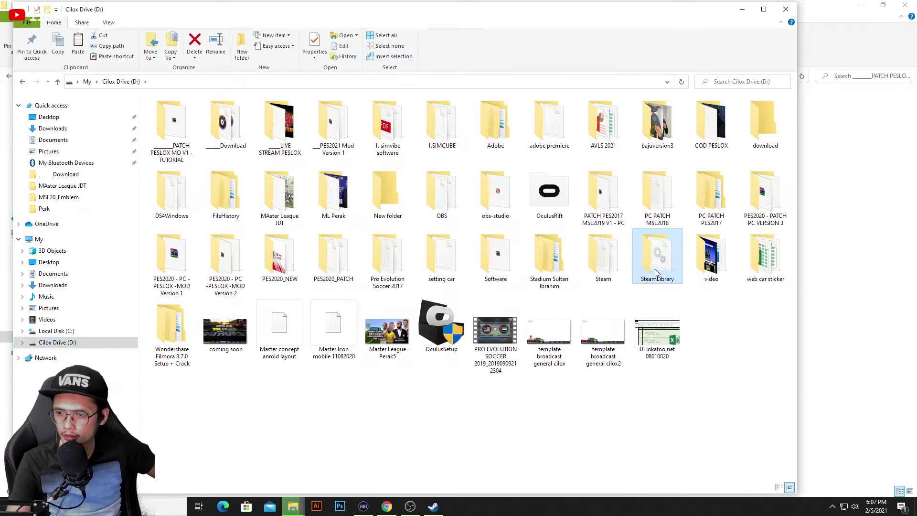
pyautogui.doubleClick(657, 255)
pyautogui.click(191, 113)
pyautogui.doubleClick(193, 116)
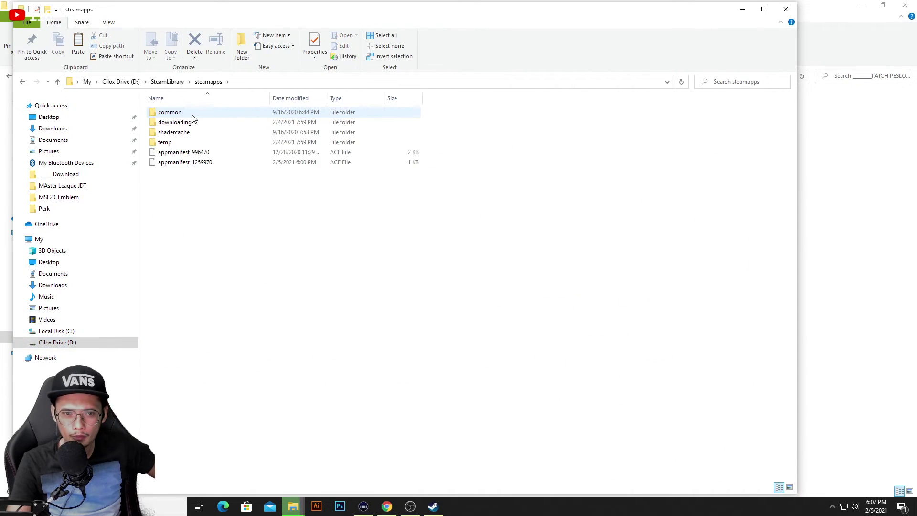
pyautogui.doubleClick(178, 114)
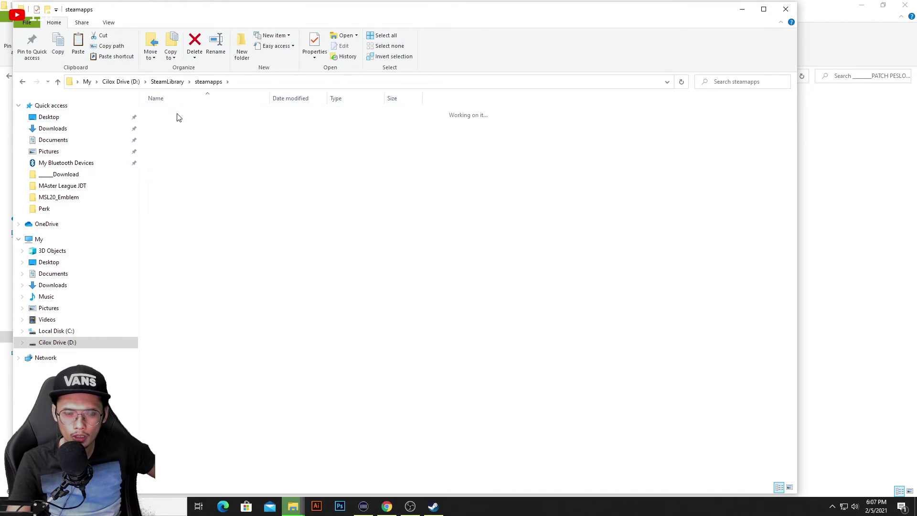
pyautogui.click(213, 137)
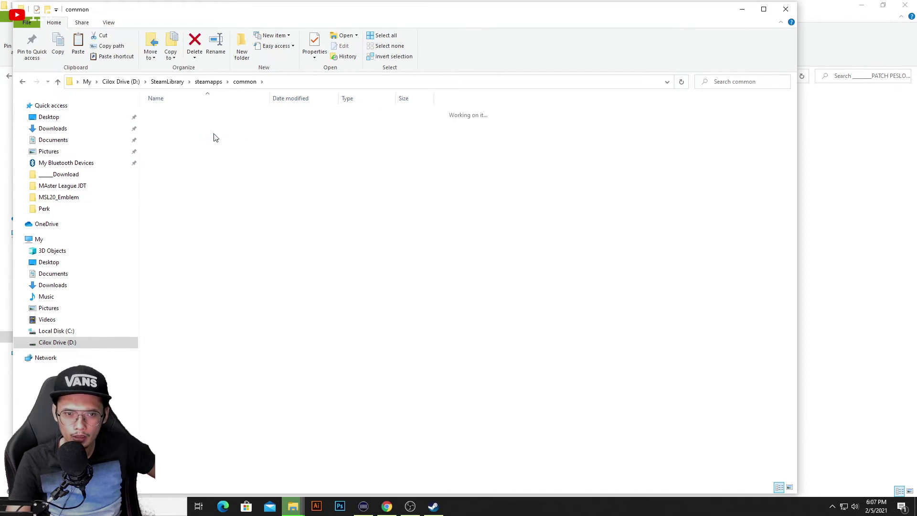
pyautogui.doubleClick(214, 136)
# Open the download folder inside the eFootball PES 2021 game folder
pyautogui.click(186, 156)
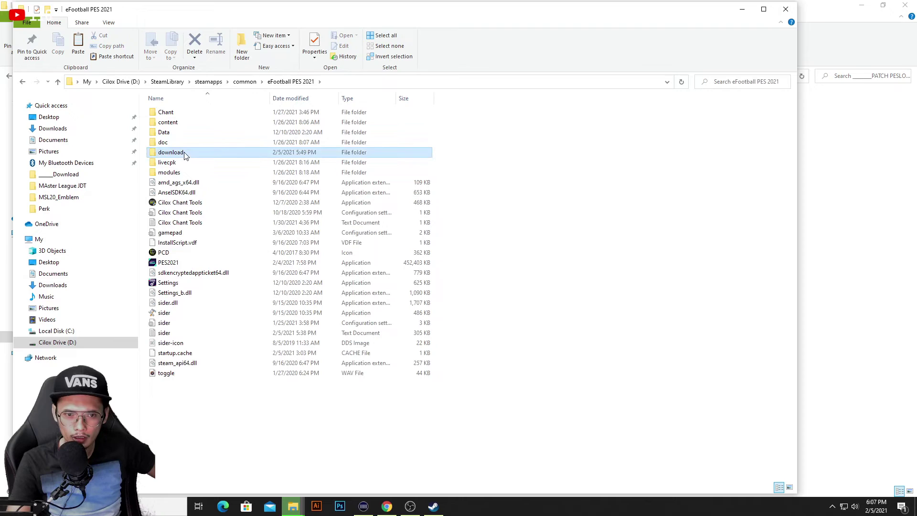
pyautogui.press('F2')
pyautogui.press('Escape')
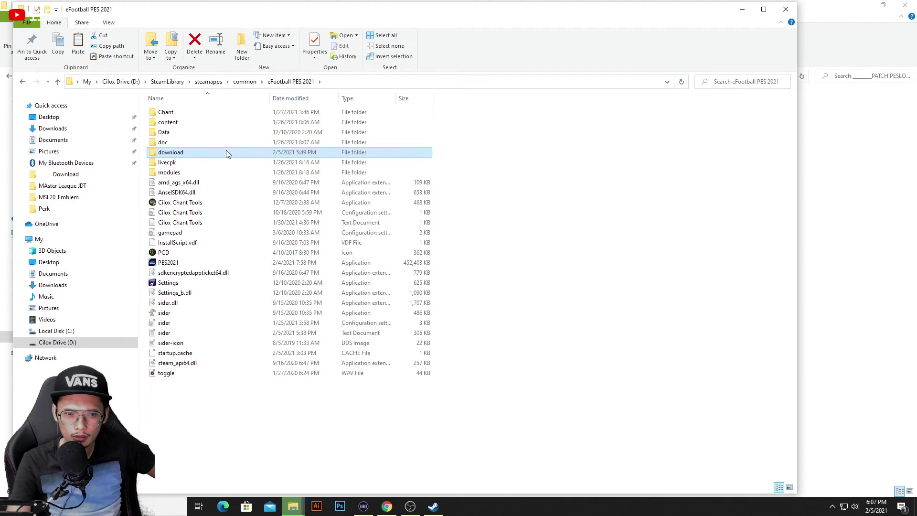
pyautogui.doubleClick(226, 153)
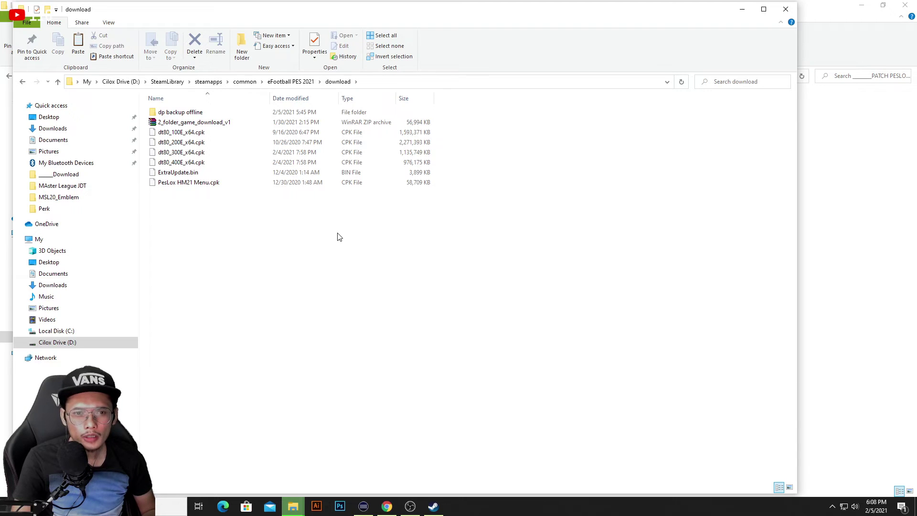
pyautogui.click(233, 136)
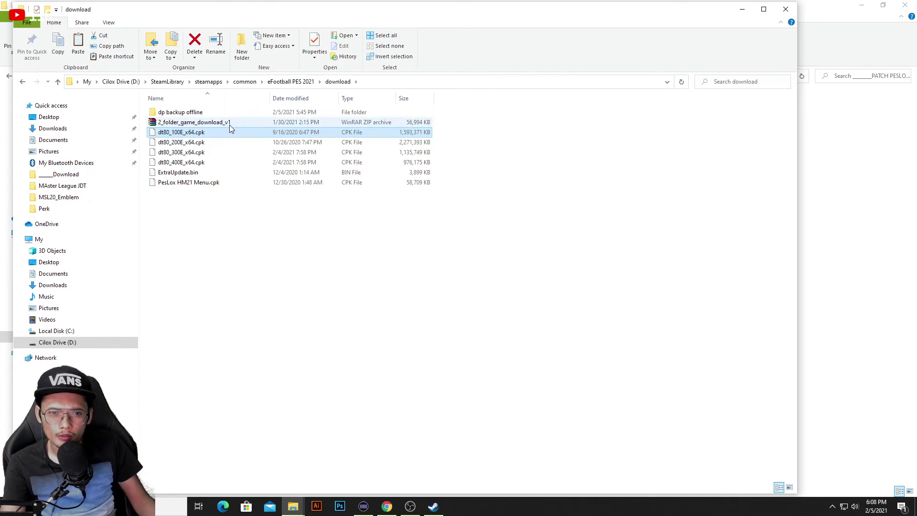
pyautogui.click(314, 234)
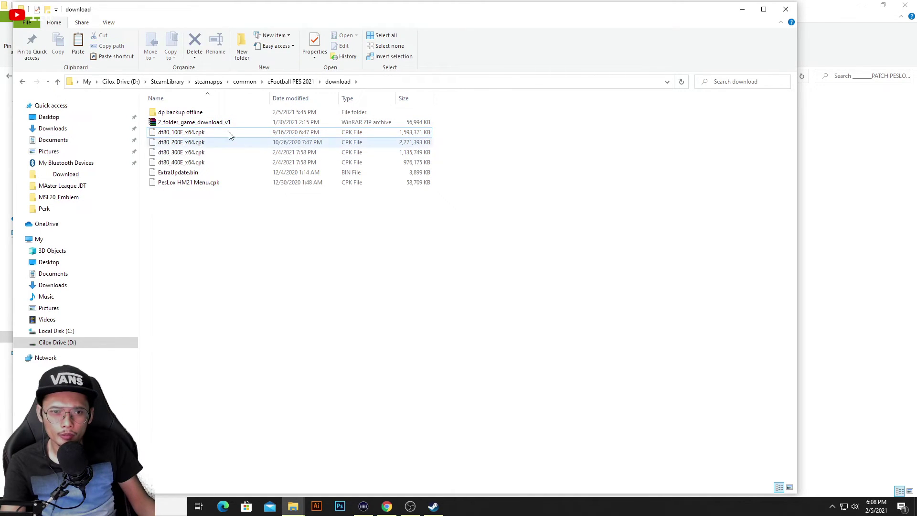
# Cut DpFileList.bin from the dp backup offline folder and return to the download folder
pyautogui.doubleClick(214, 113)
pyautogui.click(191, 112)
pyautogui.rightClick(190, 112)
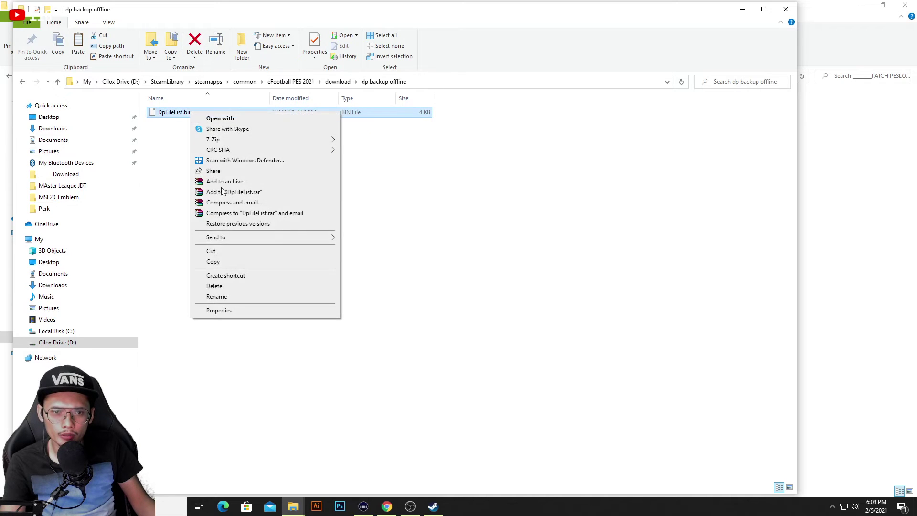
pyautogui.click(237, 253)
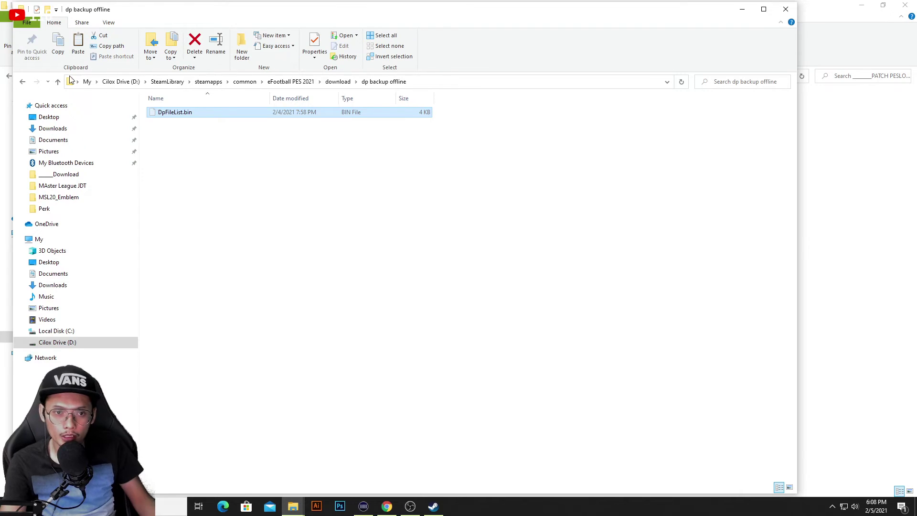
pyautogui.click(22, 82)
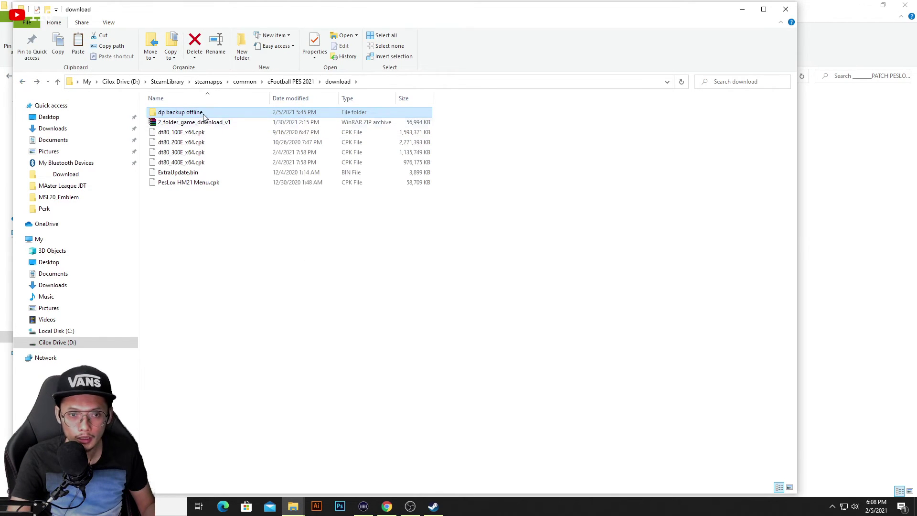
# Move the dp backup offline folder from the game's download folder into the PATCH PESLOX MO V1 - TUTORIAL folder
pyautogui.rightClick(222, 113)
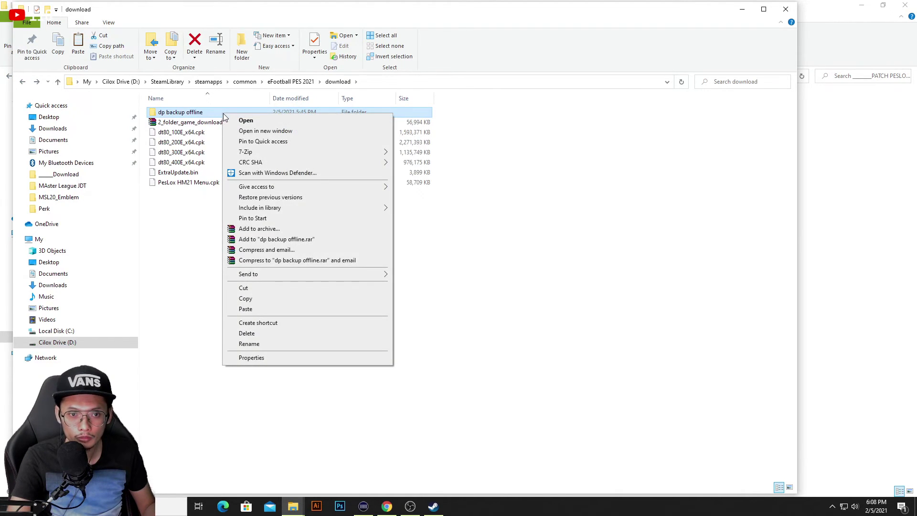
pyautogui.click(243, 288)
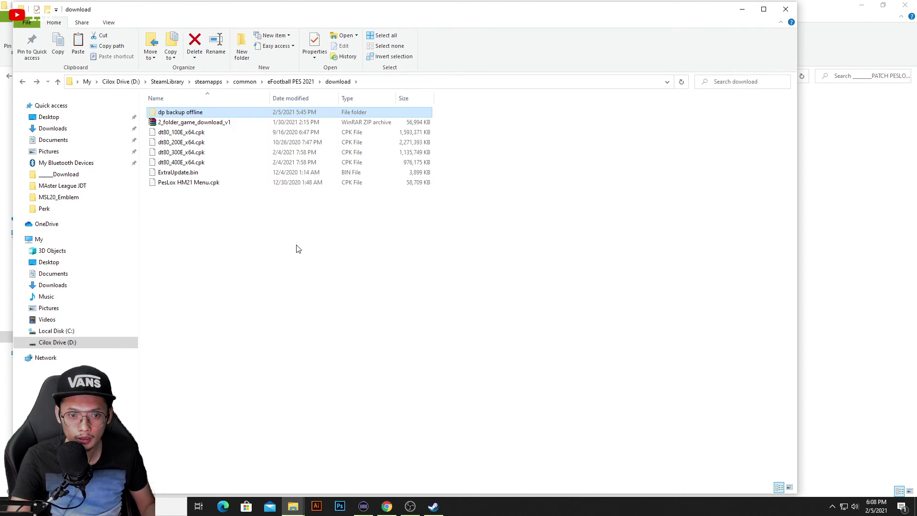
pyautogui.moveTo(292, 506)
pyautogui.click(266, 483)
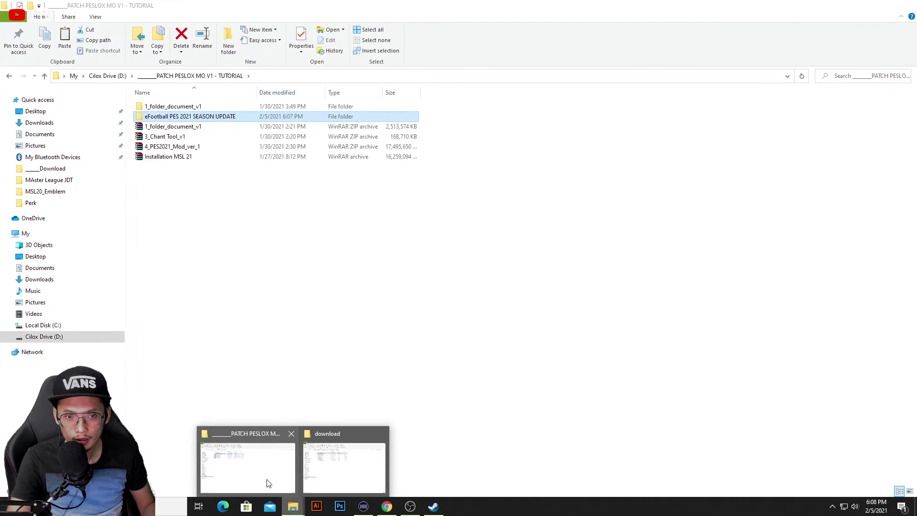
pyautogui.click(344, 466)
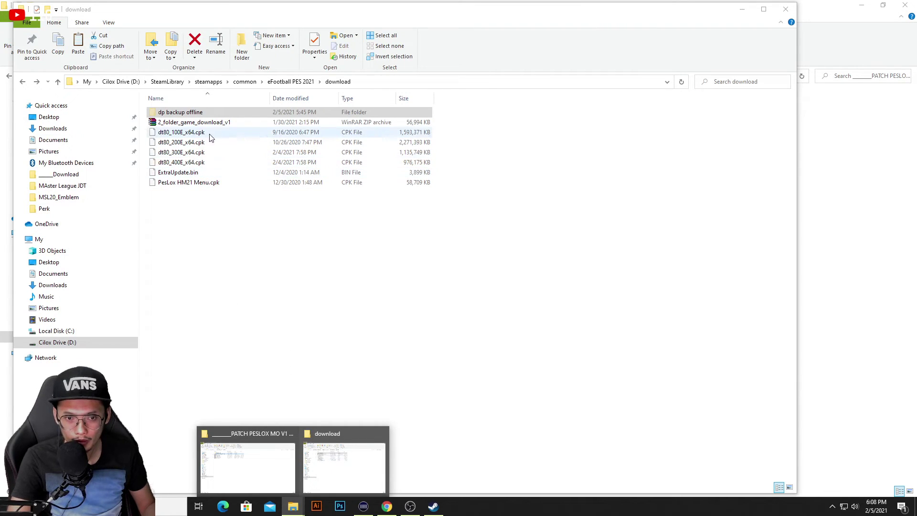
pyautogui.click(277, 472)
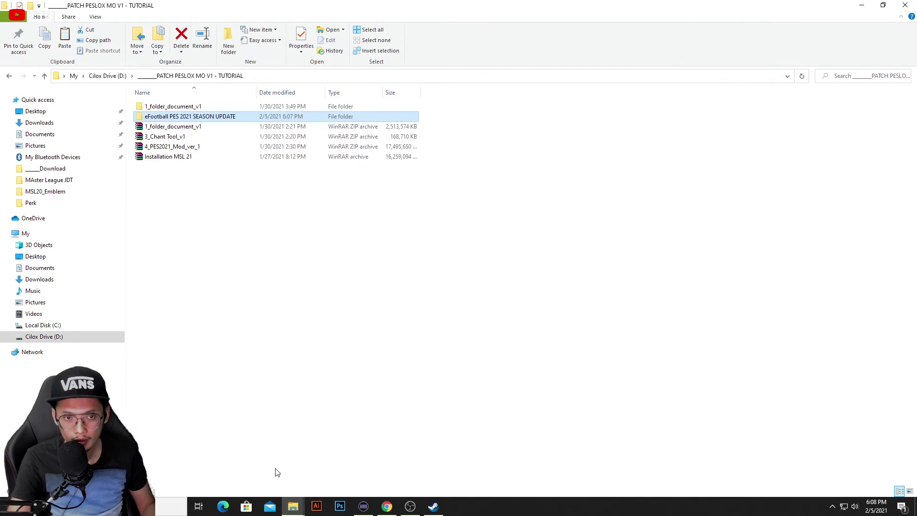
pyautogui.rightClick(230, 262)
pyautogui.click(275, 289)
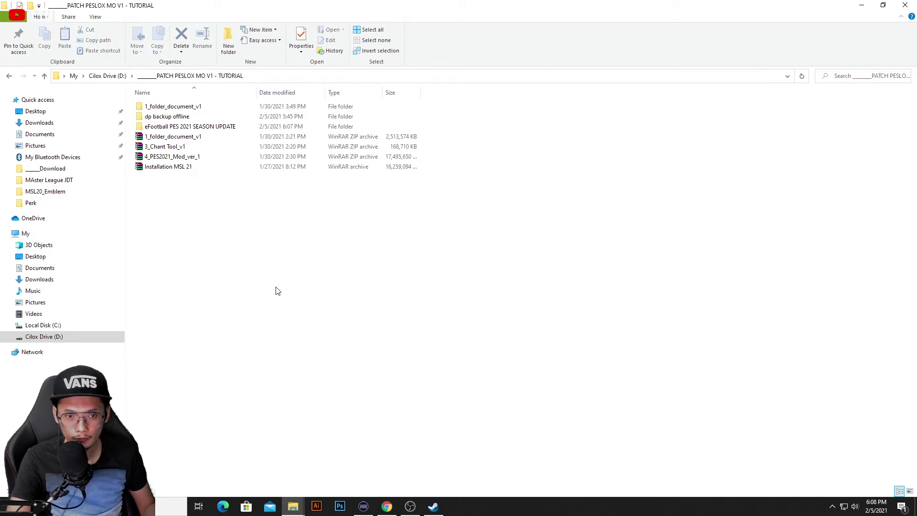
pyautogui.click(270, 184)
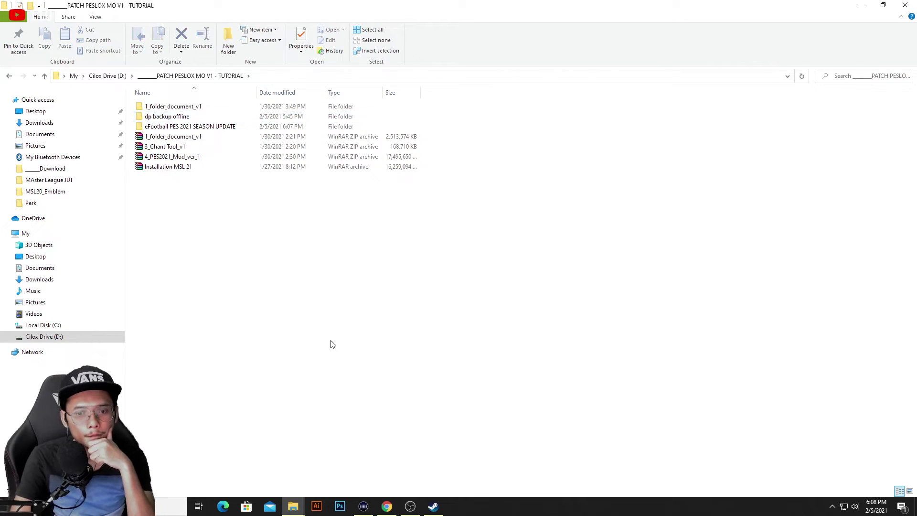
# In the other File Explorer window, go back from the download folder to the eFootball PES 2021 game folder
pyautogui.click(295, 508)
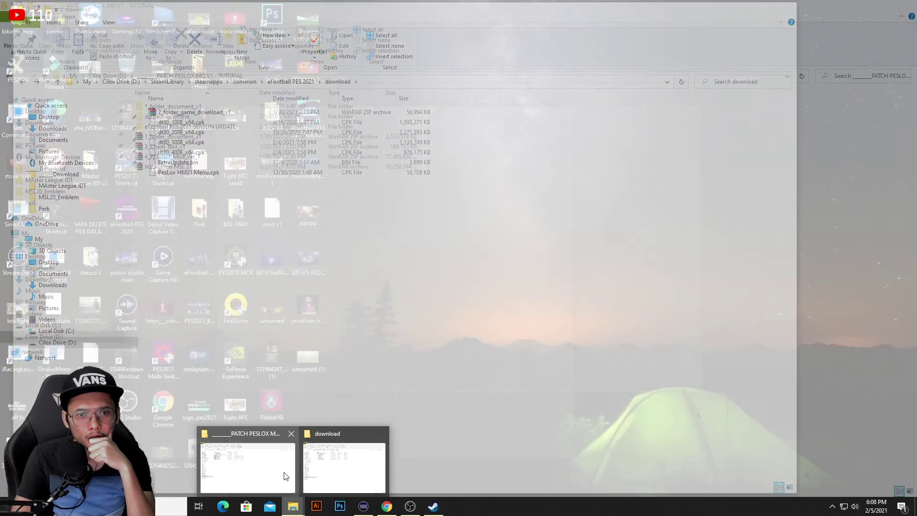
pyautogui.moveTo(289, 475)
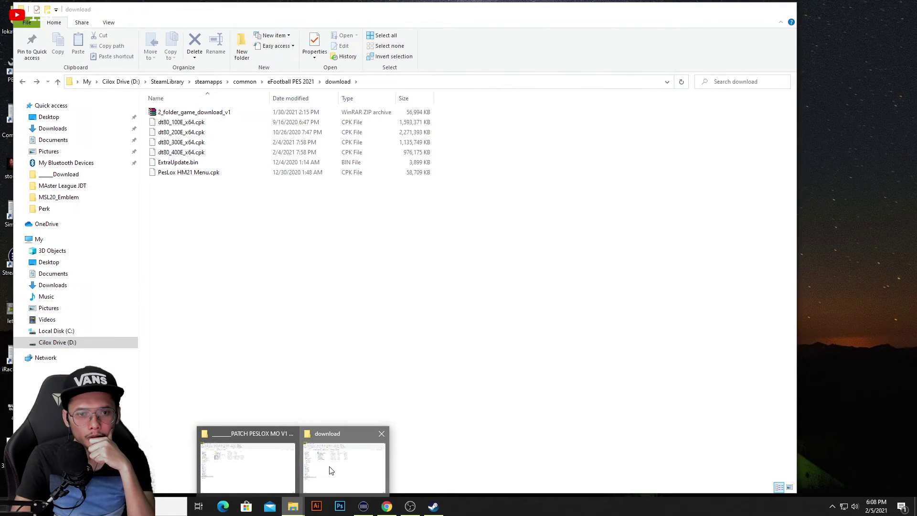
pyautogui.click(328, 469)
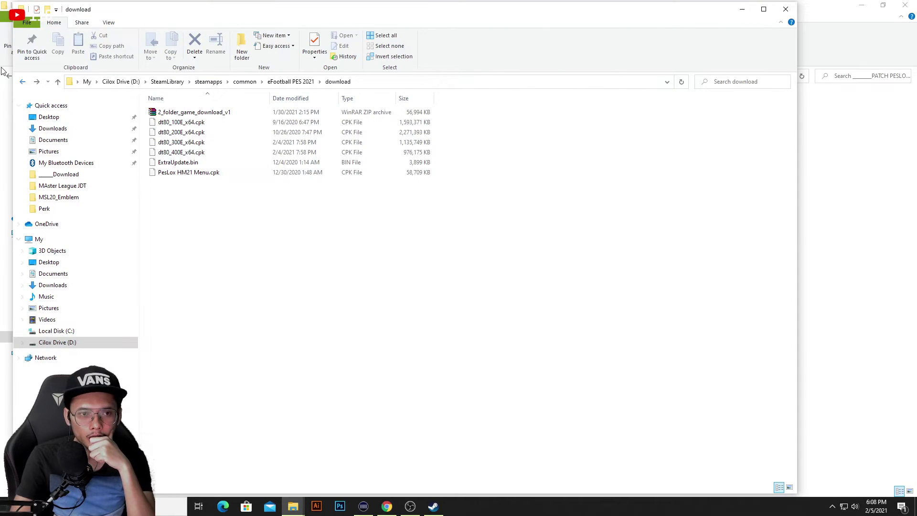
pyautogui.click(23, 82)
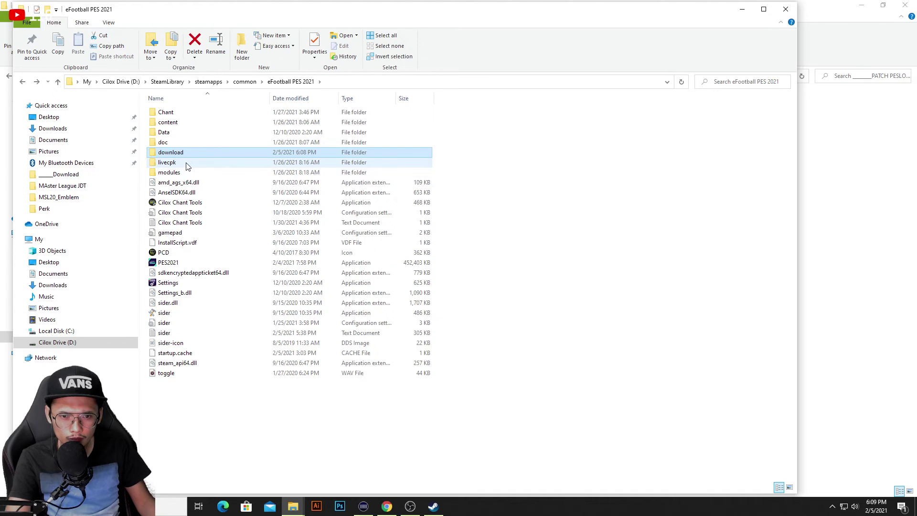
pyautogui.click(278, 445)
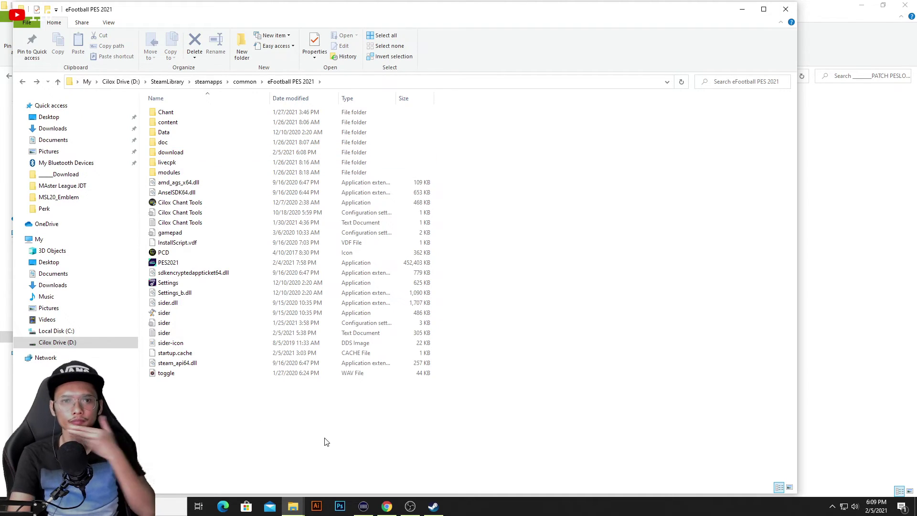
pyautogui.click(410, 506)
pyautogui.moveTo(493, 72); pyautogui.dragTo(772, 66)
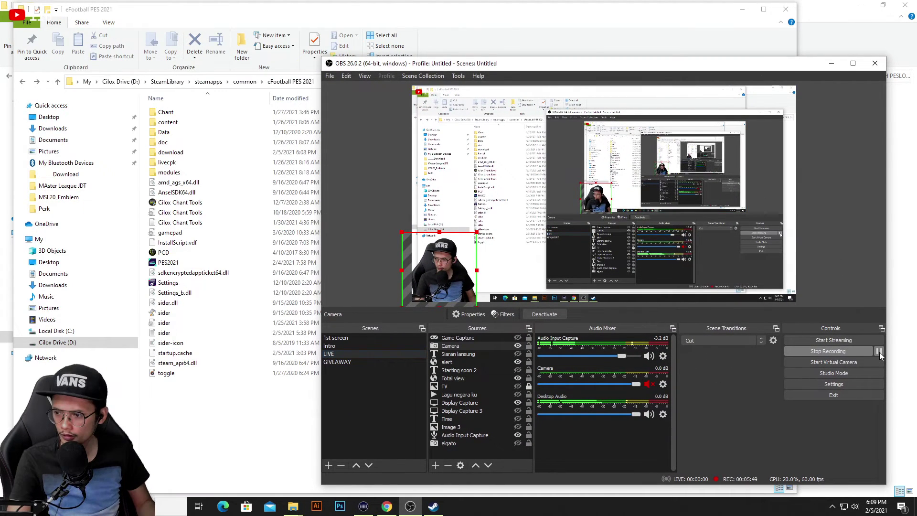
pyautogui.click(272, 420)
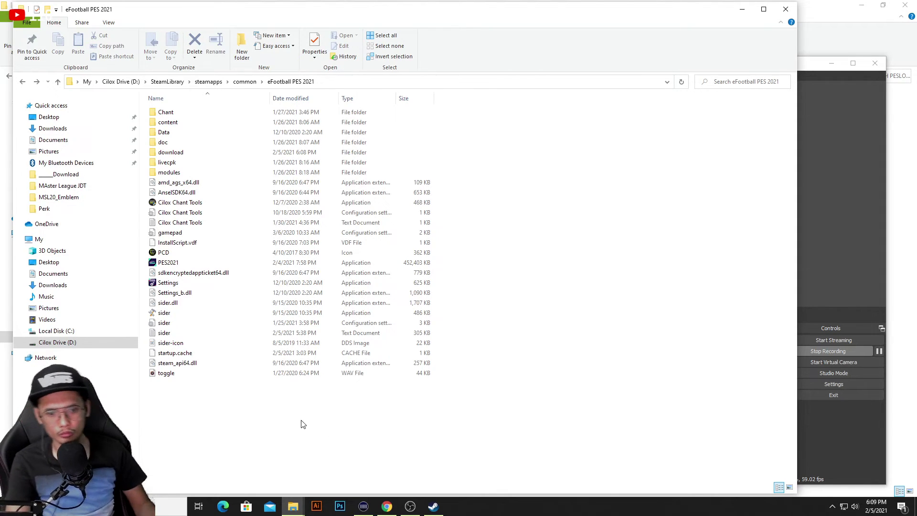
# Check the contents of the eFootball PES 2021 SEASON UPDATE backup in the patch tutorial folder, and return to that folder
pyautogui.moveTo(293, 506)
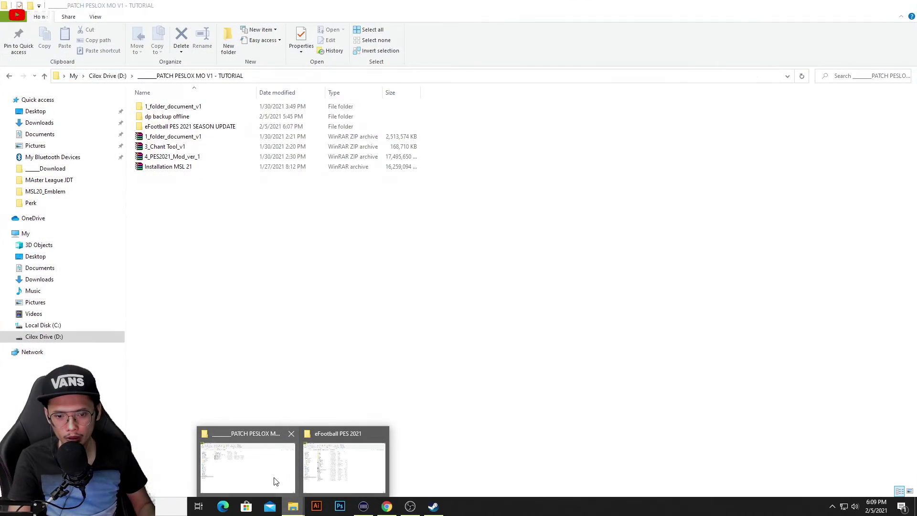
pyautogui.click(275, 481)
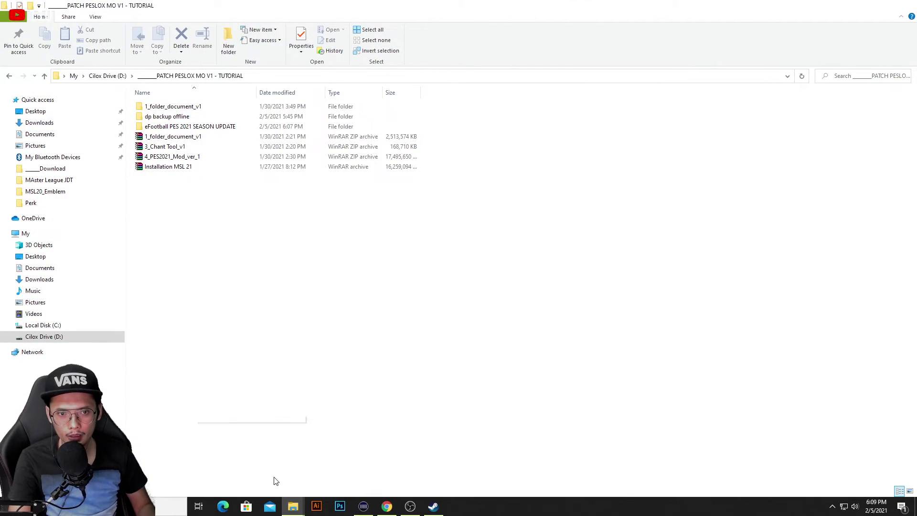
pyautogui.doubleClick(208, 126)
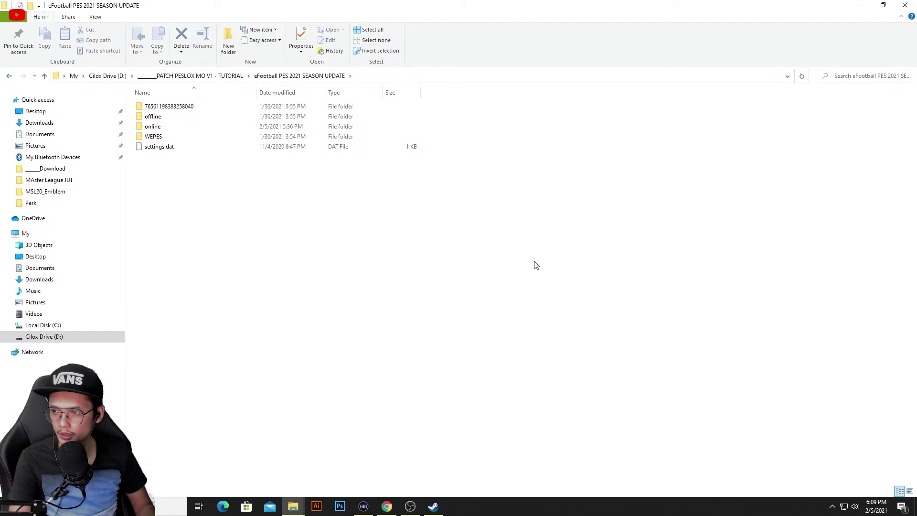
pyautogui.click(9, 75)
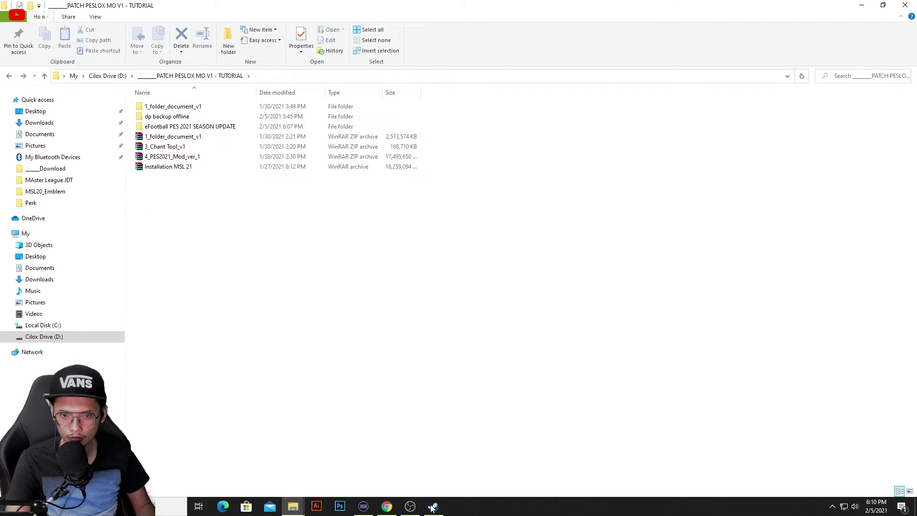
# Switch to Steam and uninstall eFootball PES 2021 SEASON UPDATE from the library
pyautogui.moveTo(431, 512)
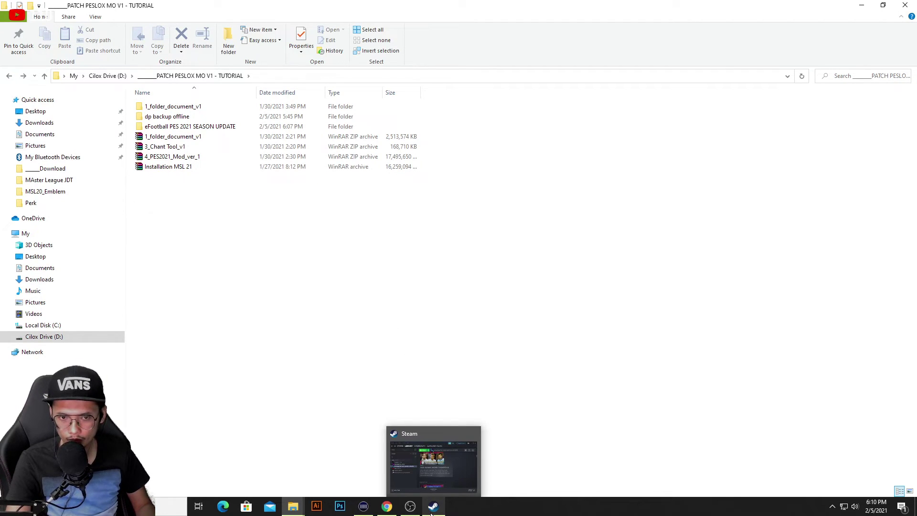
pyautogui.click(431, 512)
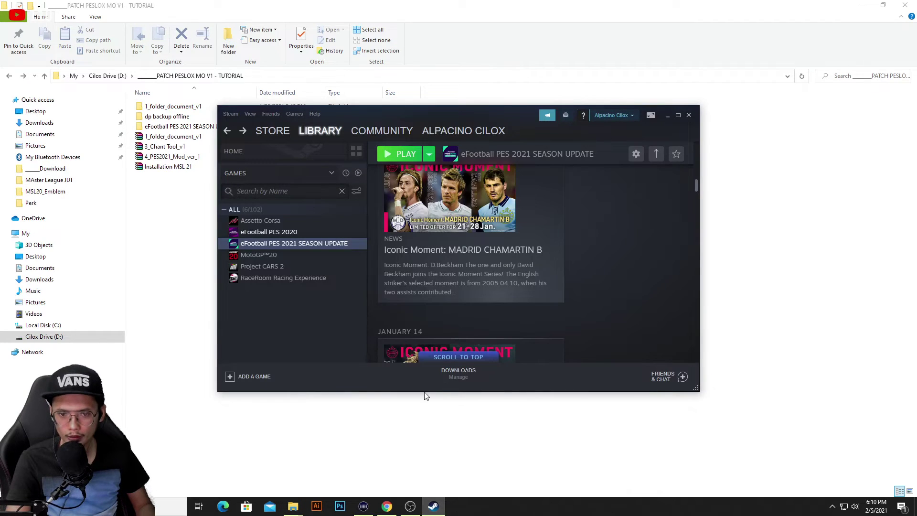
pyautogui.rightClick(354, 245)
pyautogui.moveTo(394, 291)
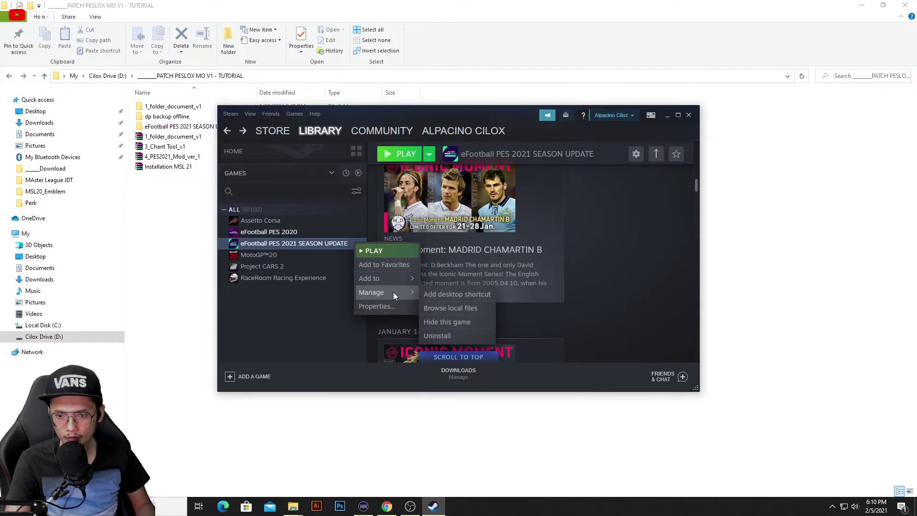
pyautogui.click(459, 337)
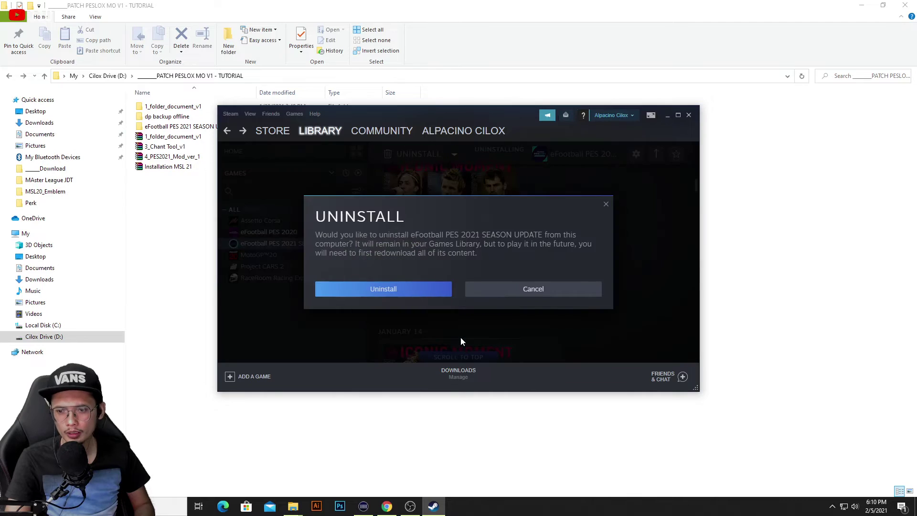
pyautogui.click(400, 294)
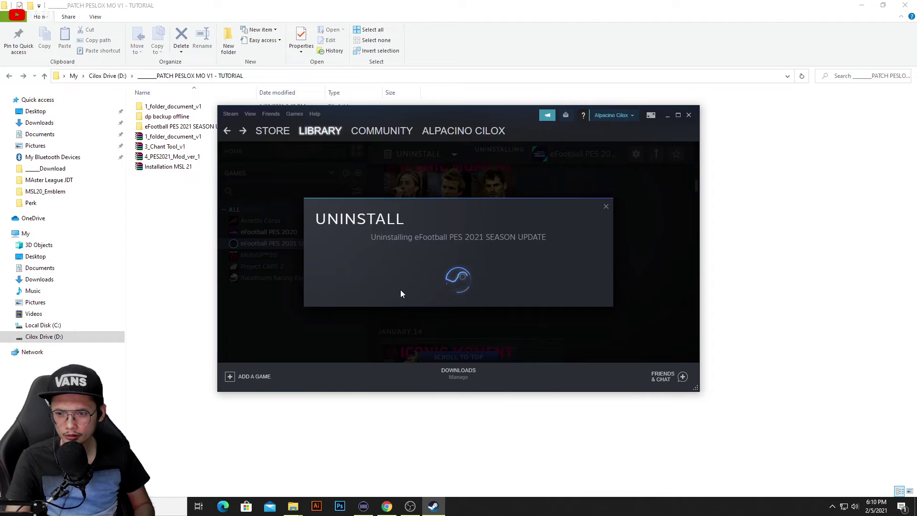
# Switch to the File Explorer window showing the eFootball PES 2021 game folder and go back to the common folder
pyautogui.moveTo(413, 508)
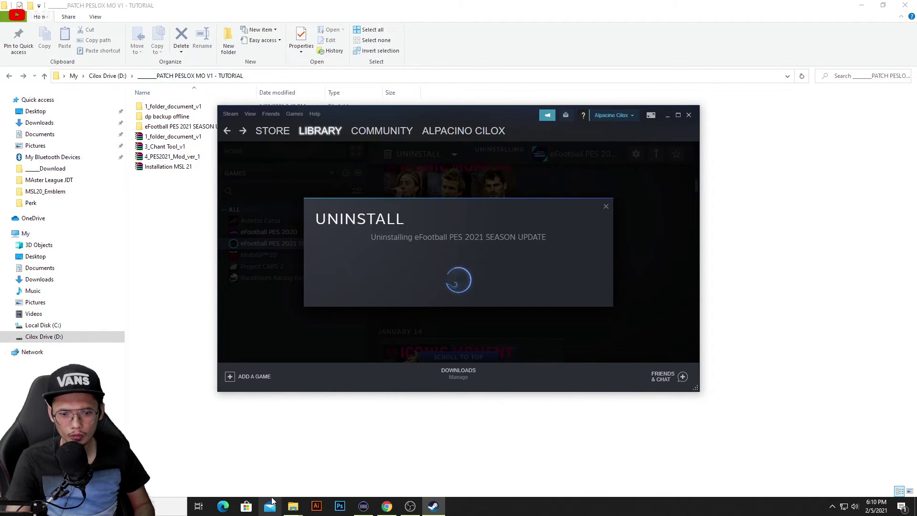
pyautogui.moveTo(290, 511)
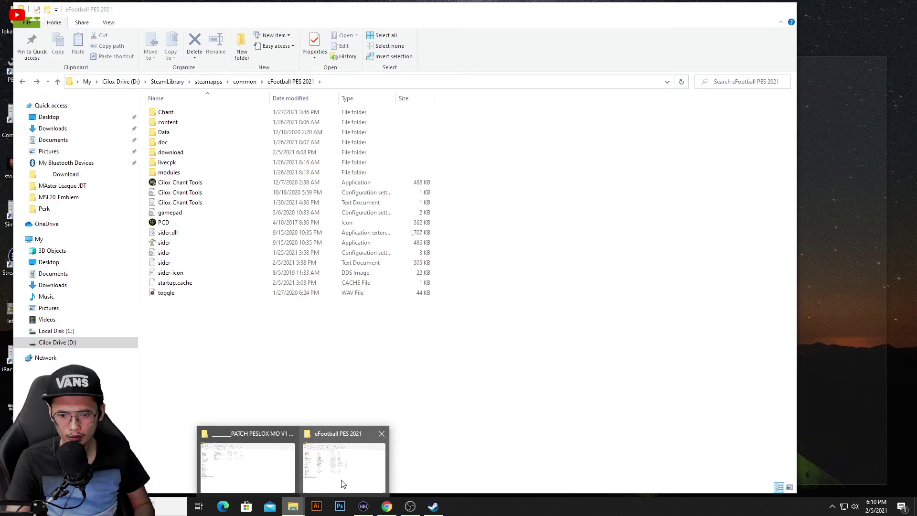
pyautogui.click(342, 483)
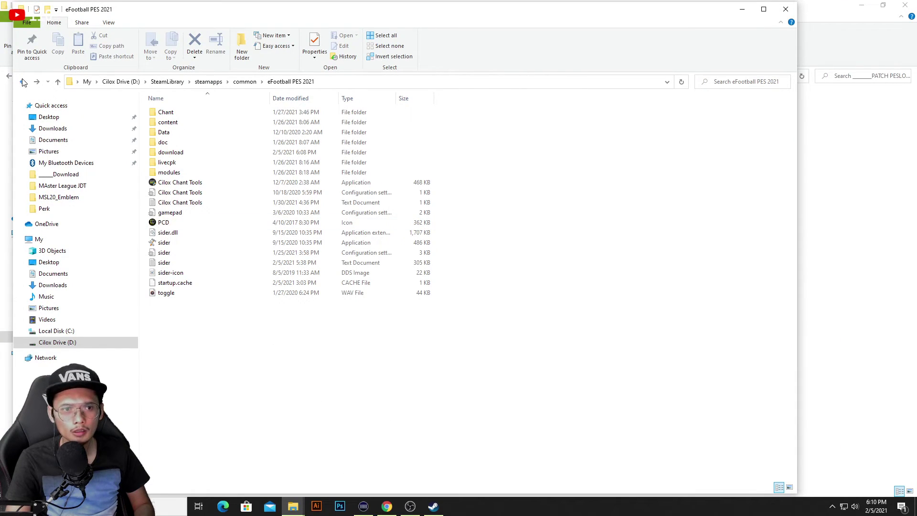
pyautogui.click(24, 82)
pyautogui.click(320, 243)
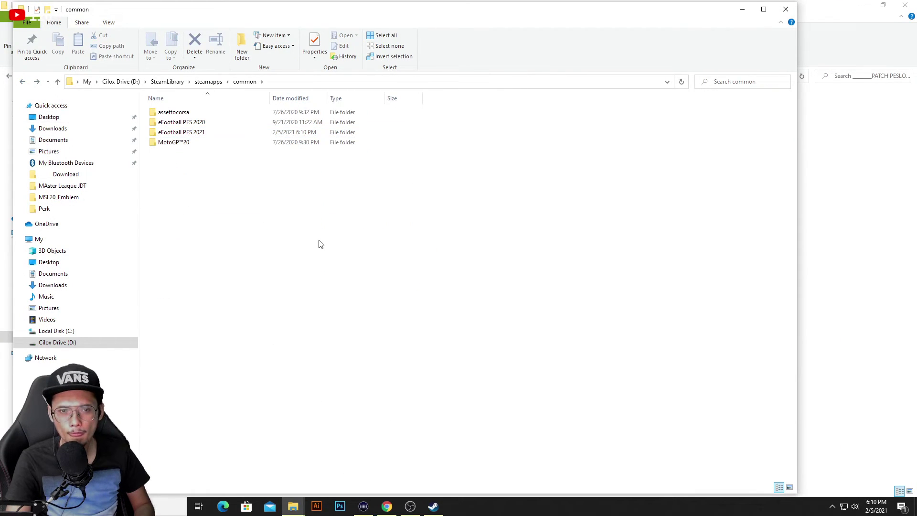
# Switch to Steam and look over the eFootball PES 2021 SEASON UPDATE library page to check its install status
pyautogui.click(434, 507)
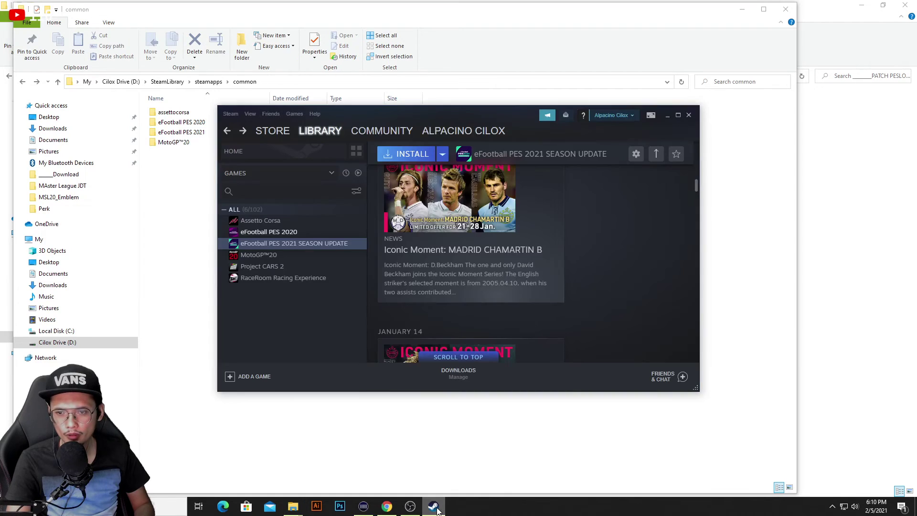
pyautogui.scroll(-3, 531, 308)
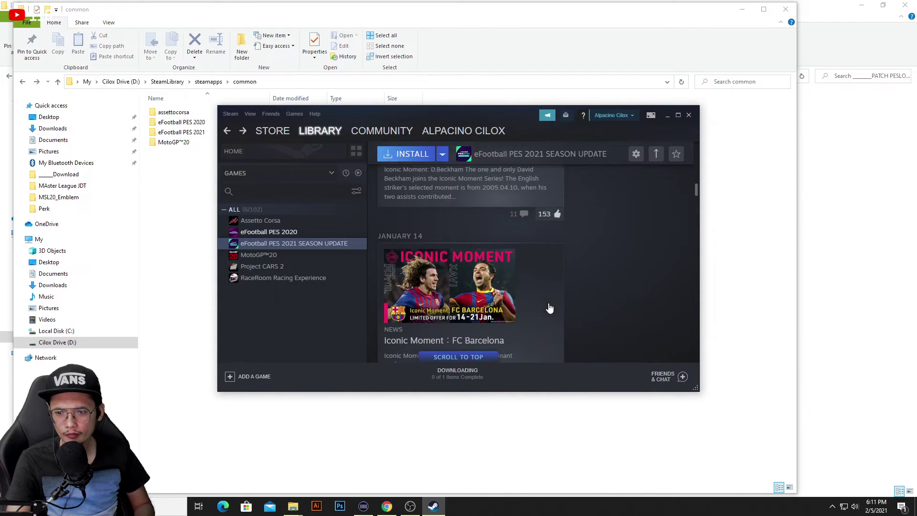
pyautogui.scroll(4, 583, 319)
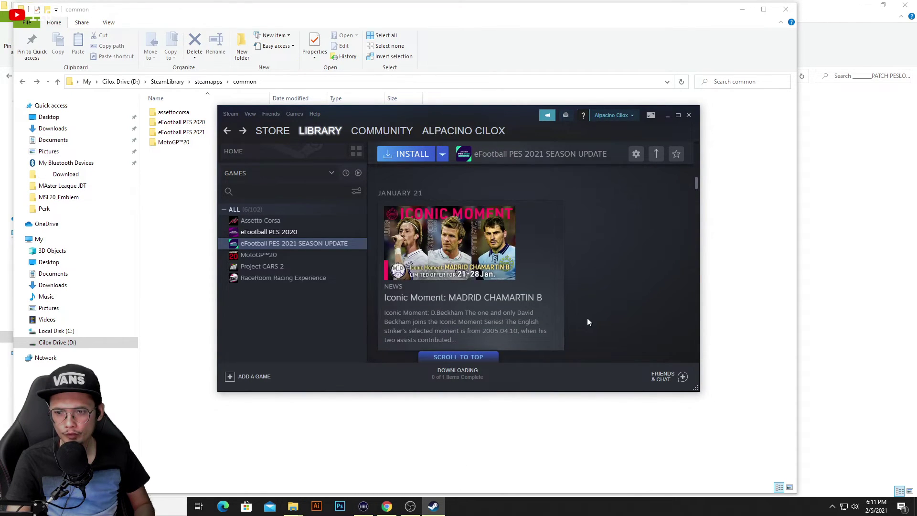
pyautogui.scroll(-2, 587, 317)
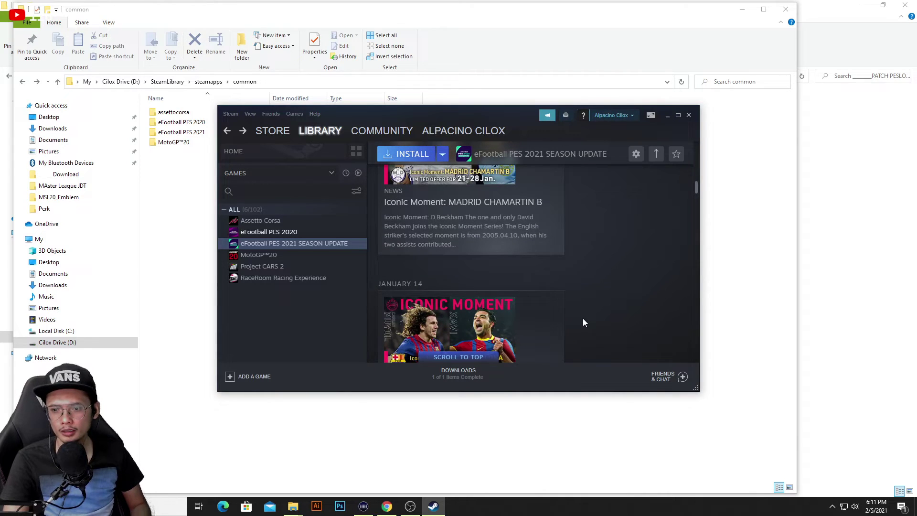
pyautogui.scroll(1, 581, 321)
pyautogui.scroll(-1, 548, 322)
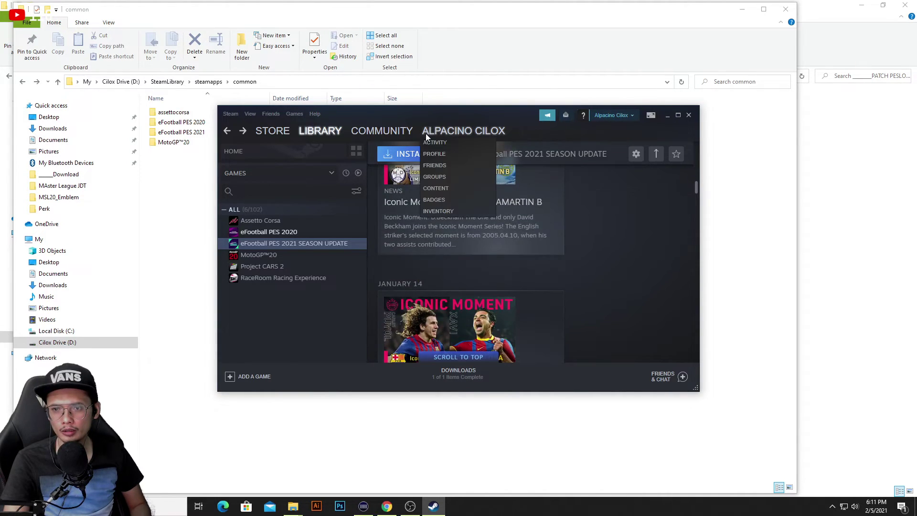
pyautogui.scroll(-2, 560, 321)
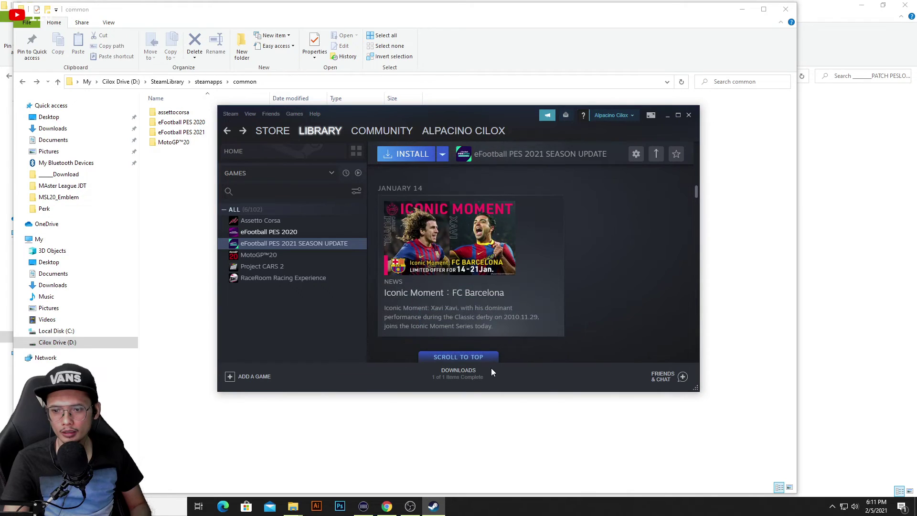
pyautogui.scroll(10, 637, 318)
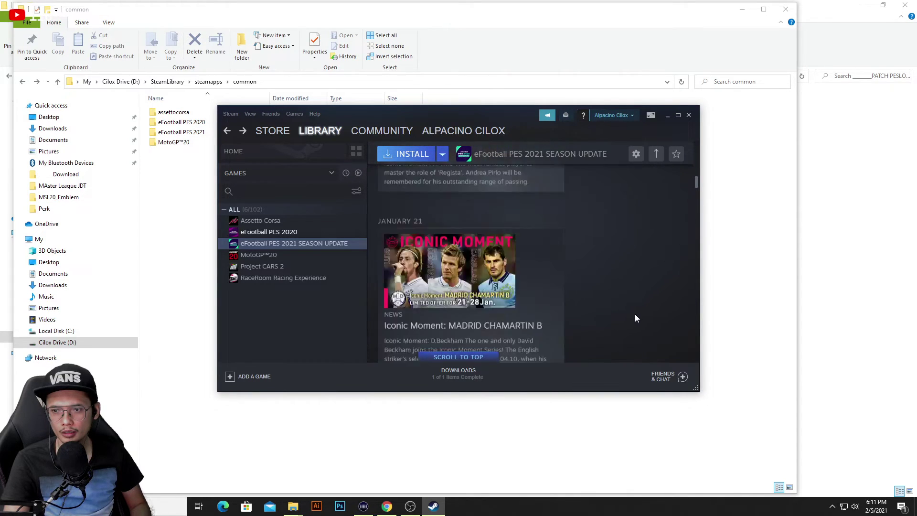
pyautogui.scroll(5, 617, 312)
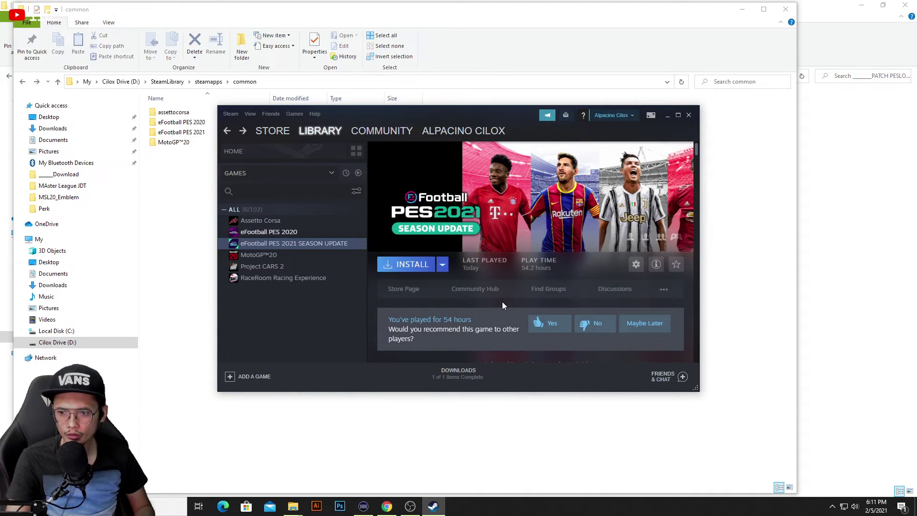
# Install eFootball PES 2021 SEASON UPDATE from the Steam library under D:\Steam, keeping the desktop and start menu shortcuts
pyautogui.scroll(-3, 517, 299)
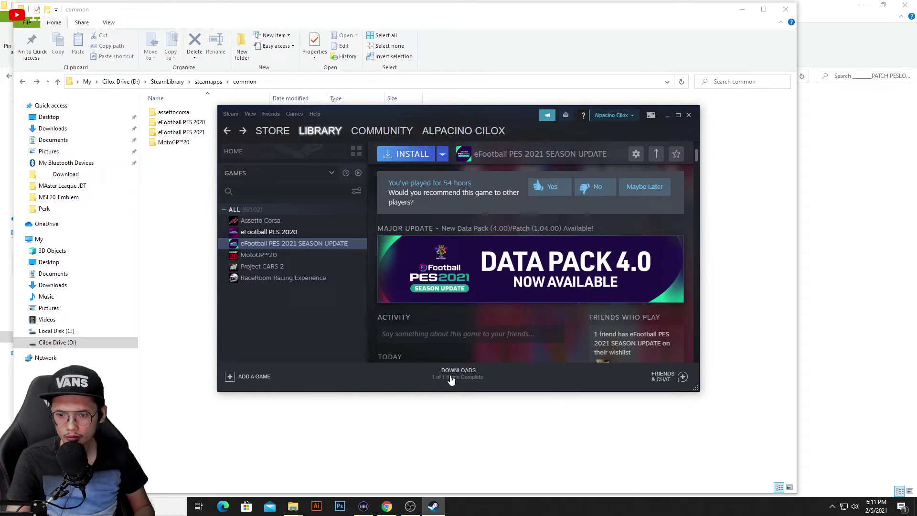
pyautogui.click(409, 153)
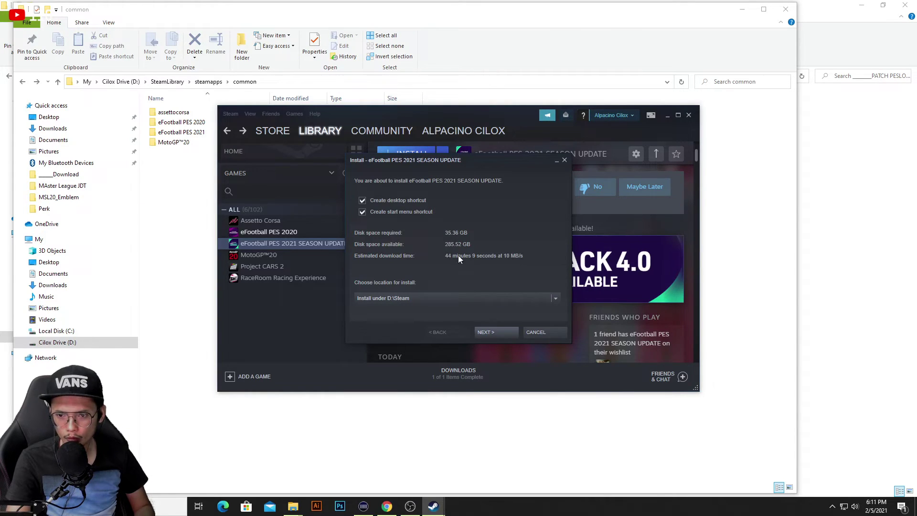
pyautogui.click(556, 299)
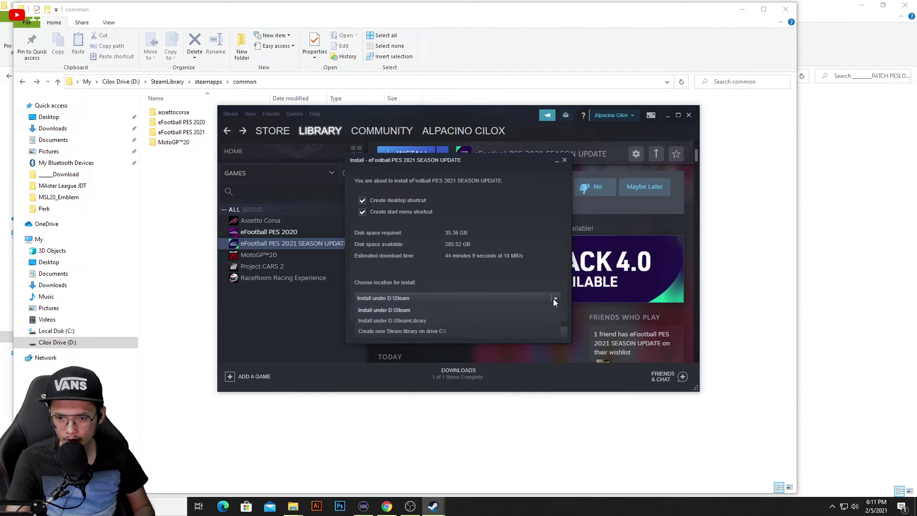
pyautogui.click(402, 311)
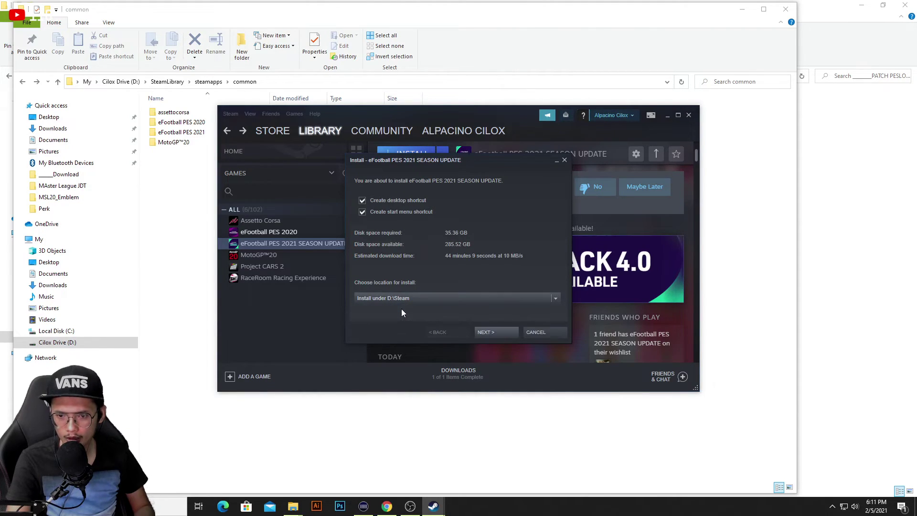
pyautogui.click(492, 332)
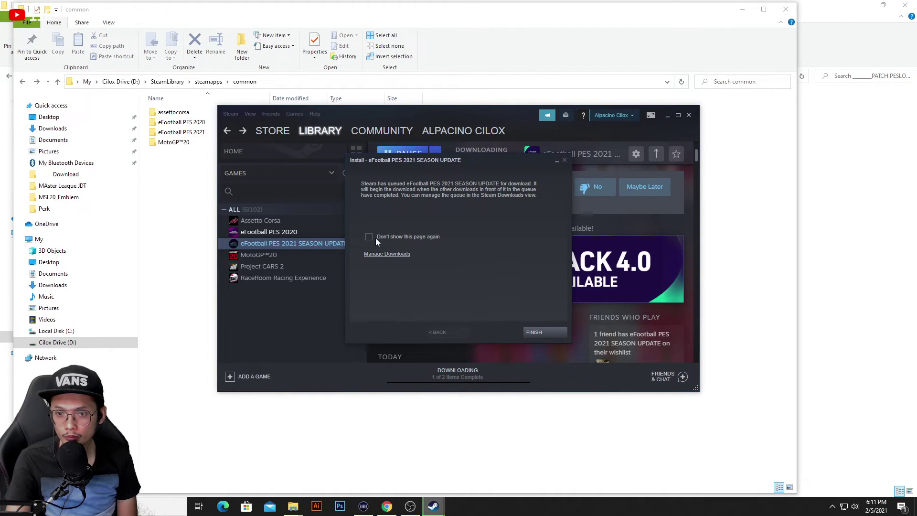
pyautogui.click(538, 333)
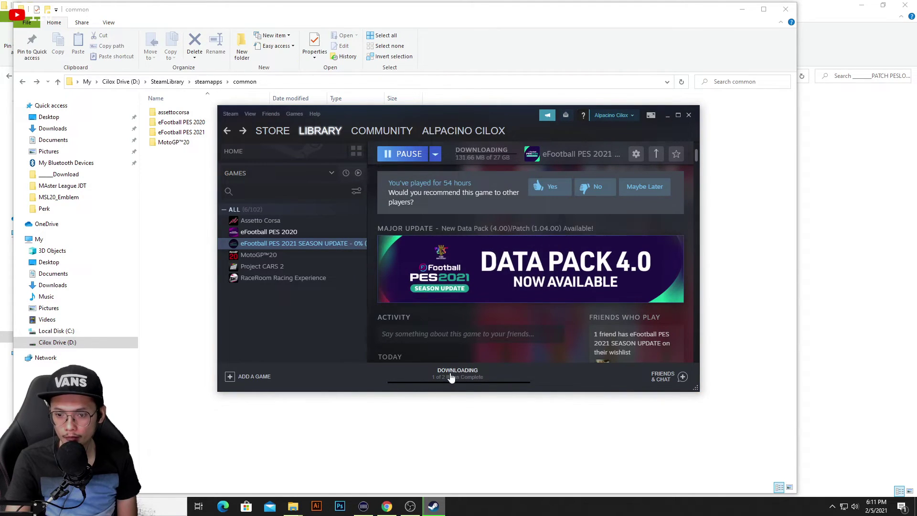
# Switch to OBS, shrink its window and move it clear of the Steam download page
pyautogui.moveTo(427, 510)
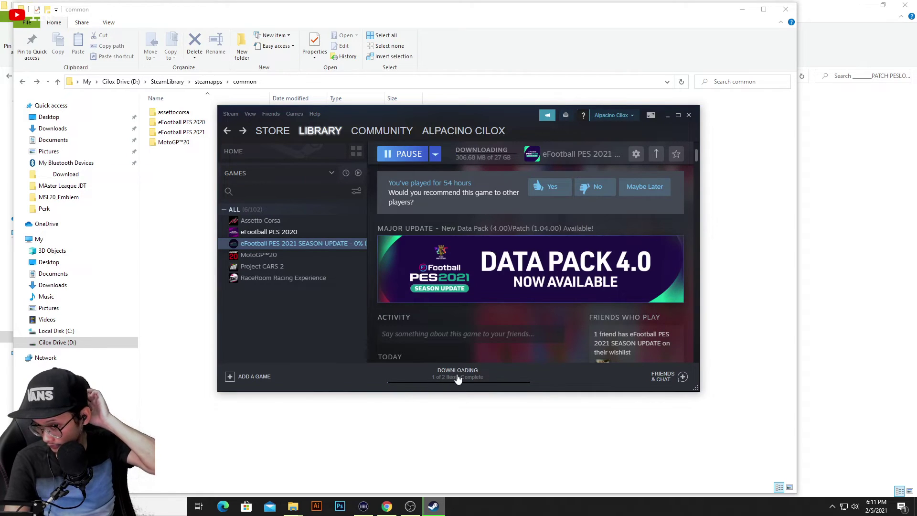
pyautogui.click(410, 506)
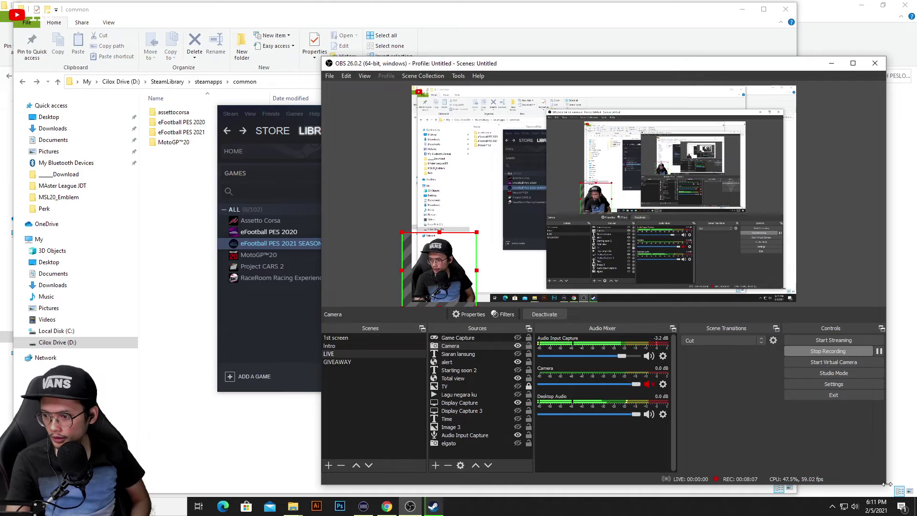
pyautogui.moveTo(886, 483); pyautogui.dragTo(682, 259)
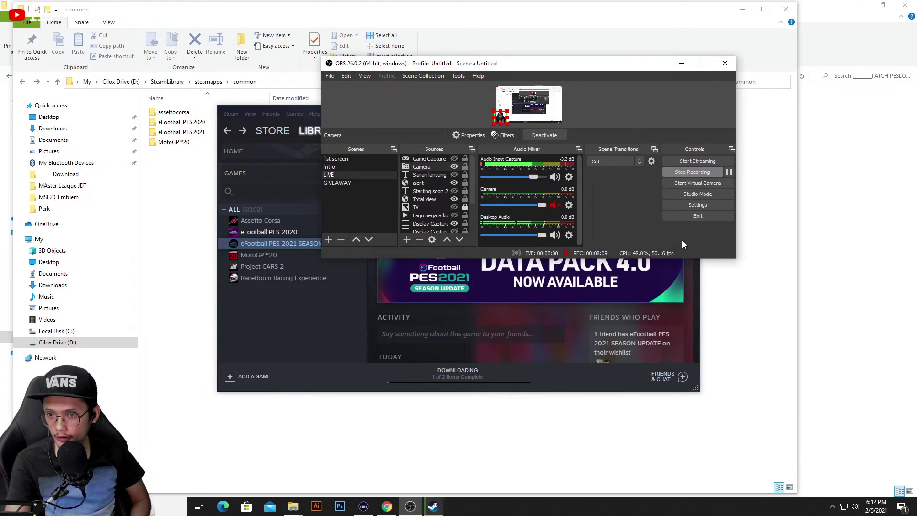
pyautogui.moveTo(644, 66); pyautogui.dragTo(138, 271)
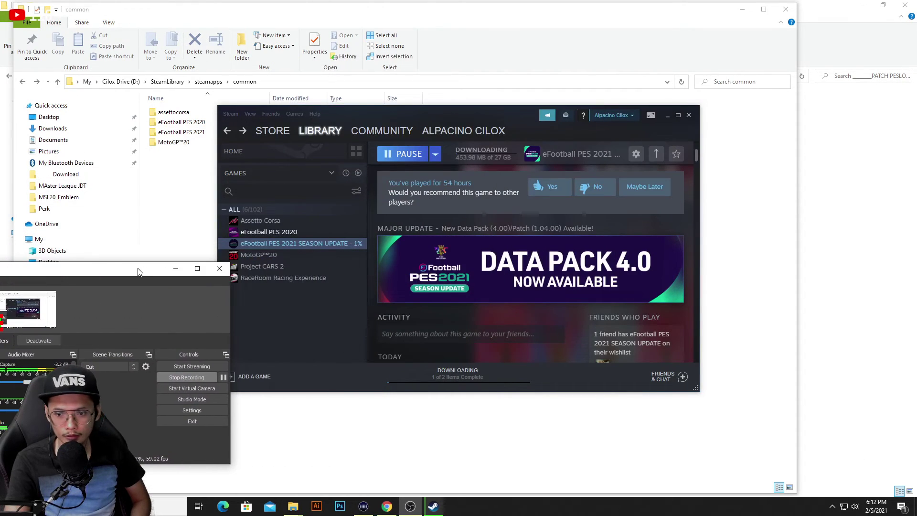
# Pause the OBS recording during the game download, and reposition the OBS window beside the Steam page once recording continues
pyautogui.click(223, 377)
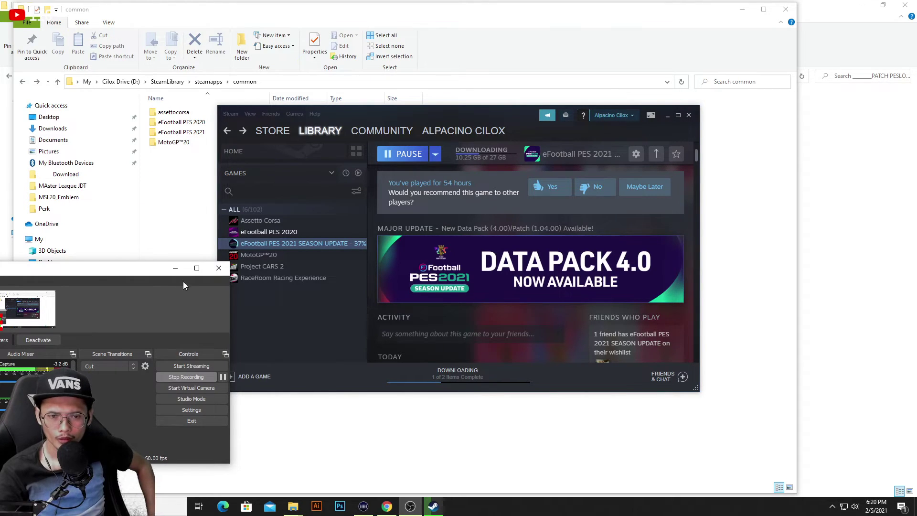
pyautogui.moveTo(146, 271); pyautogui.dragTo(163, 200)
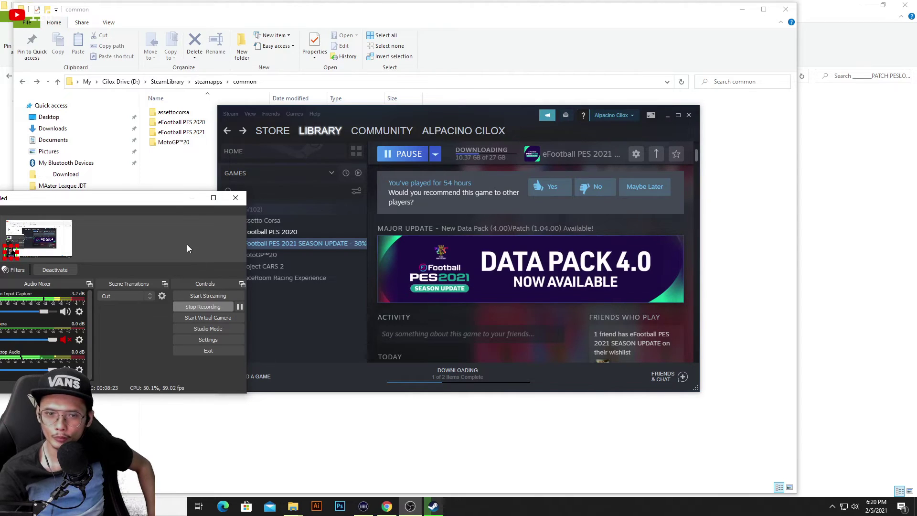
pyautogui.moveTo(163, 204); pyautogui.dragTo(175, 171)
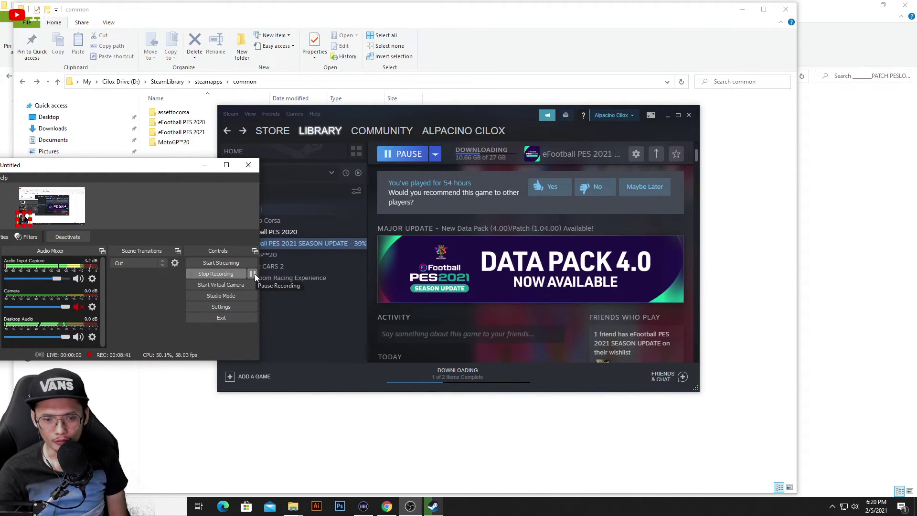
pyautogui.moveTo(171, 168); pyautogui.dragTo(204, 171)
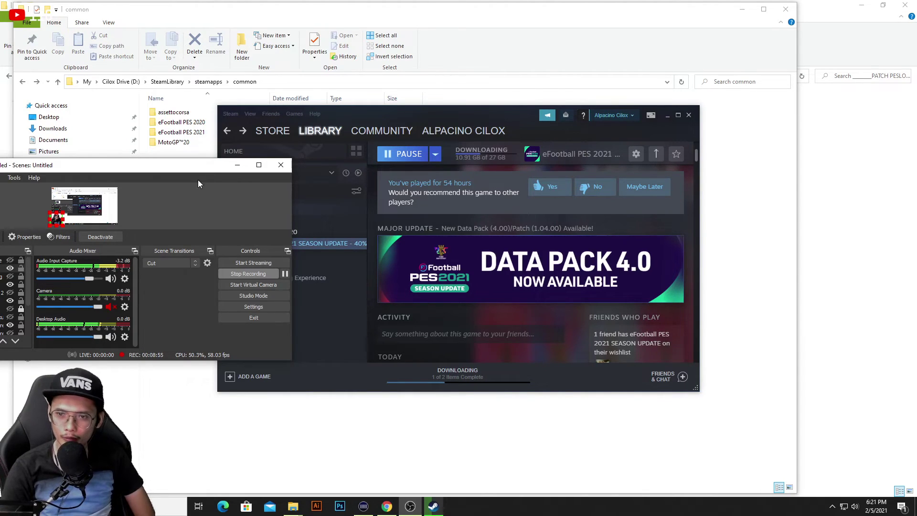
pyautogui.moveTo(199, 170); pyautogui.dragTo(212, 182)
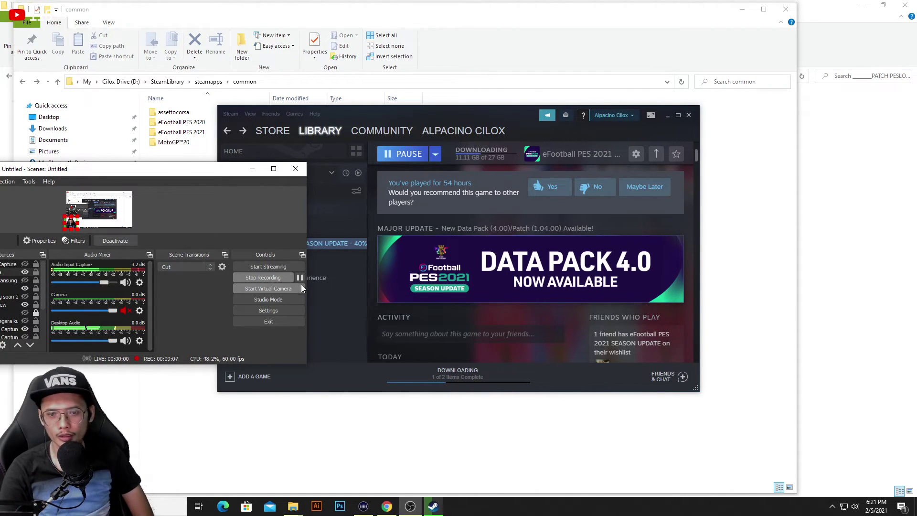
# Pause and resume the OBS recording while the eFootball PES 2021 download runs
pyautogui.click(300, 276)
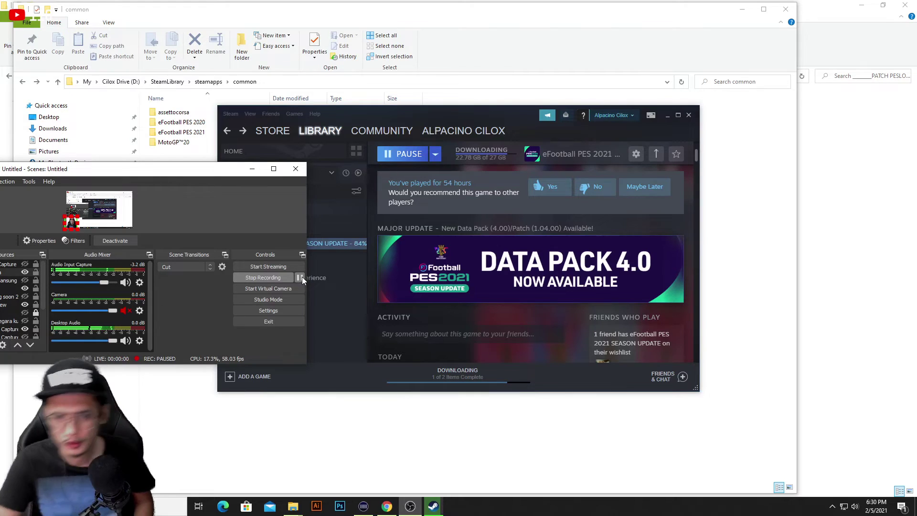
pyautogui.click(300, 277)
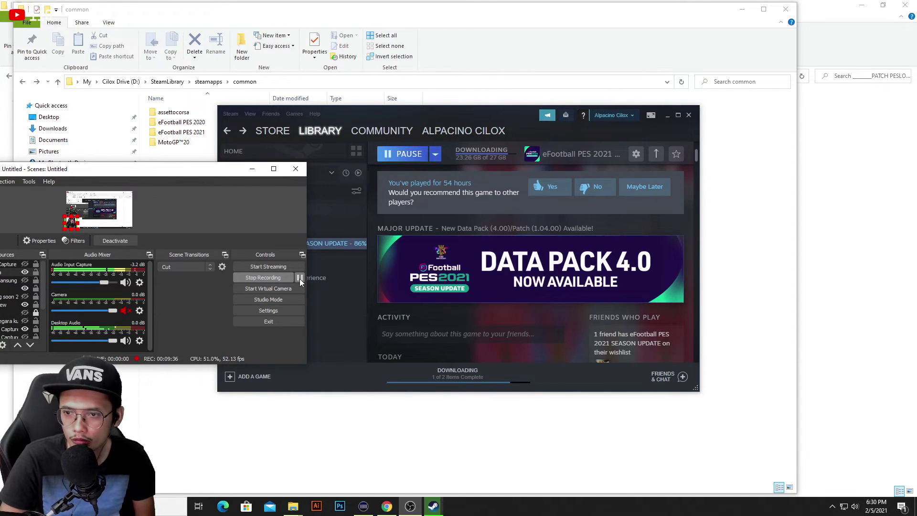
pyautogui.click(299, 278)
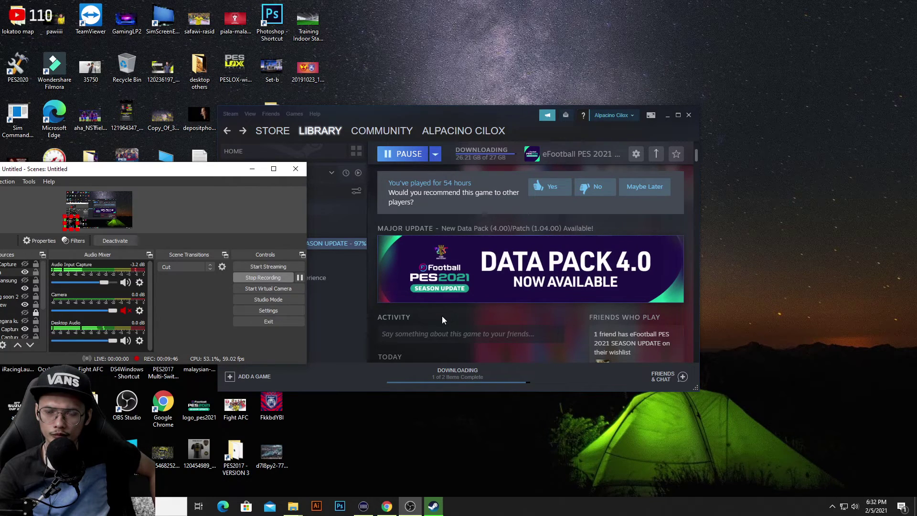
# Switch to the File Explorer window showing the common folder and go back to the root of drive D:
pyautogui.click(293, 506)
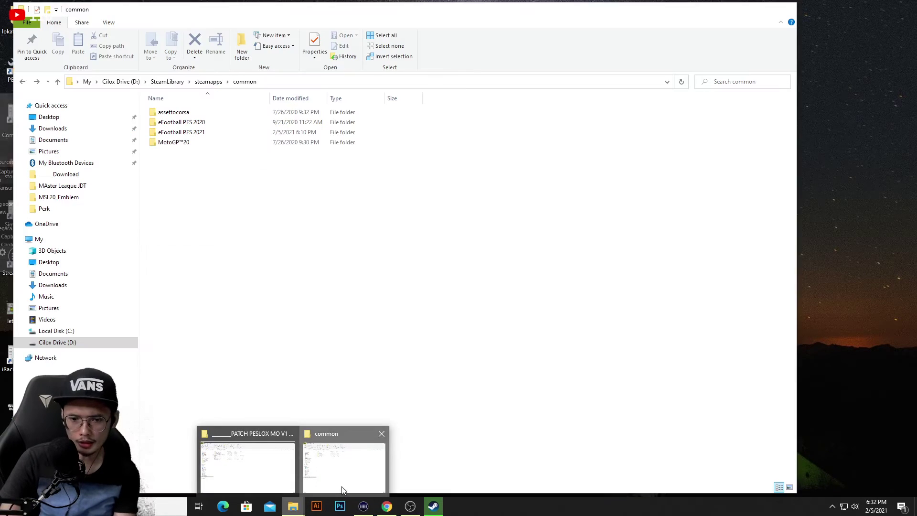
pyautogui.click(341, 489)
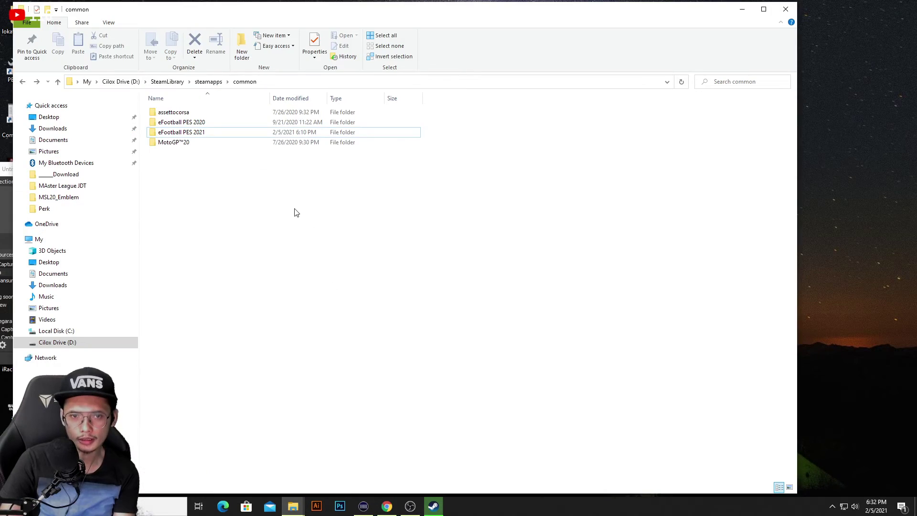
pyautogui.click(23, 82)
pyautogui.click(23, 82)
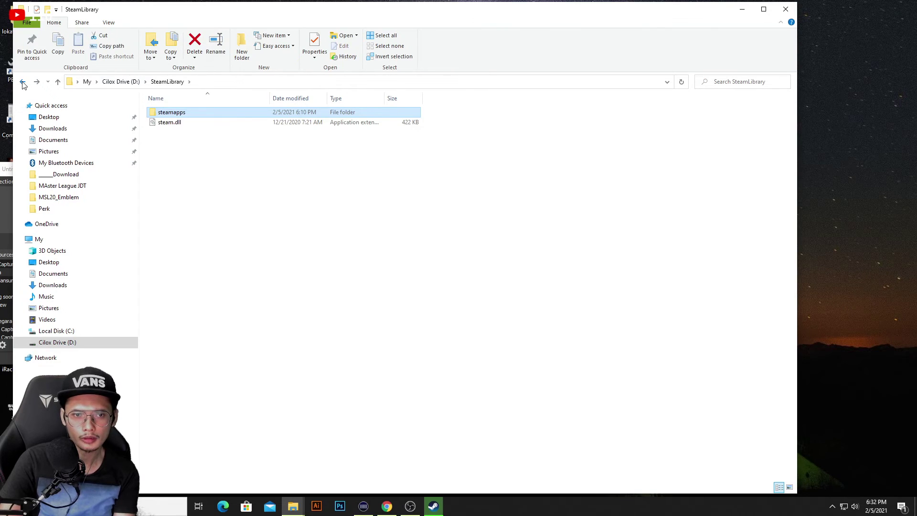
pyautogui.click(22, 83)
# Look into the SteamLibrary and Steam folders on drive D:, returning to the drive root after each
pyautogui.doubleClick(667, 266)
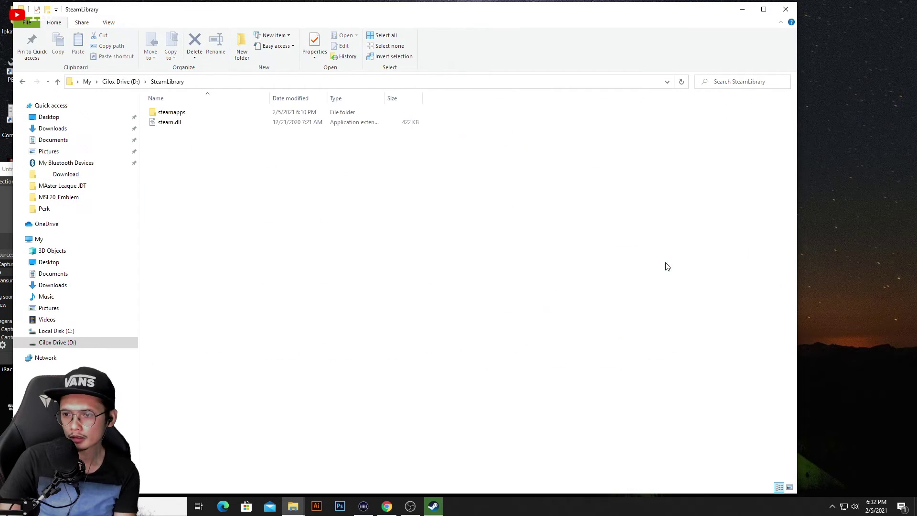
pyautogui.click(22, 82)
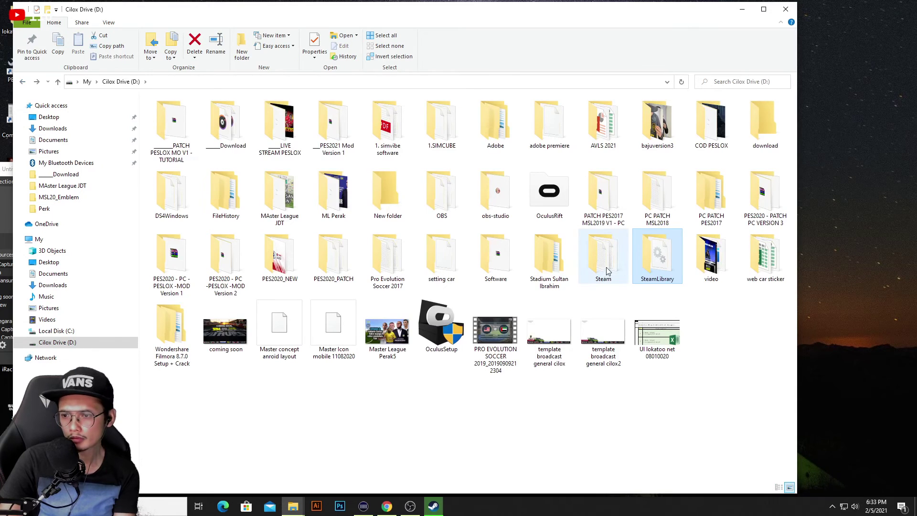
pyautogui.doubleClick(608, 271)
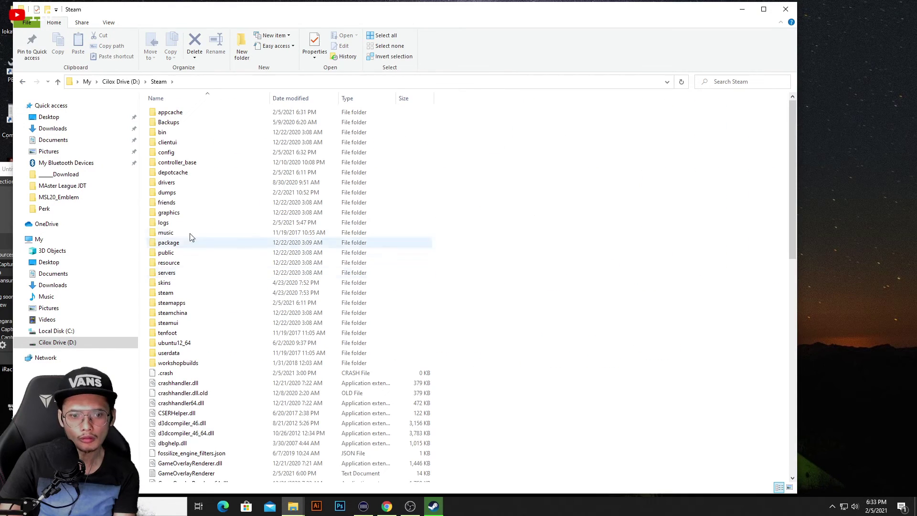
pyautogui.click(23, 81)
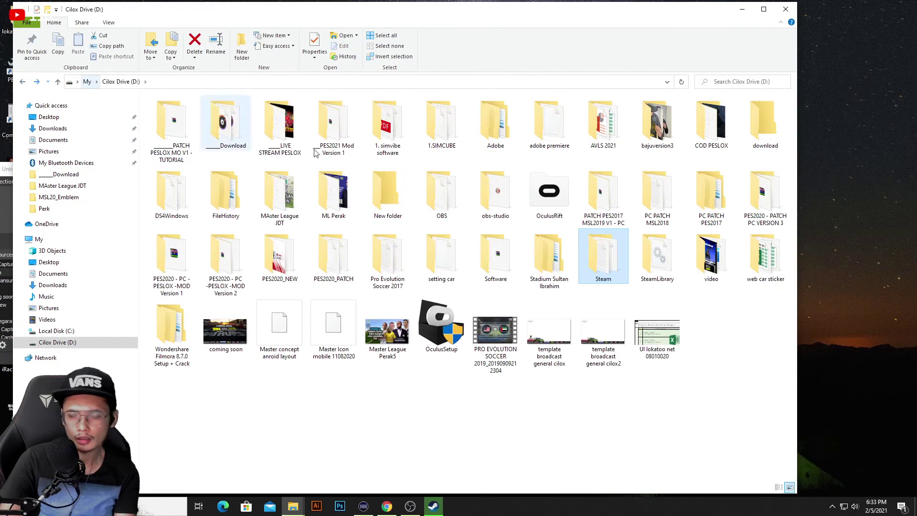
# Open the eFootball PES 2021 folder inside SteamLibrary\steamapps\common on drive D:
pyautogui.doubleClick(667, 269)
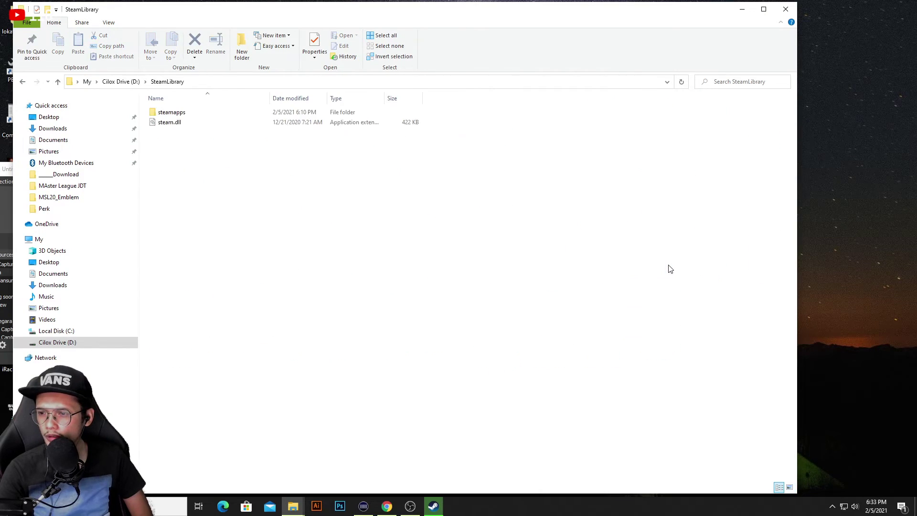
pyautogui.doubleClick(176, 114)
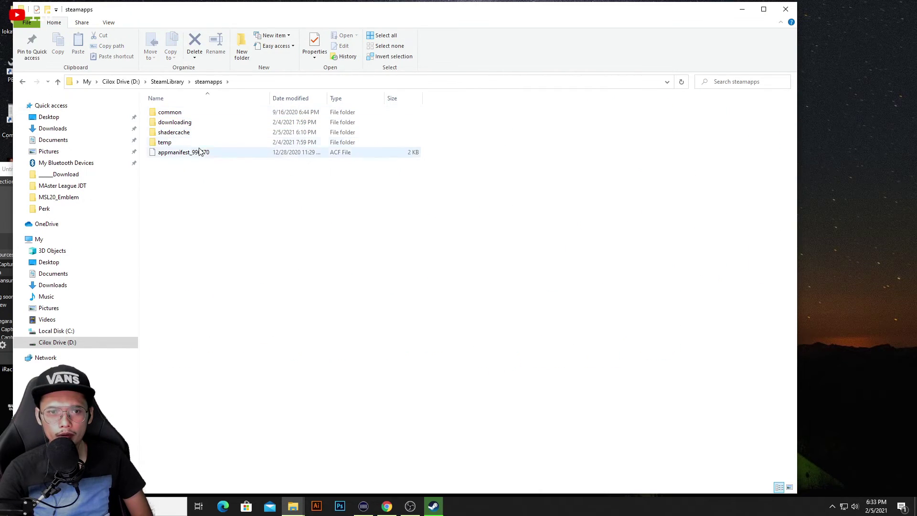
pyautogui.doubleClick(206, 115)
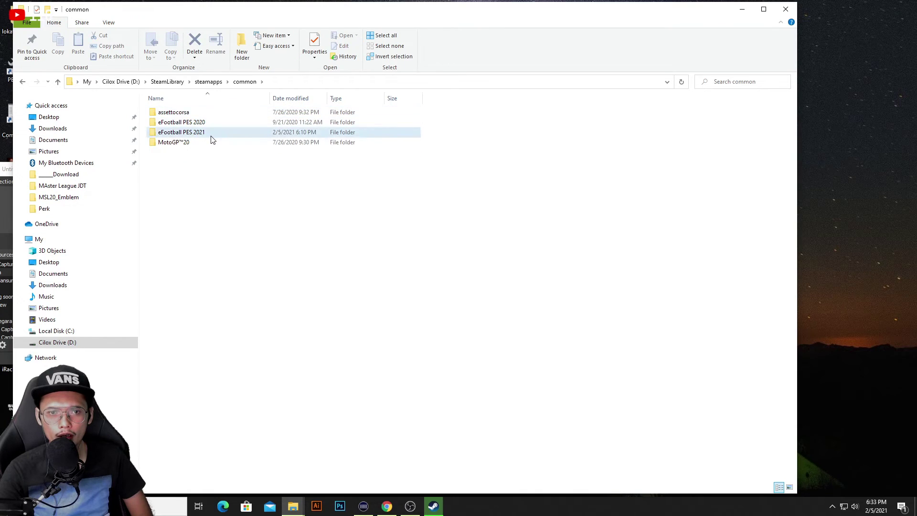
pyautogui.doubleClick(212, 132)
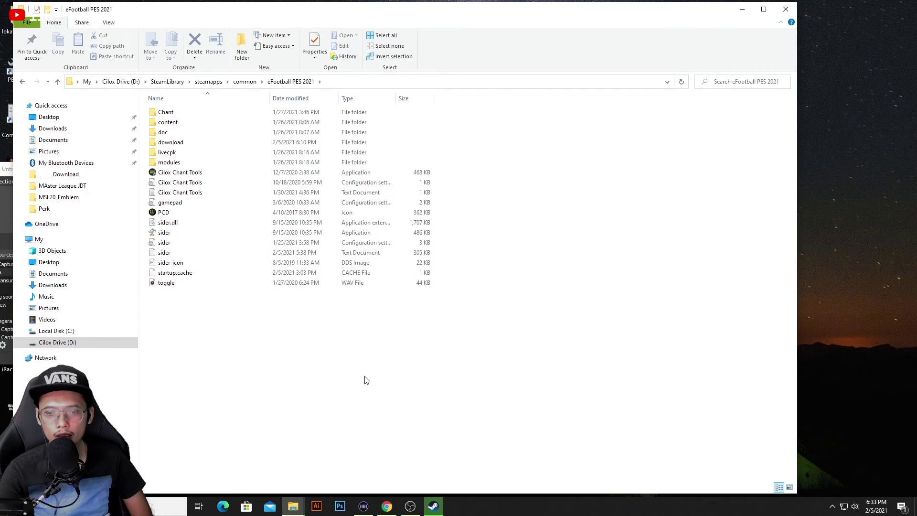
# Switch to Steam and check the download progress of eFootball PES 2021 SEASON UPDATE
pyautogui.moveTo(435, 510)
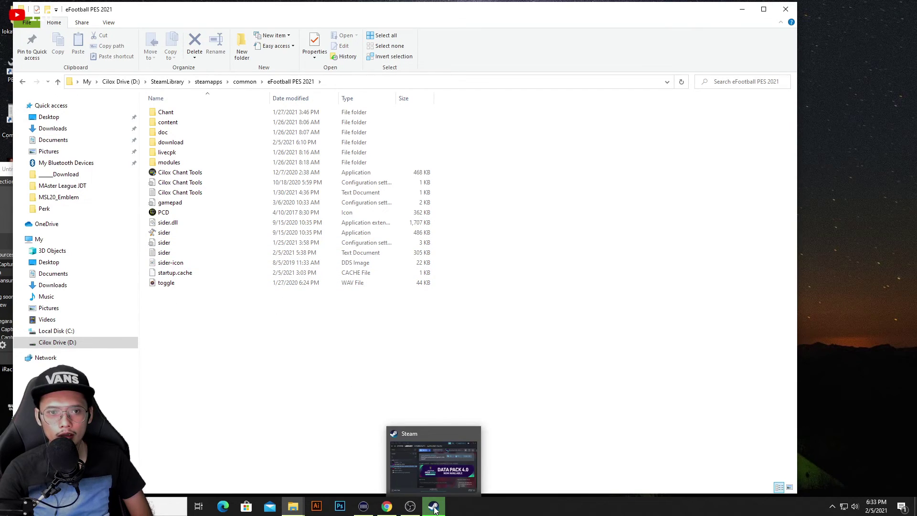
pyautogui.click(435, 507)
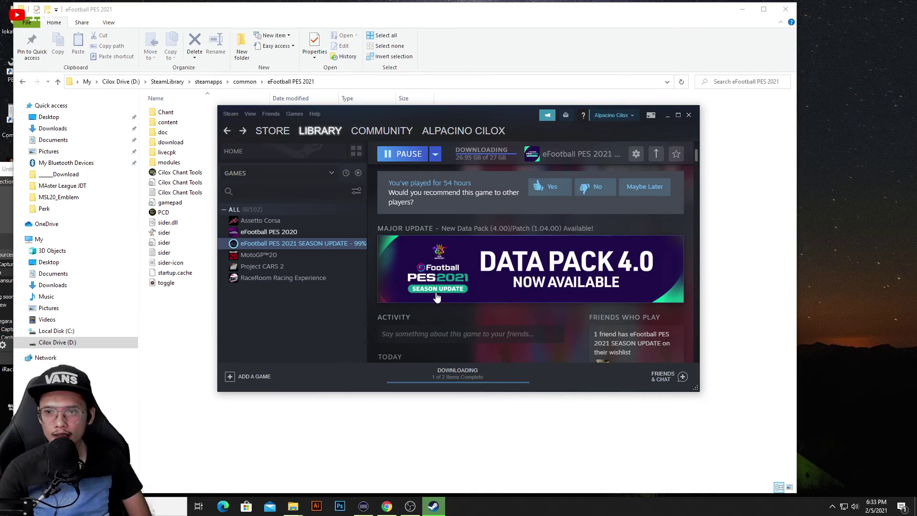
# Switch to File Explorer, reopen eFootball PES 2021 from the common folder, and check its download folder before returning to the game folder
pyautogui.click(244, 81)
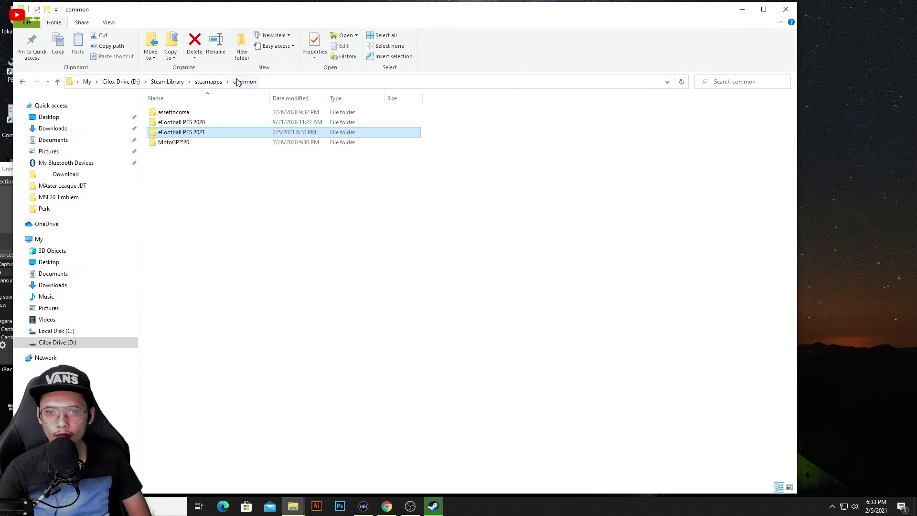
pyautogui.doubleClick(234, 135)
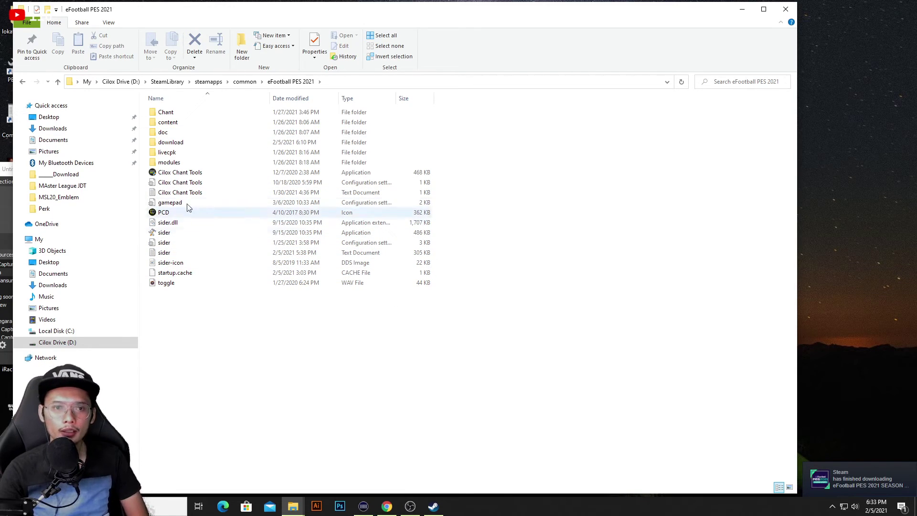
pyautogui.doubleClick(187, 143)
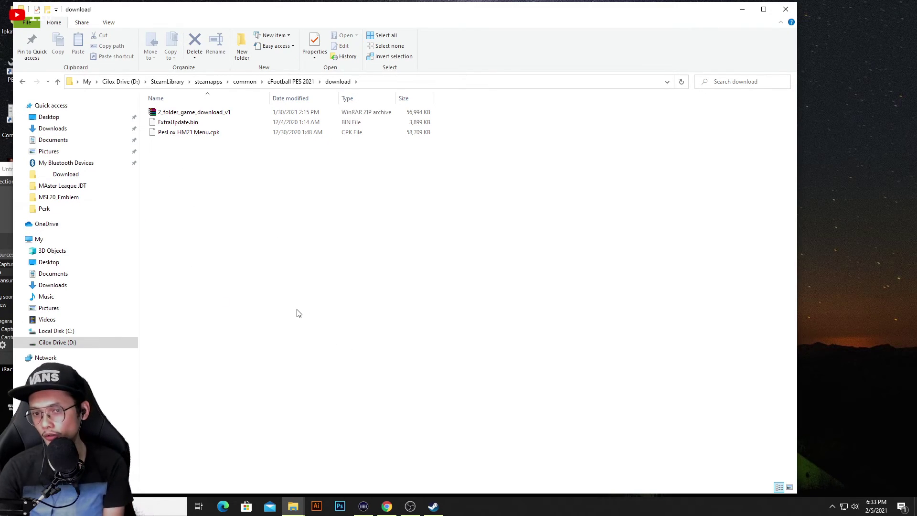
pyautogui.click(22, 82)
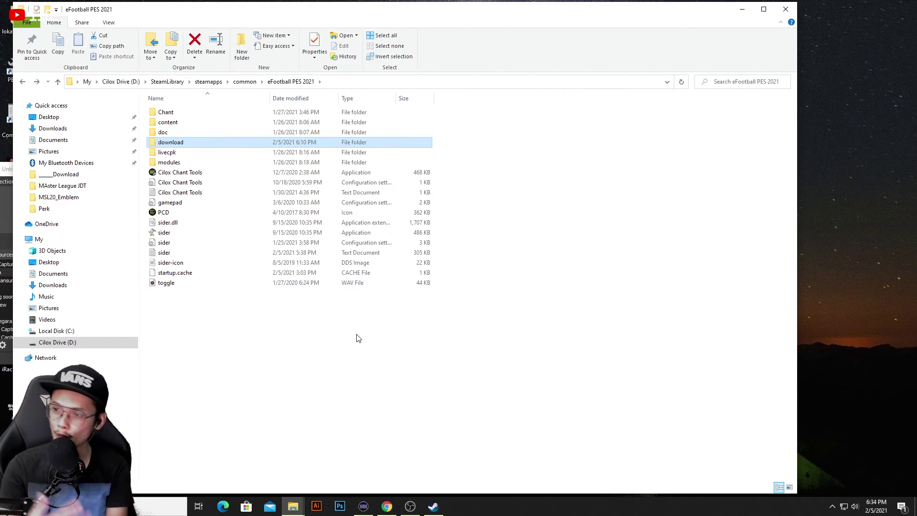
# Switch to Steam, launch eFootball PES 2021 SEASON UPDATE, and cancel the Microsoft Visual C++ 2019 runtime source request during first-time setup
pyautogui.click(433, 506)
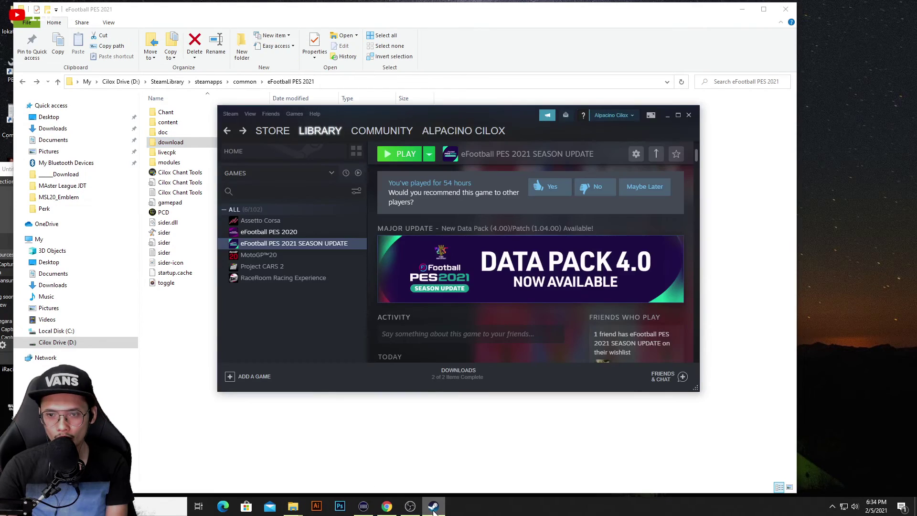
pyautogui.click(401, 155)
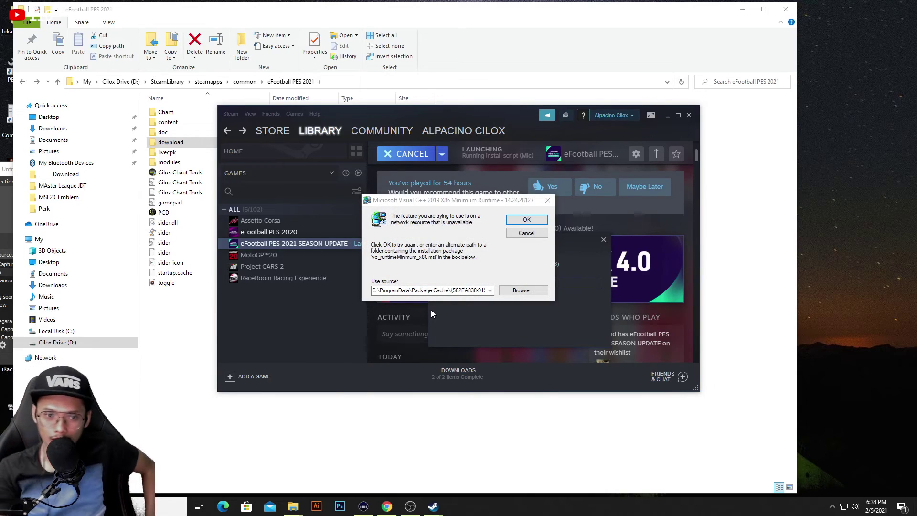
pyautogui.click(534, 234)
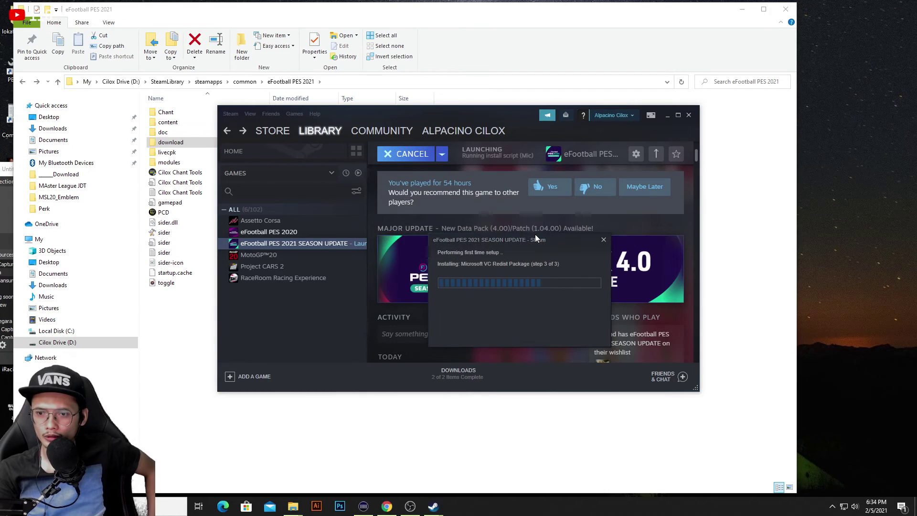
pyautogui.click(537, 234)
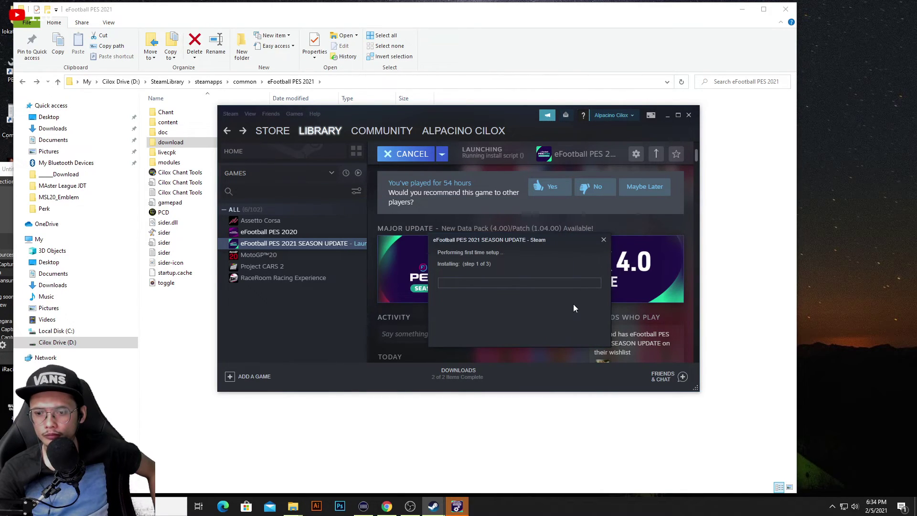
# Bring up the game's Settings window, review the keyboard, controller, audio, online, specifications and support pages, and accept the settings
pyautogui.click(456, 507)
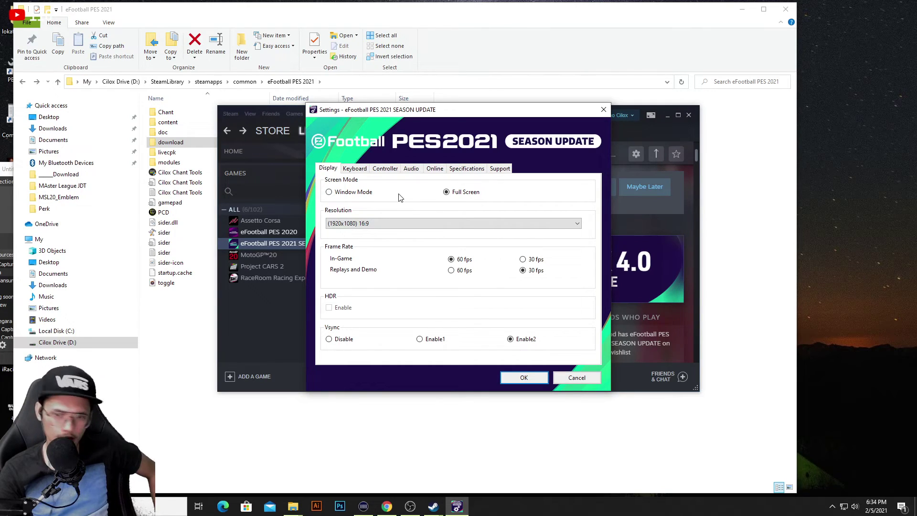
pyautogui.click(359, 171)
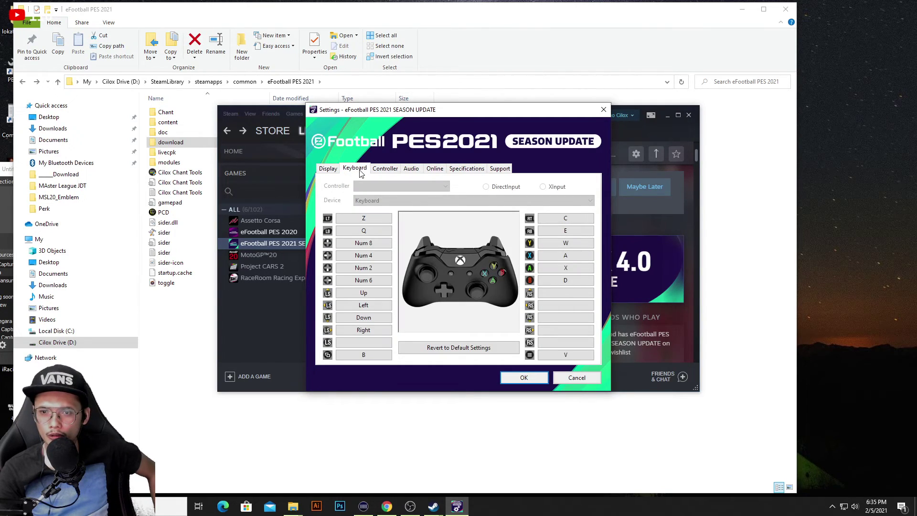
pyautogui.click(385, 168)
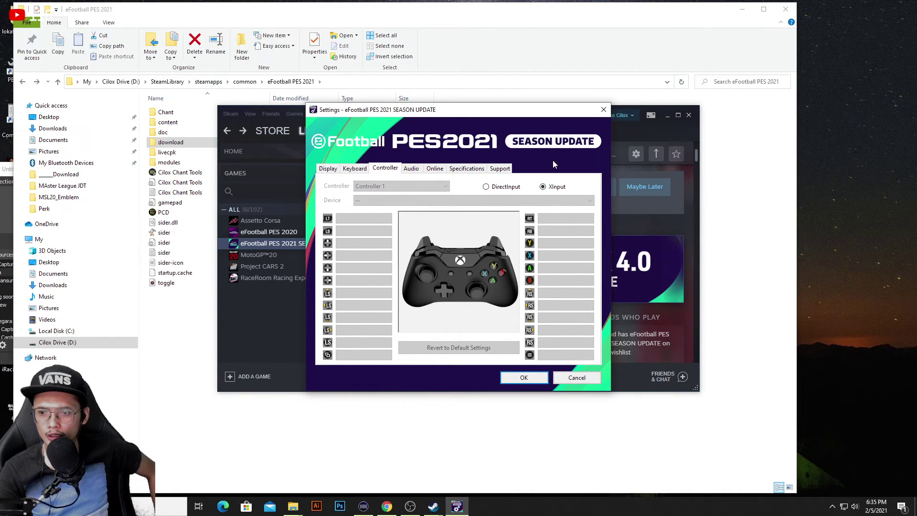
pyautogui.click(413, 169)
pyautogui.click(434, 169)
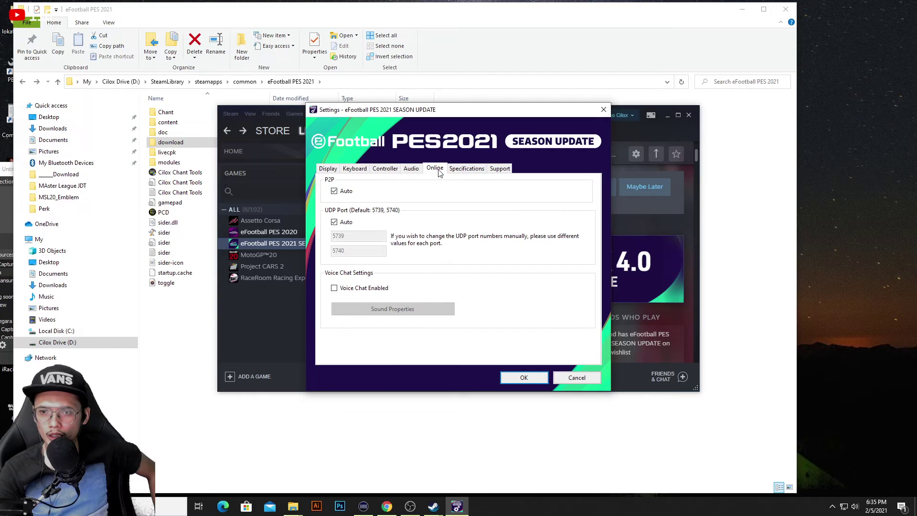
pyautogui.click(463, 170)
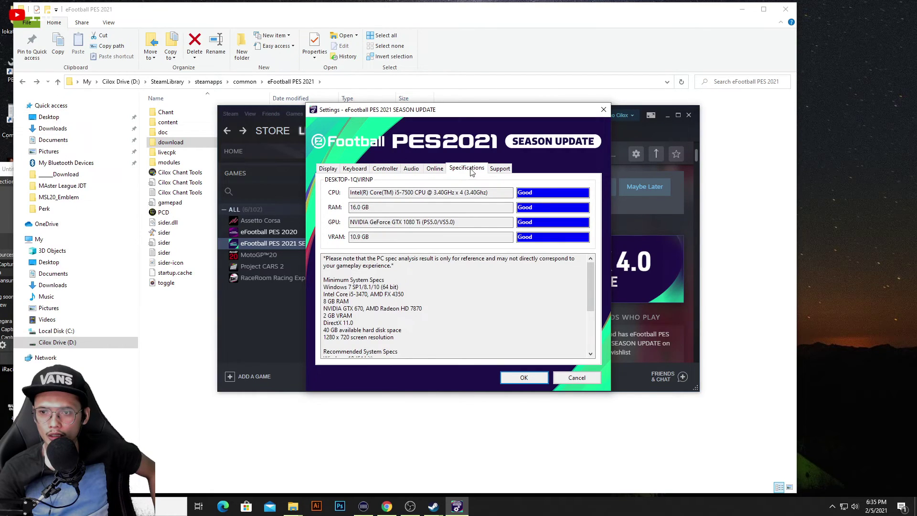
pyautogui.click(498, 169)
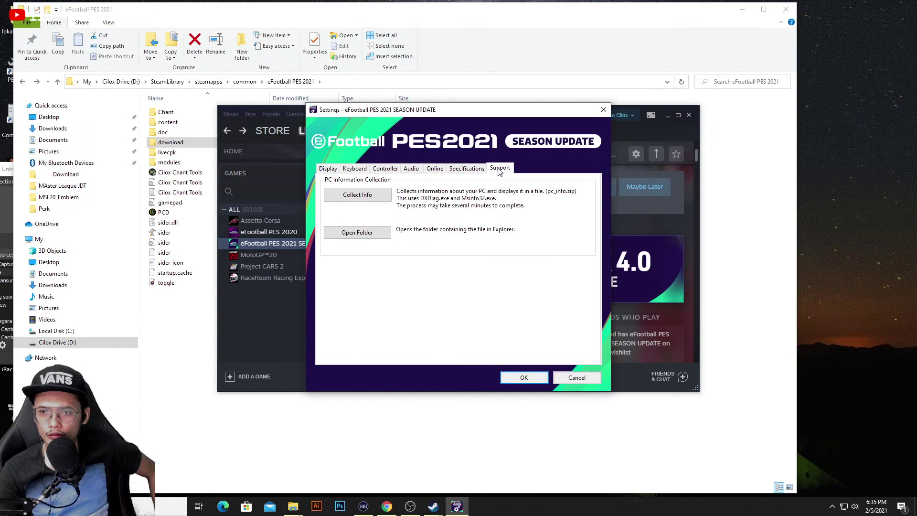
pyautogui.click(530, 378)
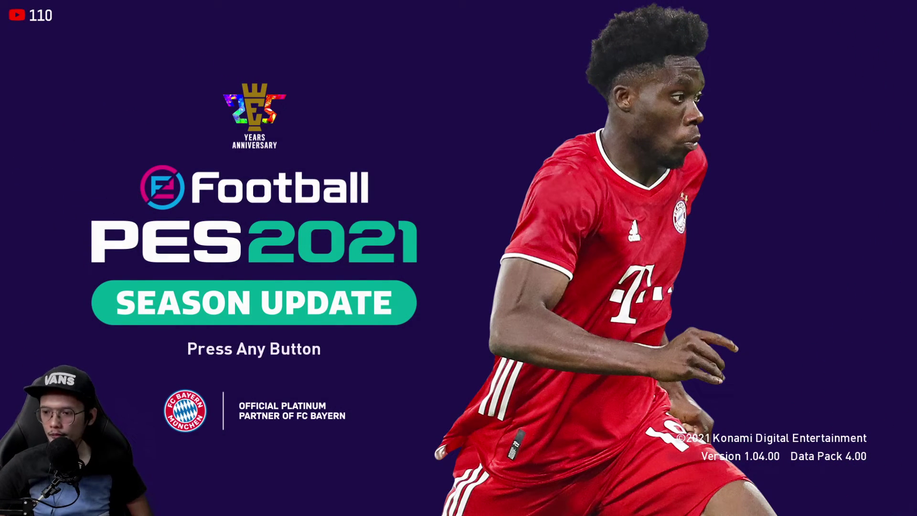
# Enter the game from the title screen and open the Settings category of the main menu
pyautogui.press('Return')
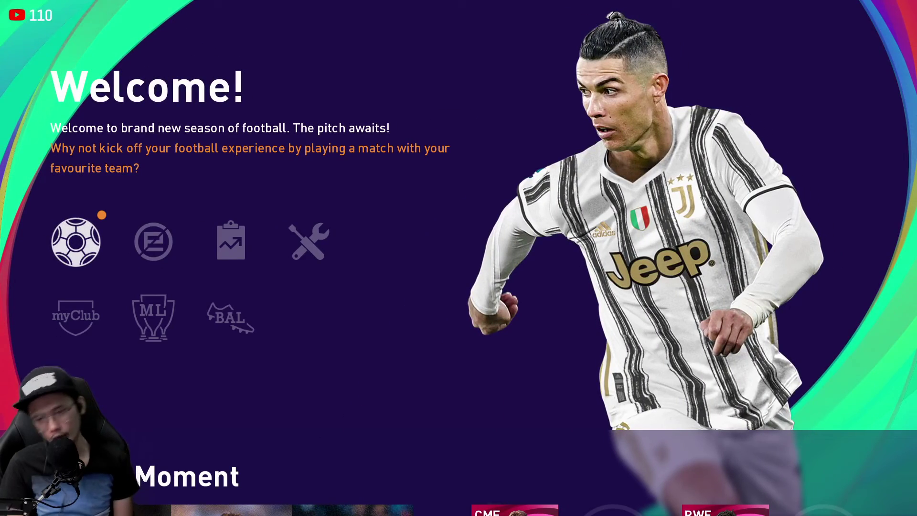
pyautogui.press('Right')
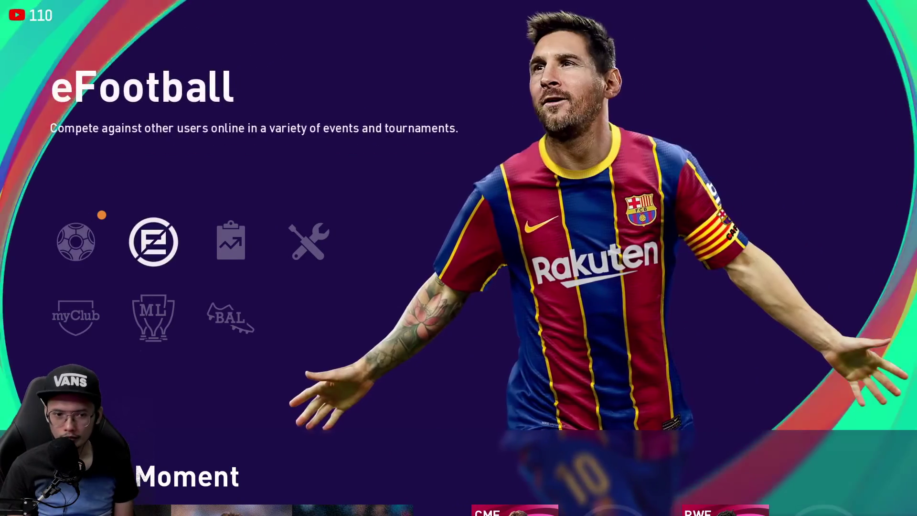
pyautogui.press('Left')
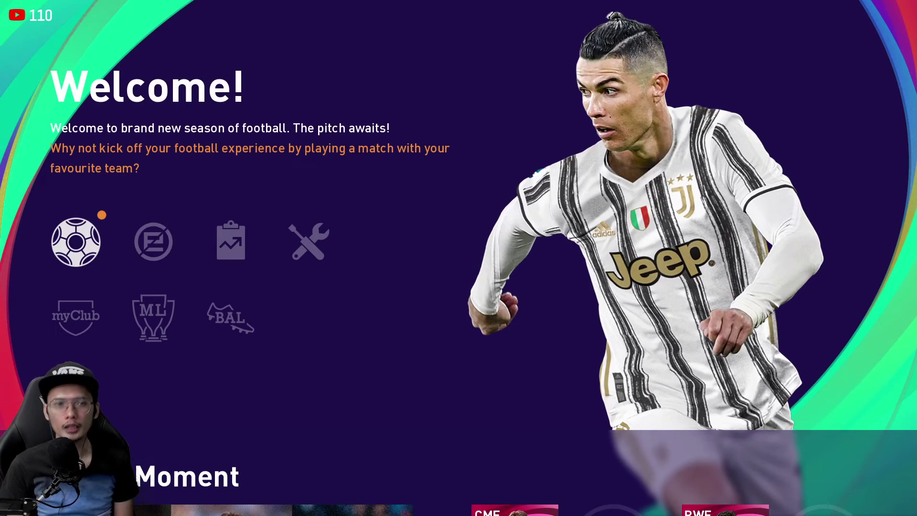
pyautogui.press('Right')
pyautogui.press('Right')
pyautogui.press('Right')
pyautogui.press('Return')
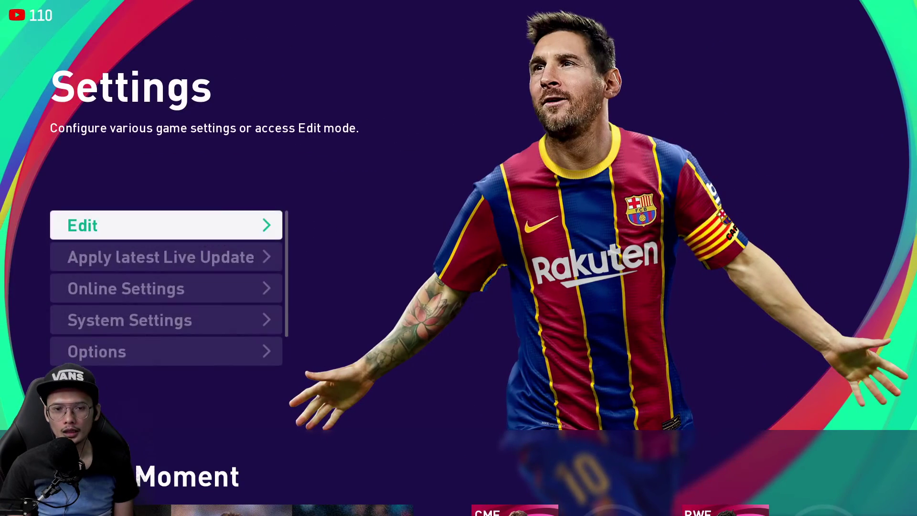
# Start applying the latest Live Update, dismiss the edited data version notice, and agree to create Edit Data
pyautogui.press('Down')
pyautogui.press('Return')
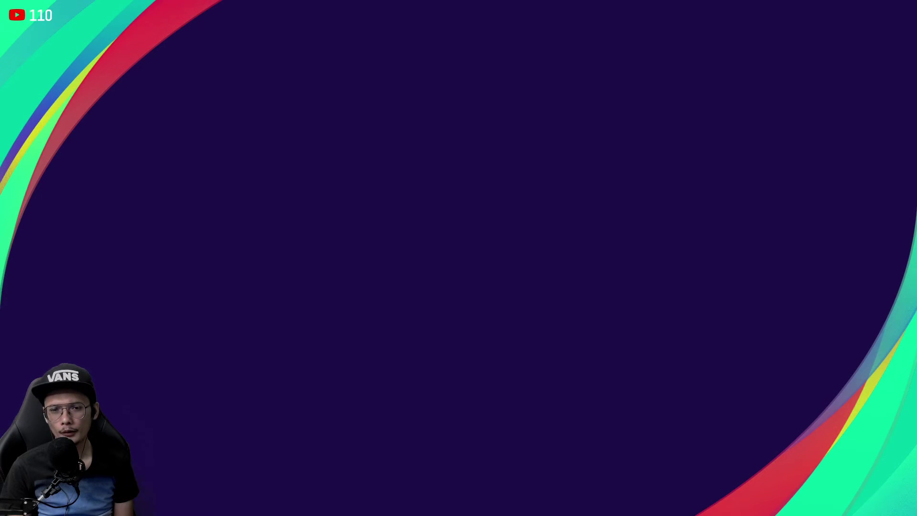
pyautogui.press('Up')
pyautogui.press('Up')
pyautogui.press('Down')
pyautogui.press('Down')
pyautogui.press('Return')
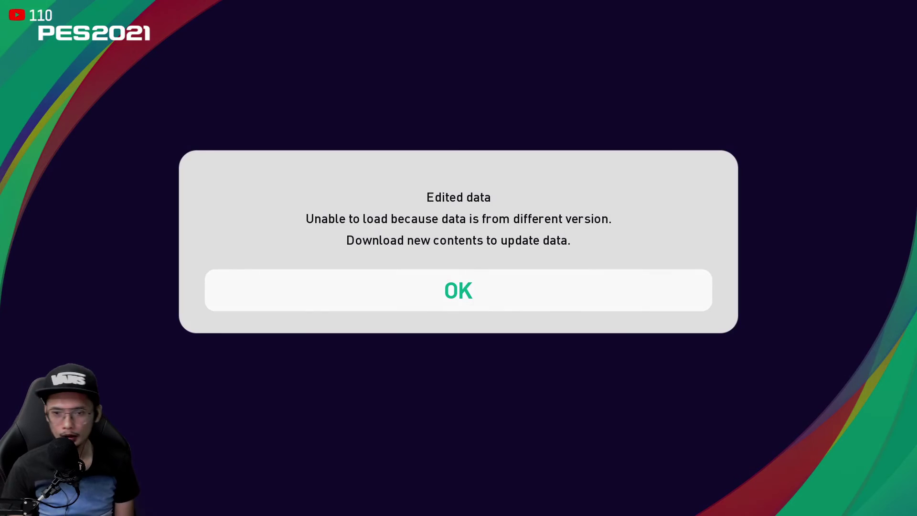
pyautogui.press('Return')
pyautogui.press('Right')
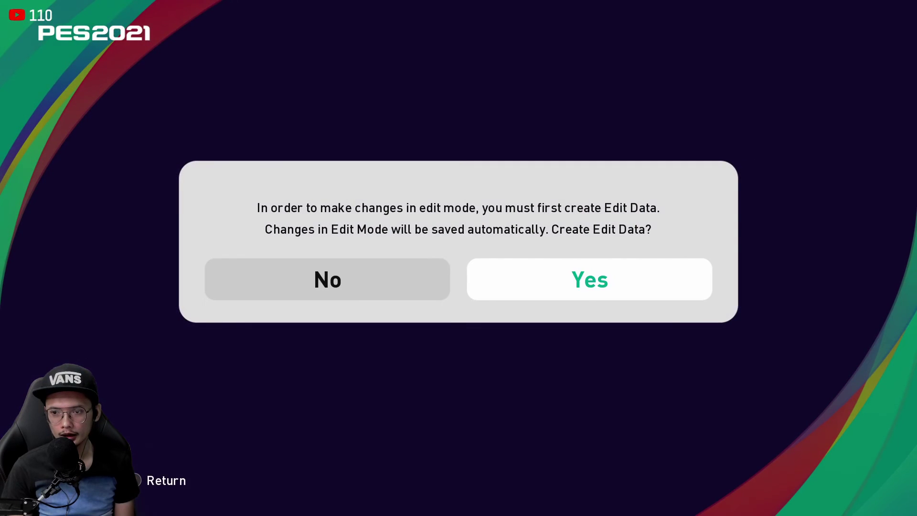
pyautogui.press('Return')
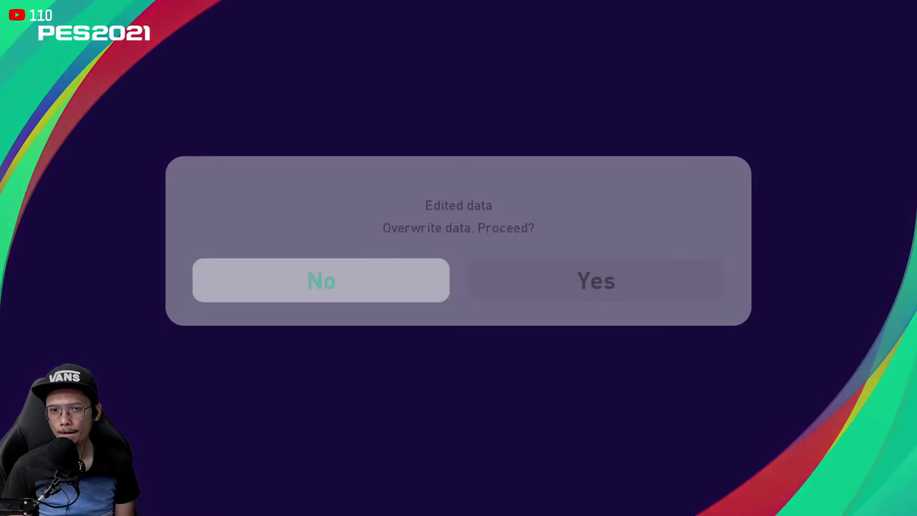
# Agree to overwrite the edited data and complete the Live Update
pyautogui.press('Right')
pyautogui.press('Return')
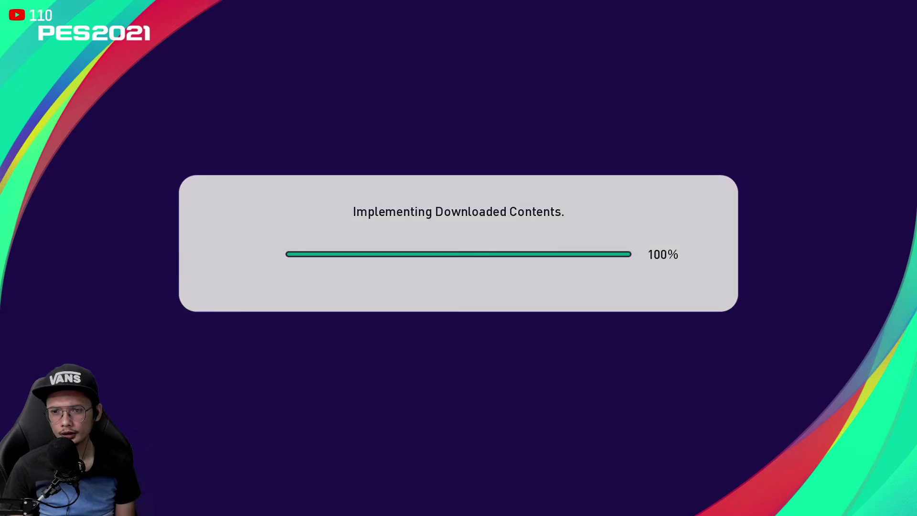
pyautogui.press('Right')
pyautogui.press('Return')
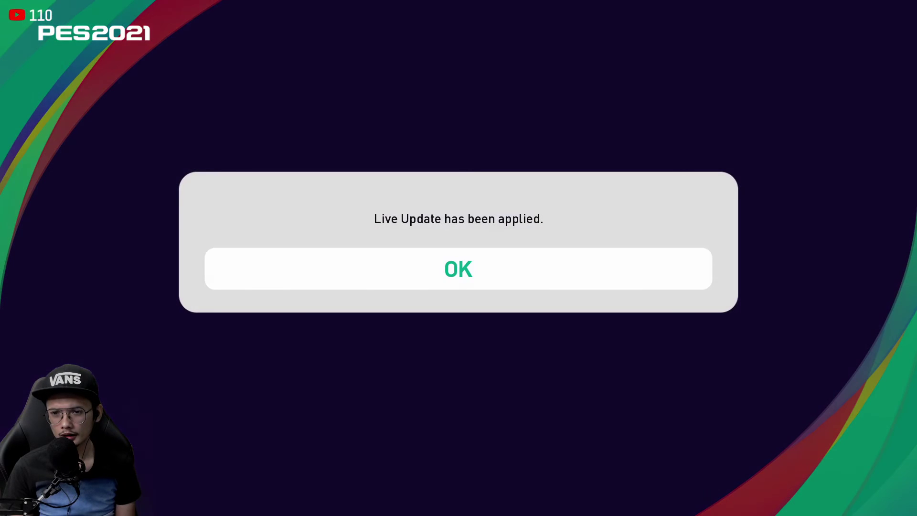
pyautogui.press('Return')
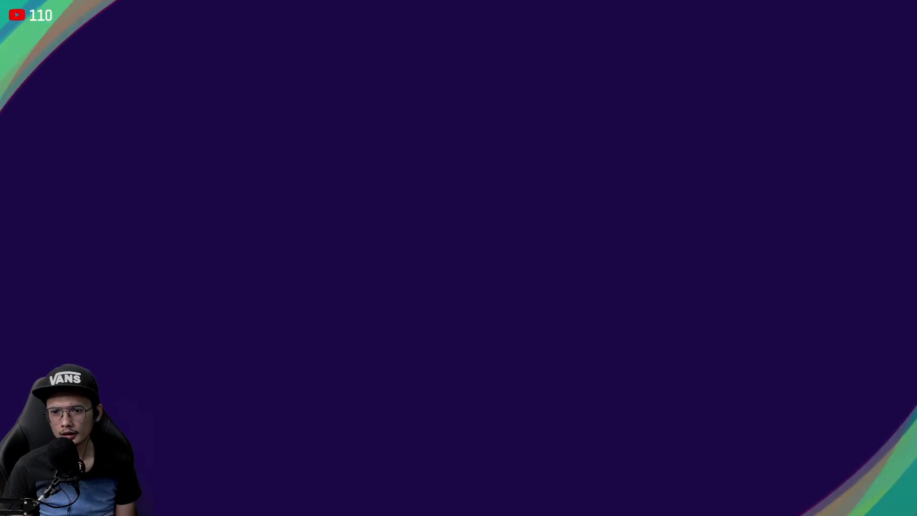
# Open the Edit Menu from the game's Settings category
pyautogui.press('Left')
pyautogui.press('Right')
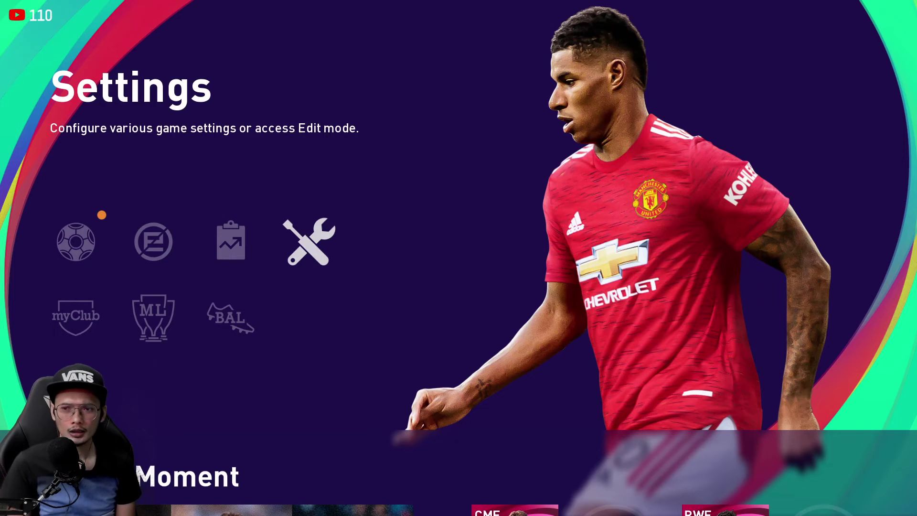
pyautogui.press('Return')
pyautogui.press('Return')
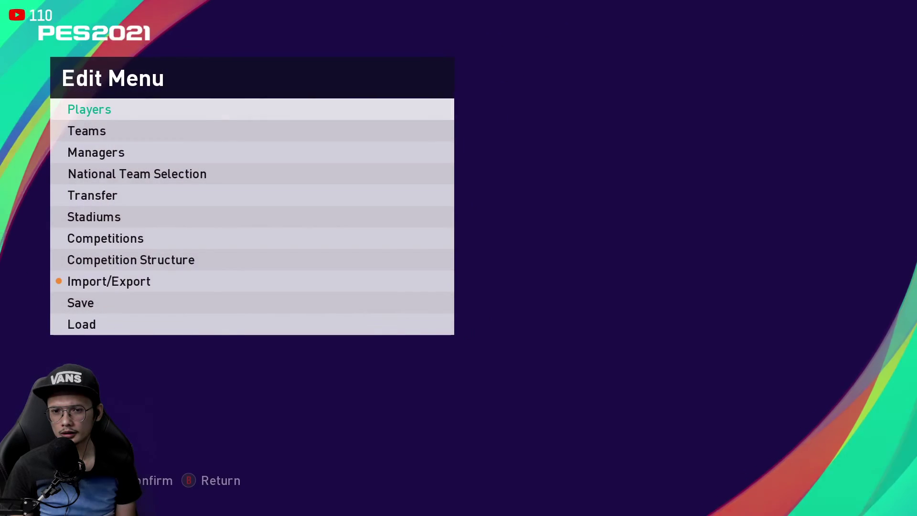
# Save the edit data over the existing data and leave the Edit Menu for the main menu
pyautogui.press('Down')
pyautogui.press('Down')
pyautogui.press('Down')
pyautogui.press('Down')
pyautogui.press('Down')
pyautogui.press('Down')
pyautogui.press('Down')
pyautogui.press('Down')
pyautogui.press('Down')
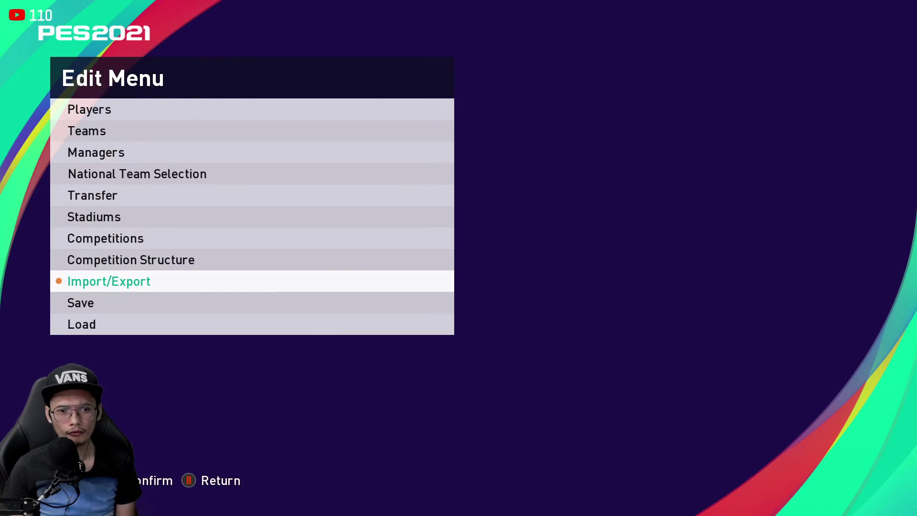
pyautogui.press('Return')
pyautogui.press('Right')
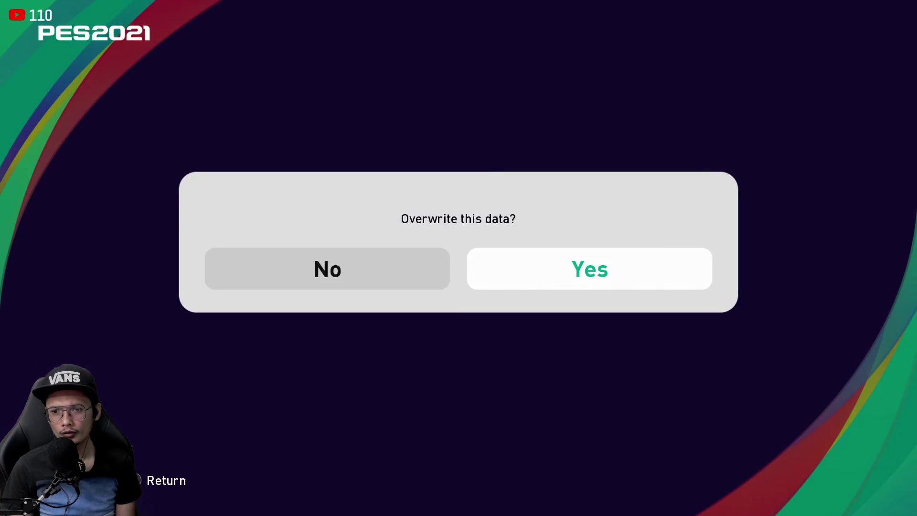
pyautogui.press('Return')
pyautogui.press('Right')
pyautogui.press('Return')
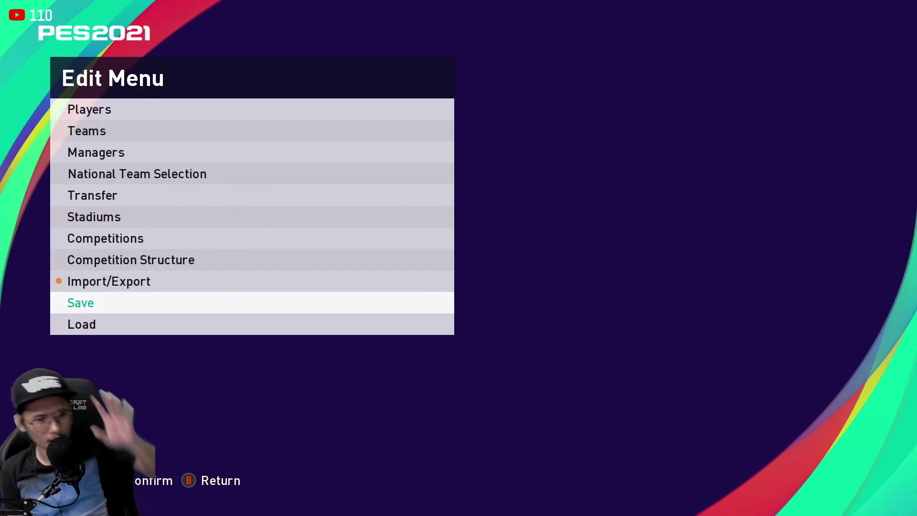
pyautogui.press('Escape')
pyautogui.press('Right')
pyautogui.press('Return')
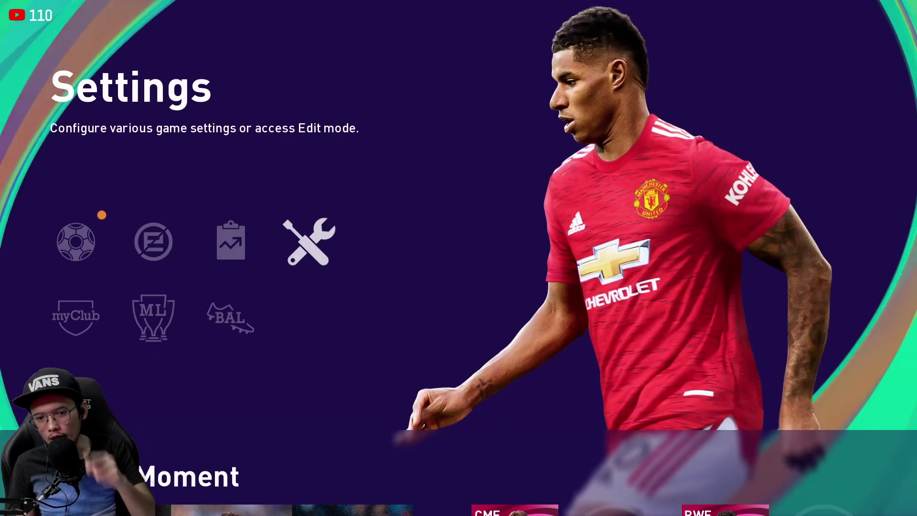
# Open System Settings from the Settings category of the main menu
pyautogui.press('Left')
pyautogui.press('Left')
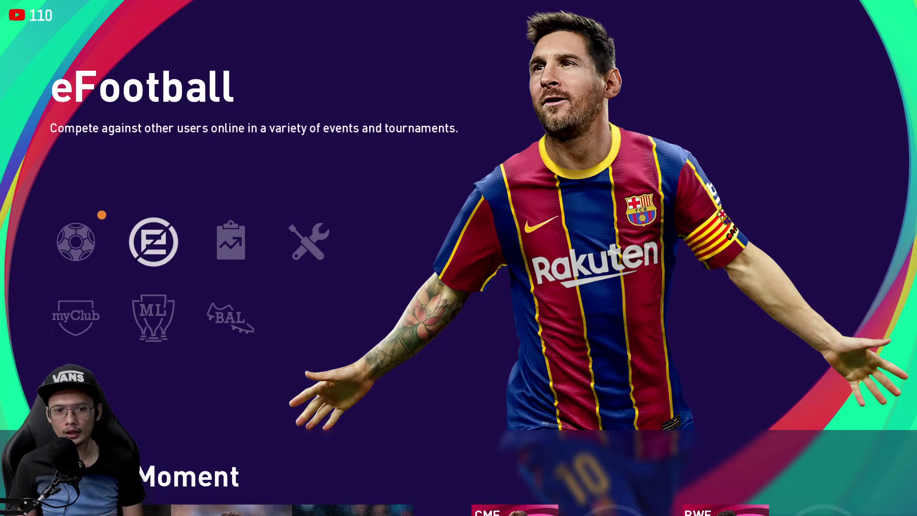
pyautogui.press('Right')
pyautogui.press('Right')
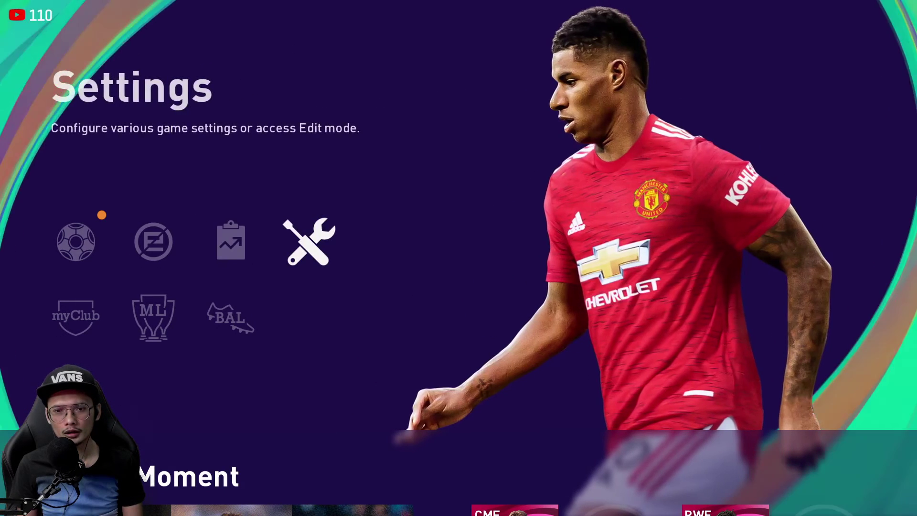
pyautogui.press('Return')
pyautogui.press('Down')
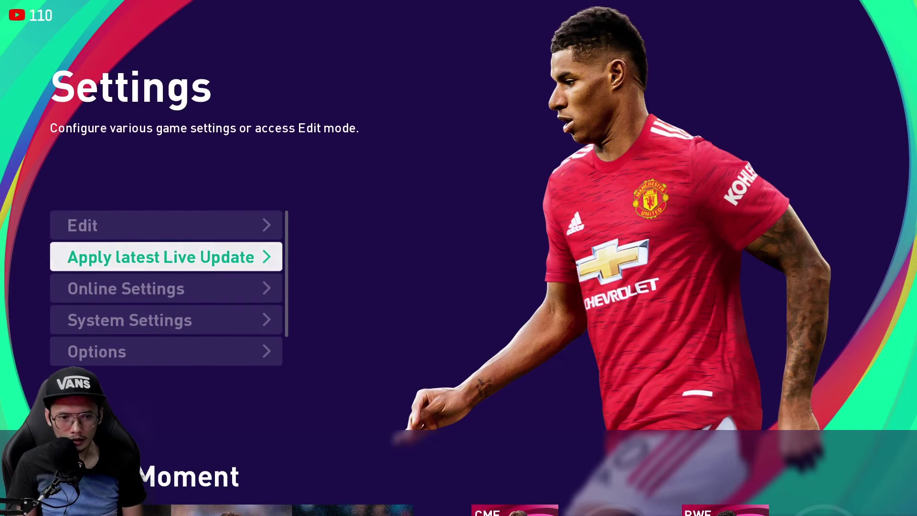
pyautogui.press('Down')
pyautogui.press('Down')
pyautogui.press('Return')
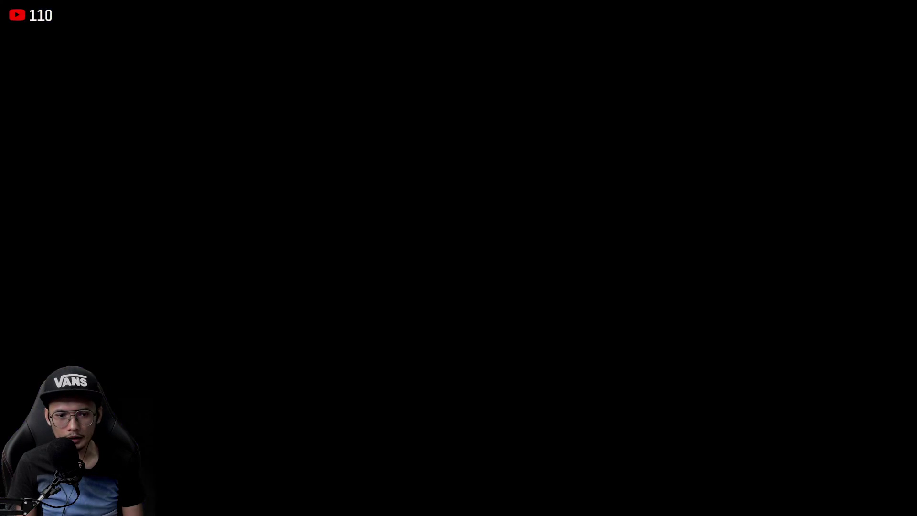
# Open Match Screen Settings from the System Settings list
pyautogui.press('Down')
pyautogui.press('Down')
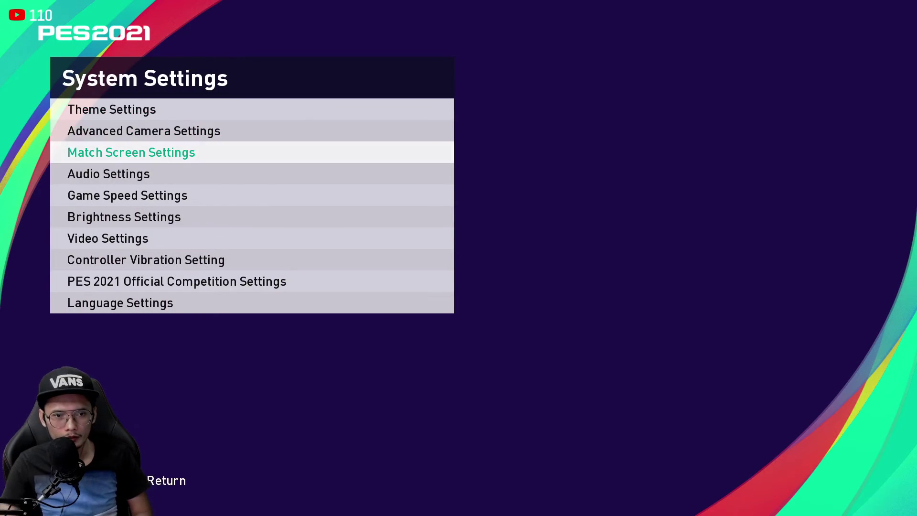
pyautogui.press('Up')
pyautogui.press('Down')
pyautogui.press('Return')
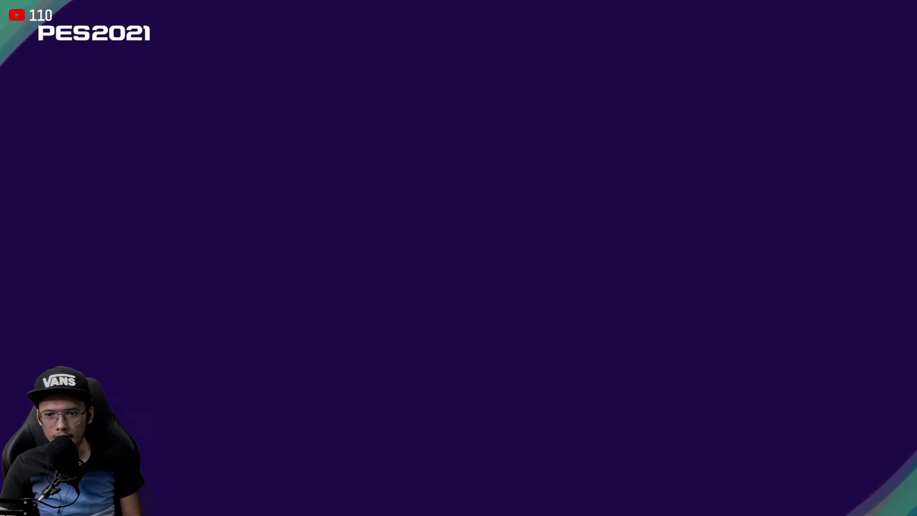
# Set the spectating Cursor Type to Player Name and Display opponent player name to On
pyautogui.press('Down')
pyautogui.press('Down')
pyautogui.press('Down')
pyautogui.press('Down')
pyautogui.press('Down')
pyautogui.press('Down')
pyautogui.press('Down')
pyautogui.press('Down')
pyautogui.press('Down')
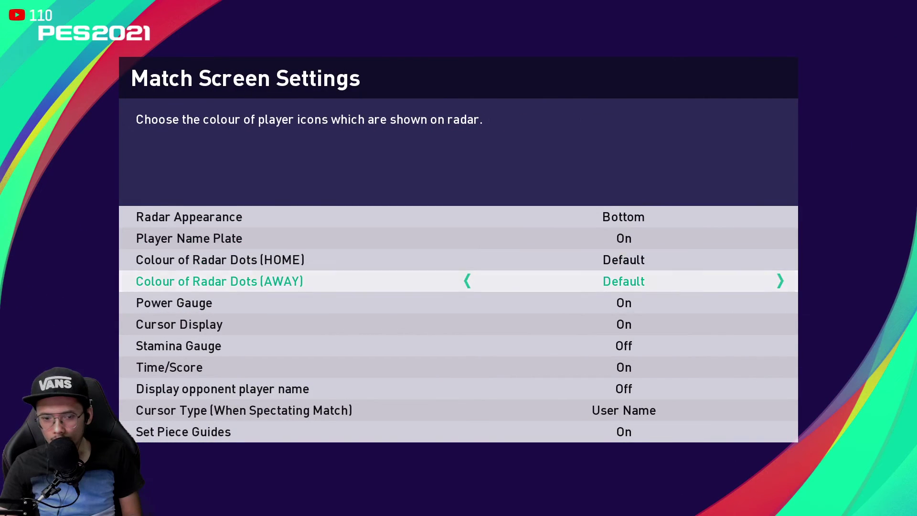
pyautogui.press('Right')
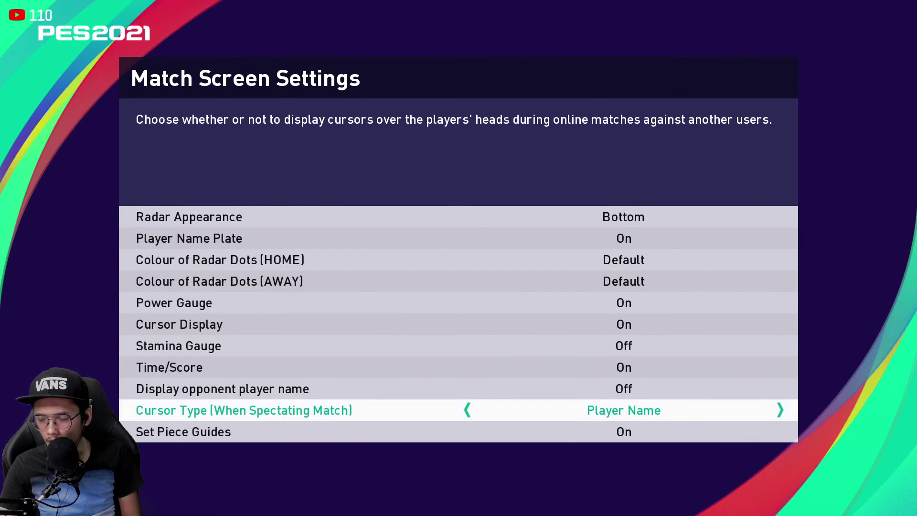
pyautogui.press('Up')
pyautogui.press('Right')
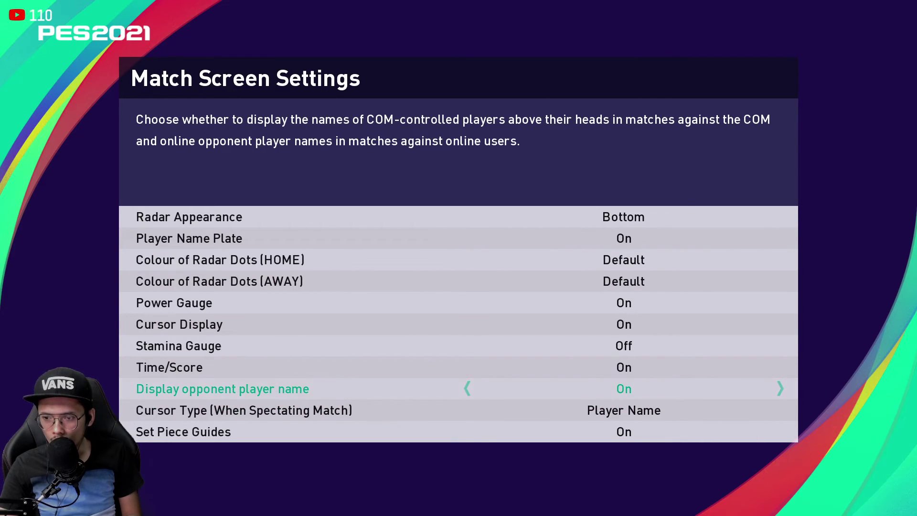
# Look over the remaining match screen options, from Player Name Plate to Set Piece Guides
pyautogui.press('Up')
pyautogui.press('Up')
pyautogui.press('Up')
pyautogui.press('Up')
pyautogui.press('Up')
pyautogui.press('Up')
pyautogui.press('Up')
pyautogui.press('Down')
pyautogui.press('Down')
pyautogui.press('Down')
pyautogui.press('Down')
pyautogui.press('Down')
pyautogui.press('Down')
pyautogui.press('Down')
pyautogui.press('Down')
pyautogui.press('Down')
pyautogui.press('Up')
pyautogui.press('Up')
pyautogui.press('Up')
pyautogui.press('Up')
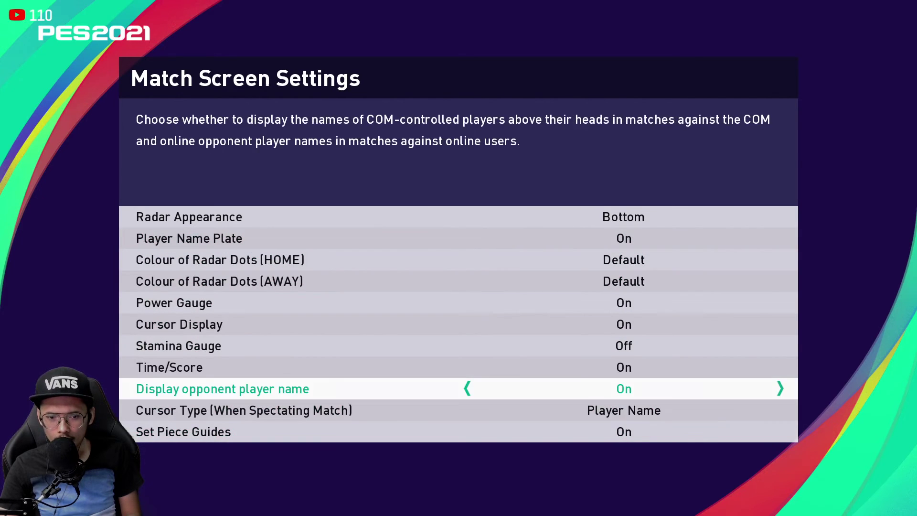
# Set Power Gauge to Off in Match Screen Settings and leave System Settings
pyautogui.press('Up')
pyautogui.press('Up')
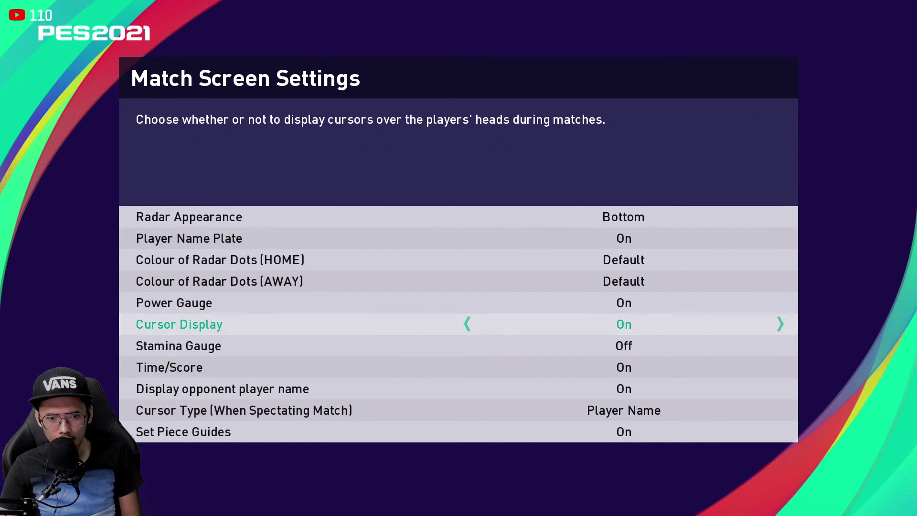
pyautogui.press('Right')
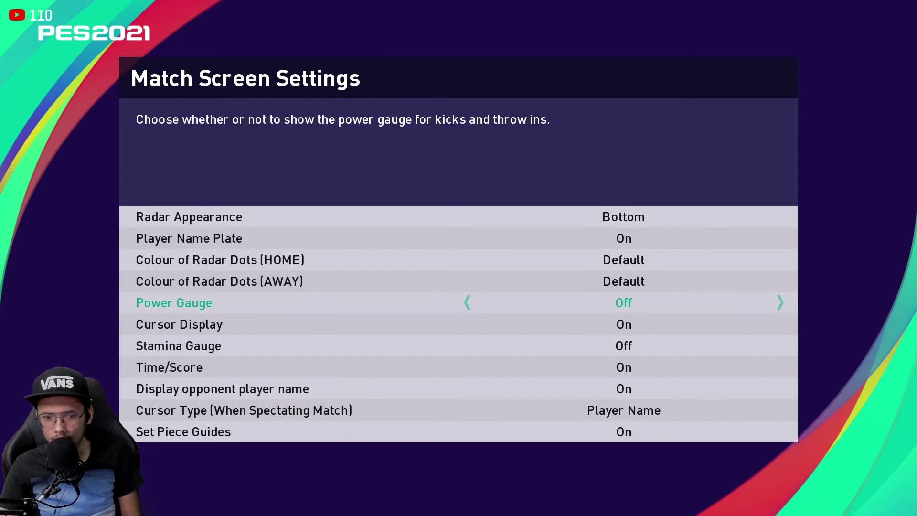
pyautogui.press('Escape')
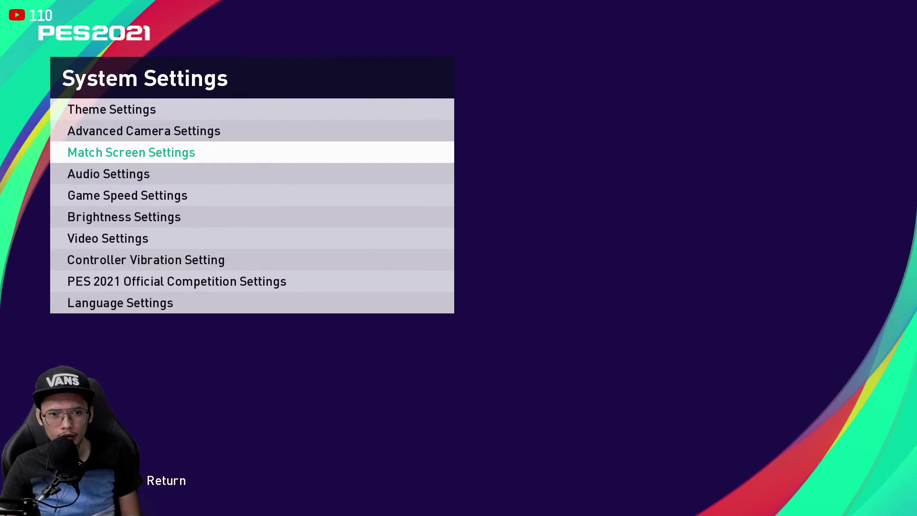
pyautogui.press('Escape')
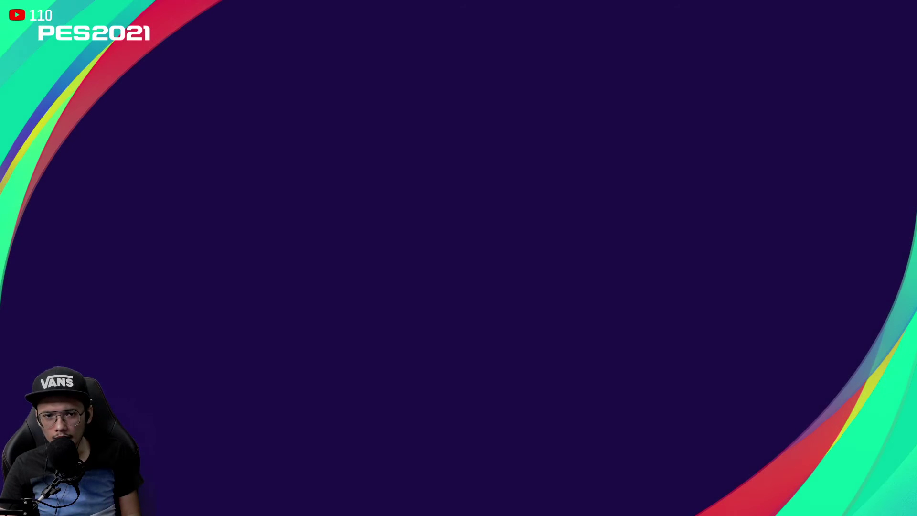
# Open Personal Preset Settings from the game's Options and edit the User 1 preset
pyautogui.press('Down')
pyautogui.press('Down')
pyautogui.press('Down')
pyautogui.press('Down')
pyautogui.press('Return')
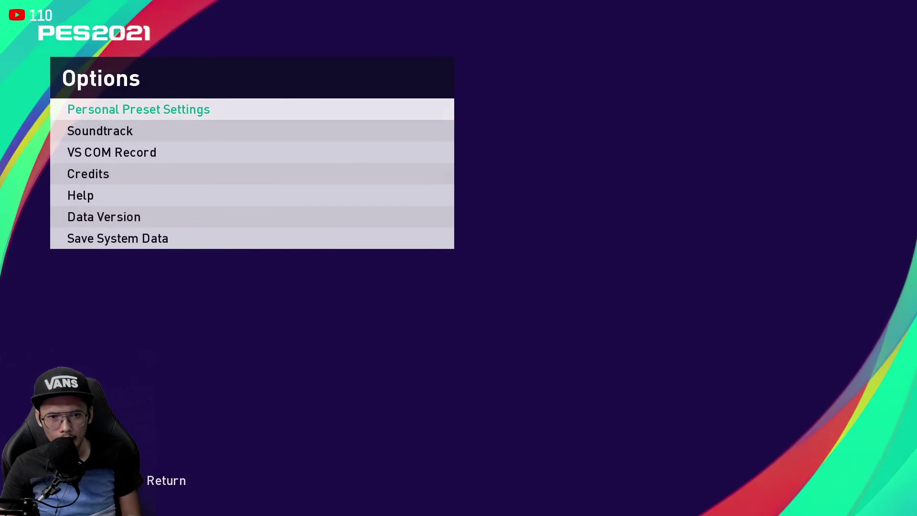
pyautogui.press('Return')
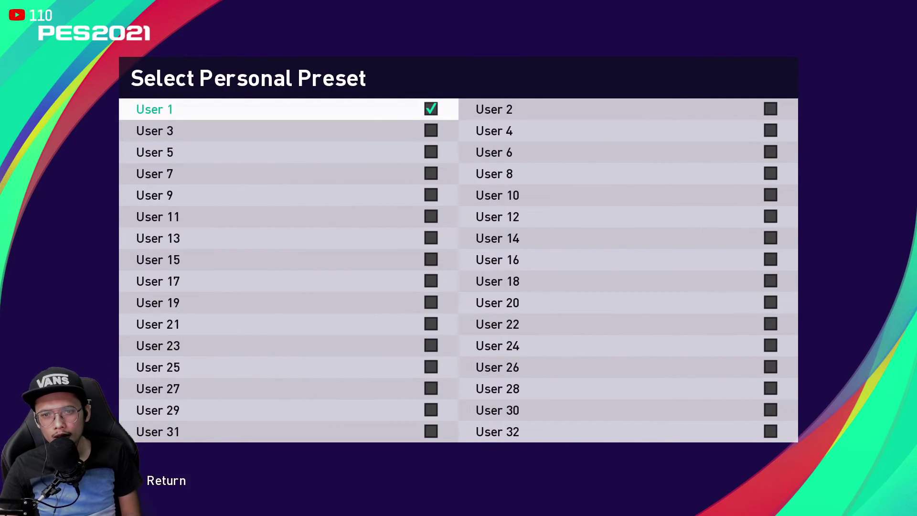
pyautogui.press('Return')
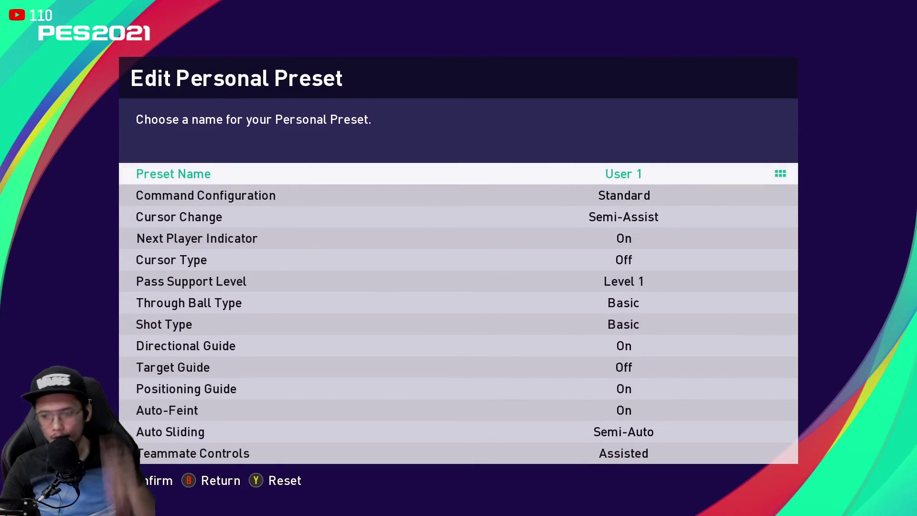
# Set the preset's Cursor Type to Preset Name and Pass Support Level to Level 2
pyautogui.press('Down')
pyautogui.press('Down')
pyautogui.press('Down')
pyautogui.press('Down')
pyautogui.press('Right')
pyautogui.press('Right')
pyautogui.press('Right')
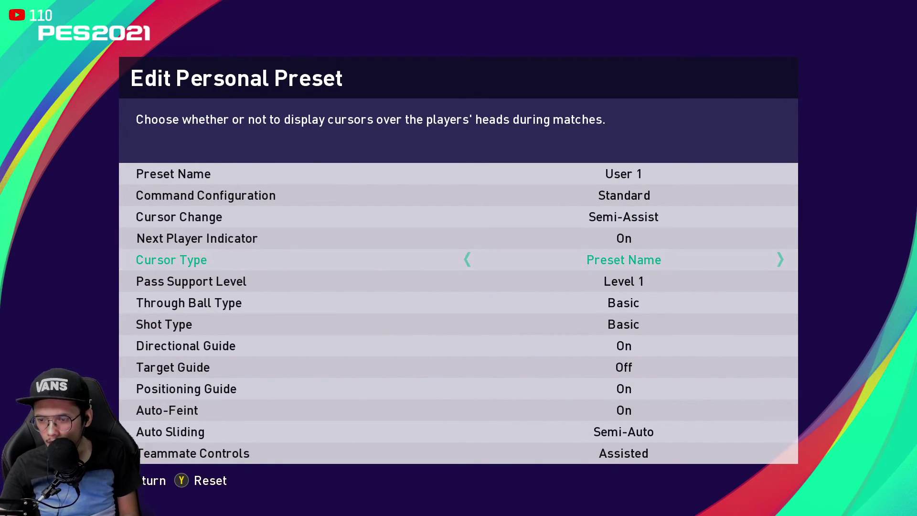
pyautogui.press('Down')
pyautogui.press('Right')
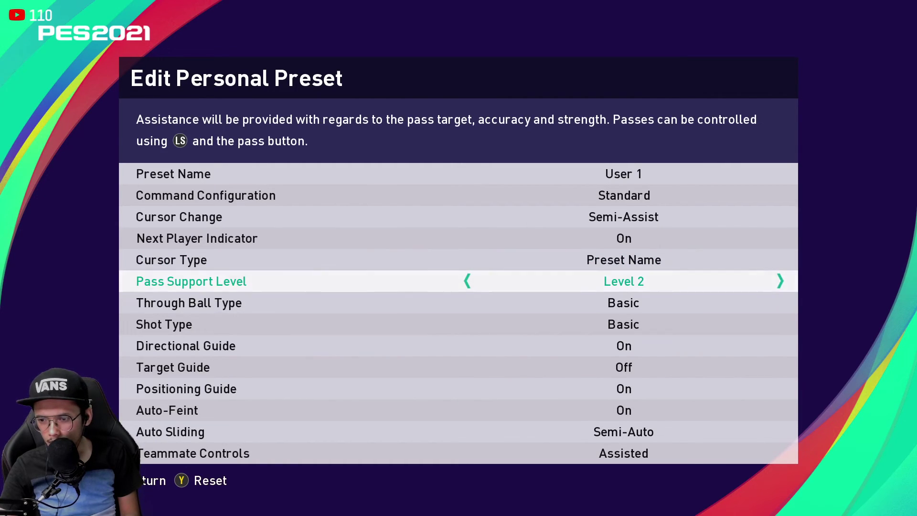
# Set both Auto-Feint and Auto Sliding to Off in the User 1 preset
pyautogui.press('Down')
pyautogui.press('Down')
pyautogui.press('Down')
pyautogui.press('Down')
pyautogui.press('Down')
pyautogui.press('Down')
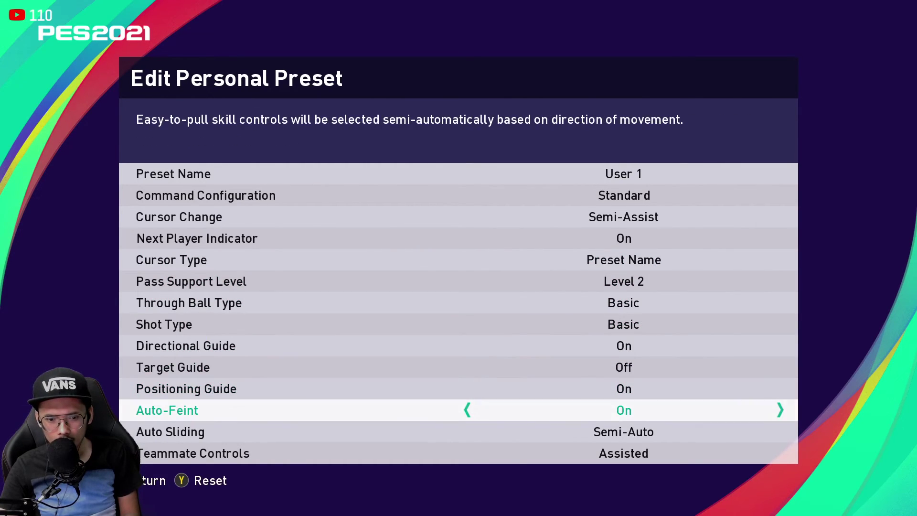
pyautogui.press('Right')
pyautogui.press('Down')
pyautogui.press('Left')
pyautogui.press('Left')
pyautogui.press('Right')
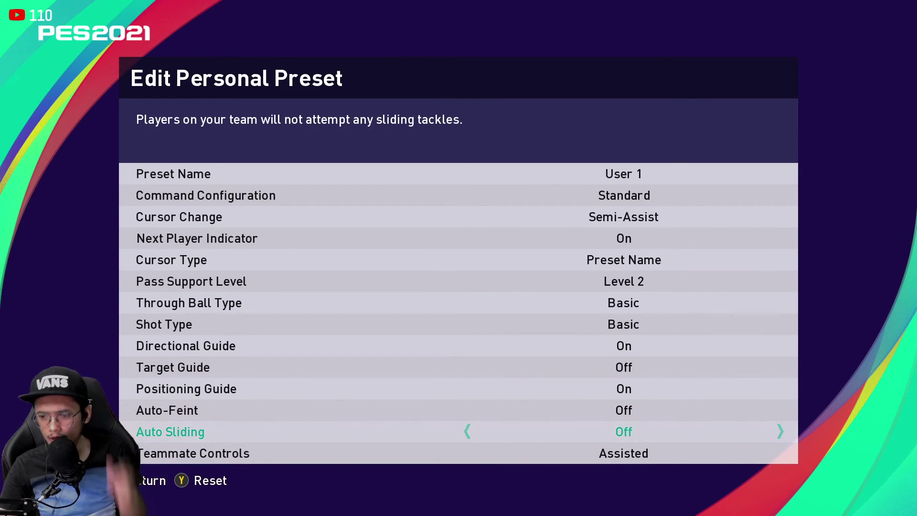
# Finish editing the User 1 preset and leave Options for the main menu
pyautogui.press('Up')
pyautogui.press('Up')
pyautogui.press('Up')
pyautogui.press('Up')
pyautogui.press('Up')
pyautogui.press('Up')
pyautogui.press('Up')
pyautogui.press('Escape')
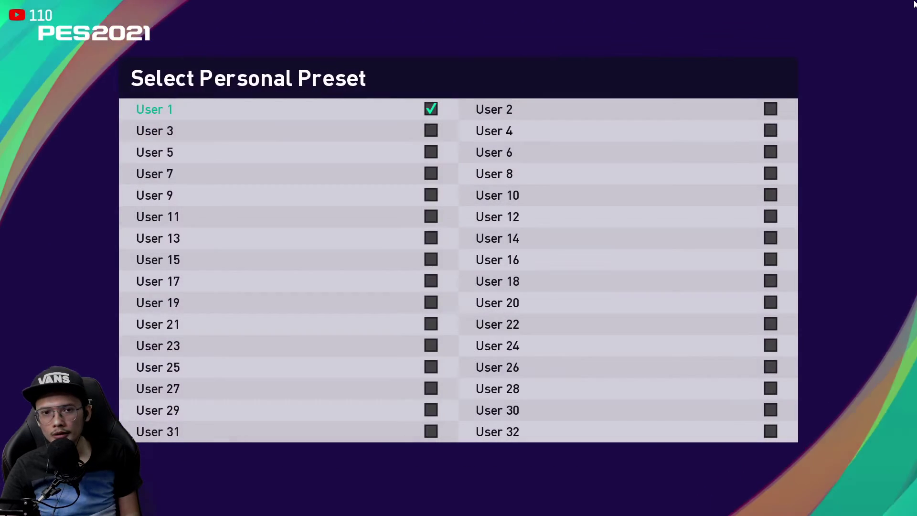
pyautogui.press('Return')
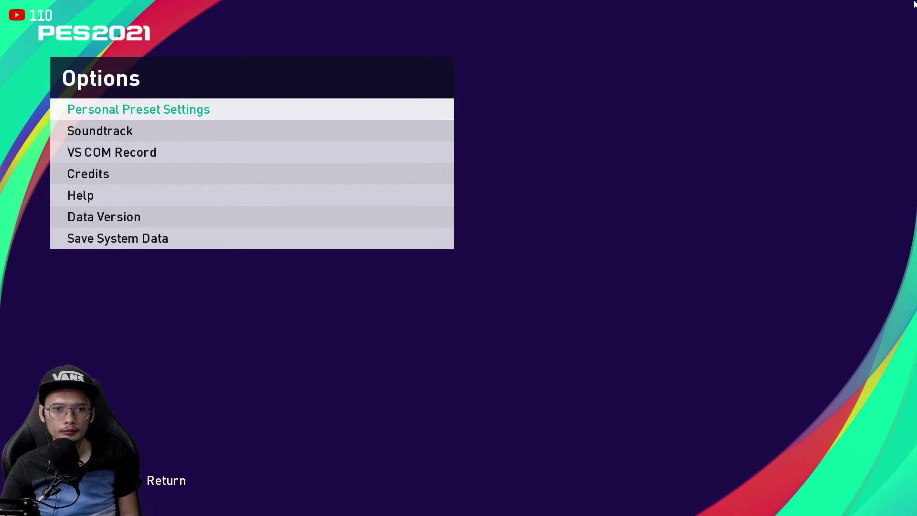
pyautogui.press('Escape')
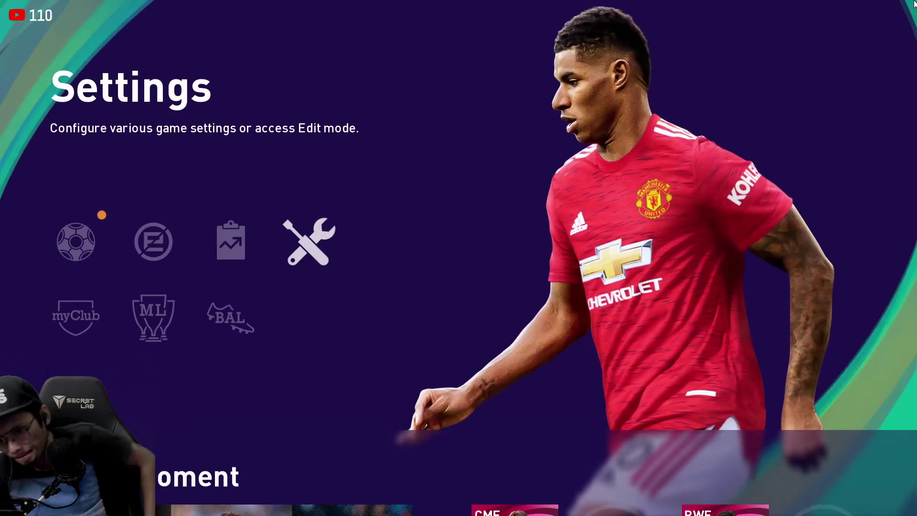
pyautogui.press('Left')
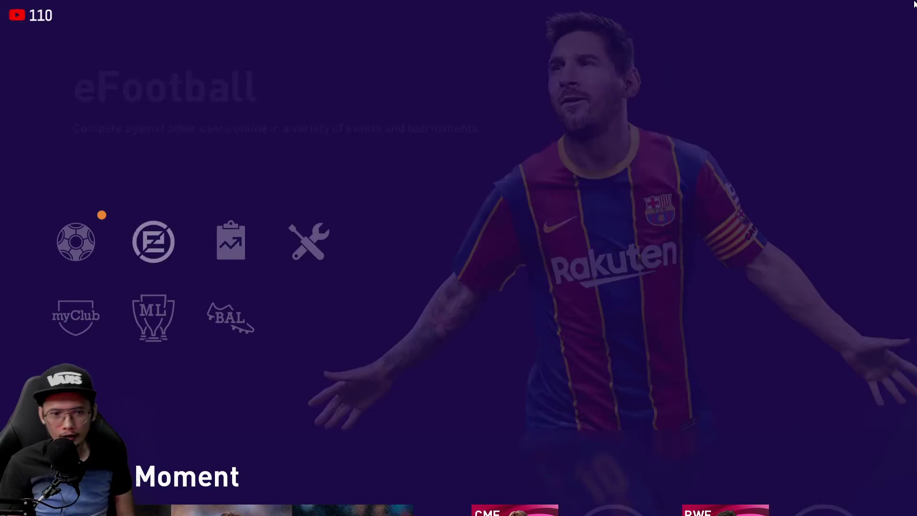
pyautogui.press('Left')
pyautogui.press('Down')
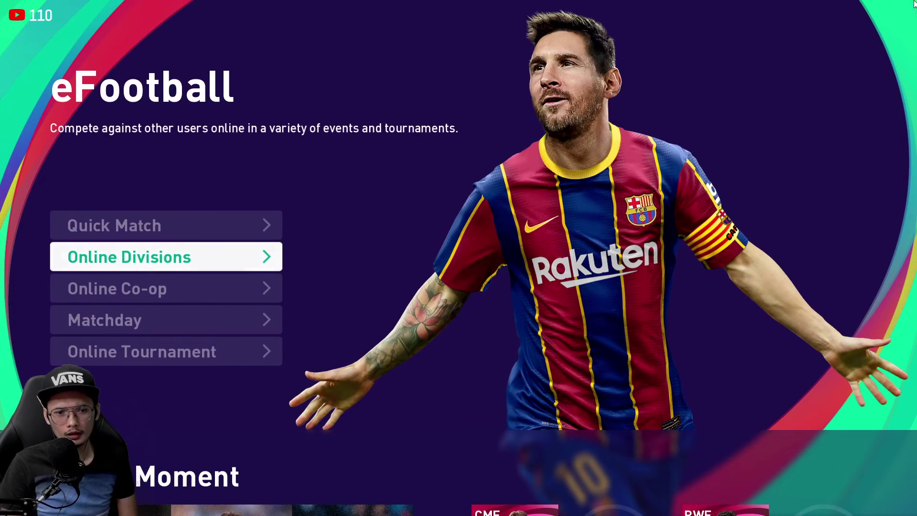
pyautogui.press('Return')
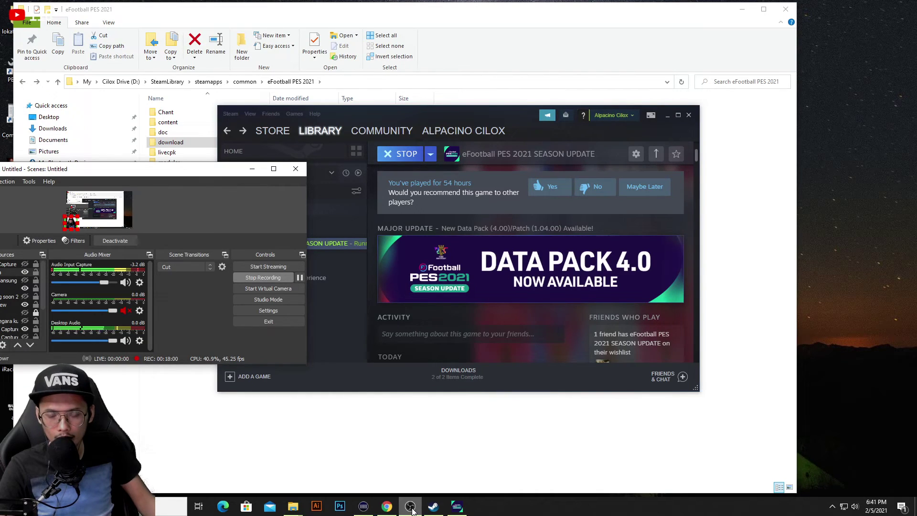
# Switch to eFootball PES 2021, view the Premier League squads through Sheffield United, and return to the Edit Menu
pyautogui.click(462, 509)
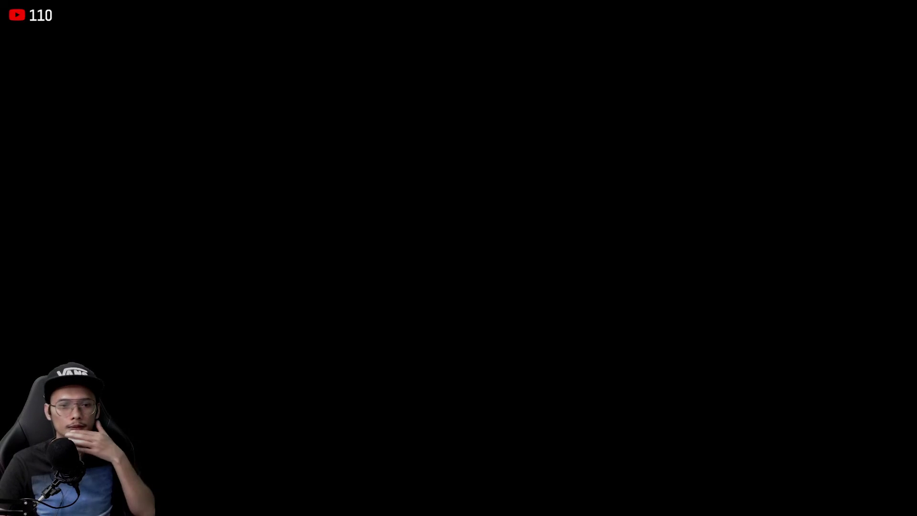
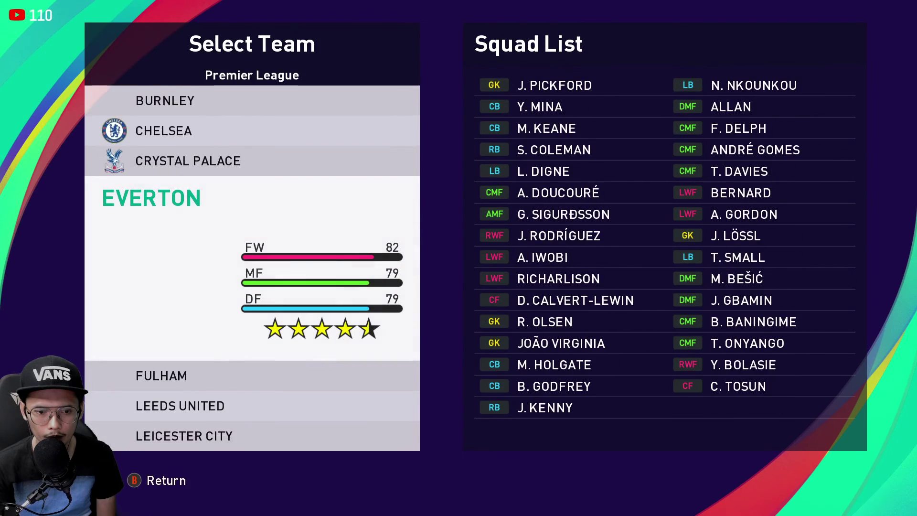
pyautogui.press('Down')
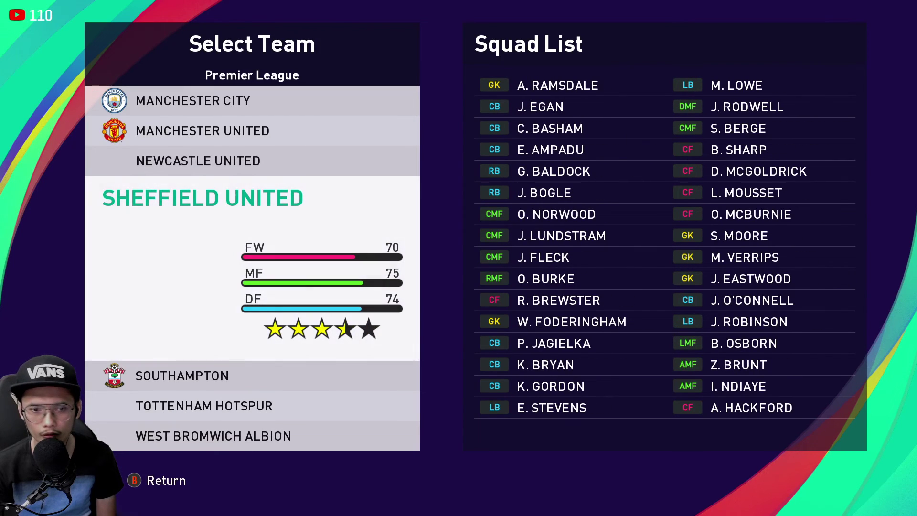
pyautogui.press('Escape')
pyautogui.press('Escape')
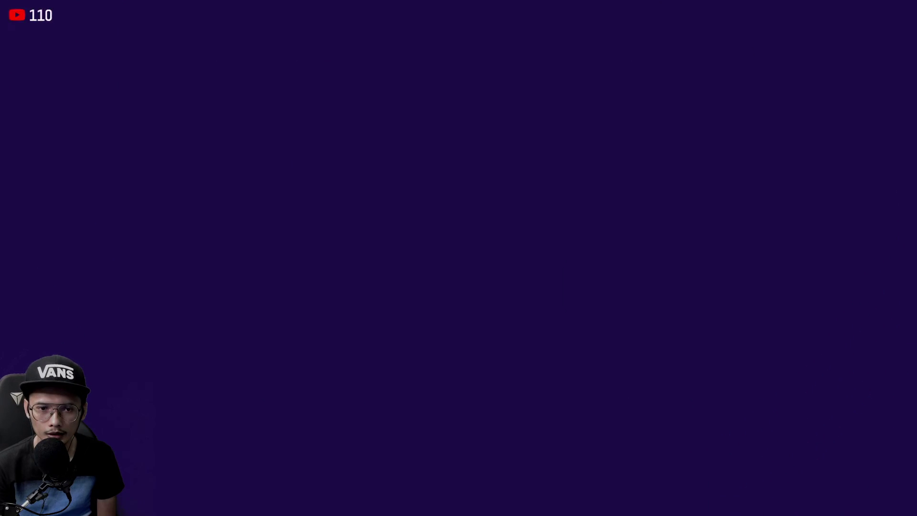
# Save the edit data from the Edit Menu and confirm the save
pyautogui.press('Down')
pyautogui.press('Down')
pyautogui.press('Down')
pyautogui.press('Down')
pyautogui.press('Down')
pyautogui.press('Down')
pyautogui.press('Down')
pyautogui.press('Down')
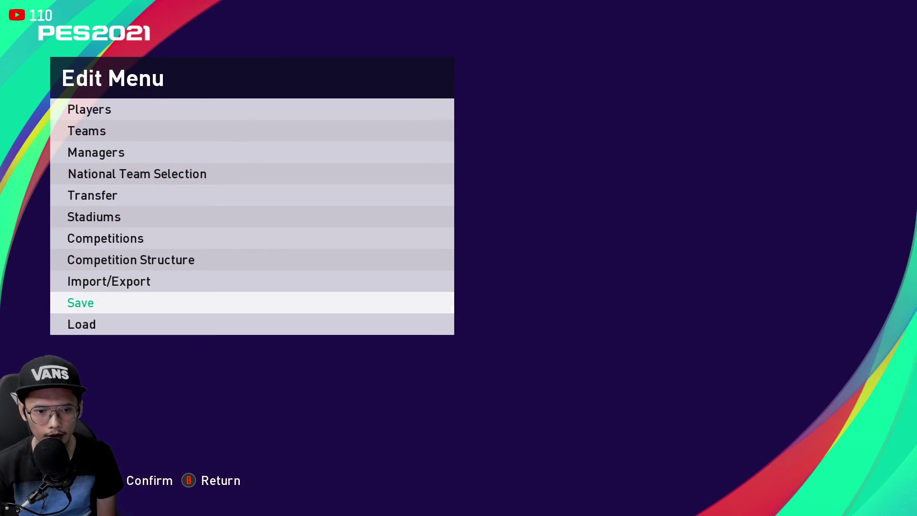
pyautogui.press('Return')
pyautogui.press('Right')
pyautogui.press('Return')
pyautogui.press('Right')
pyautogui.press('Return')
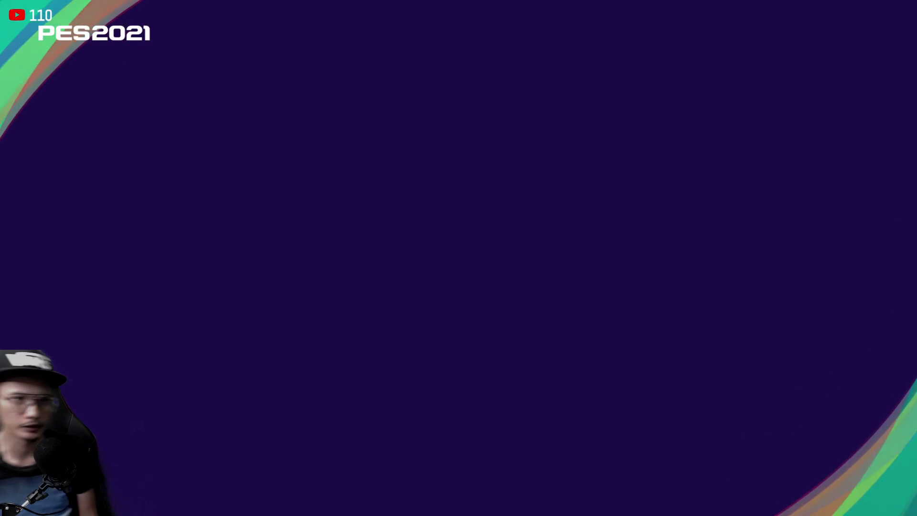
# Finish editing and return to the Top Menu
pyautogui.press('Escape')
pyautogui.press('Right')
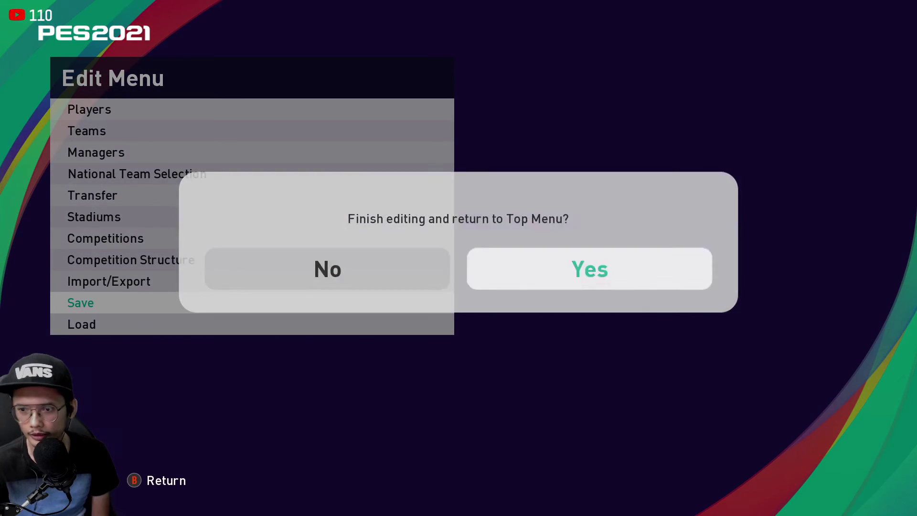
pyautogui.press('Return')
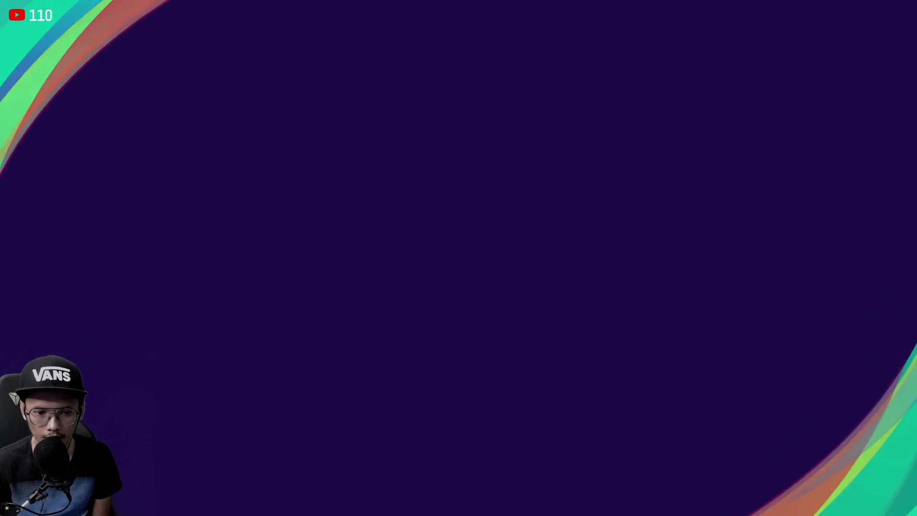
# Exit the game from its Settings category and minimize the OBS window over the eFootball PES 2021 SEASON UPDATE folder
pyautogui.press('Down')
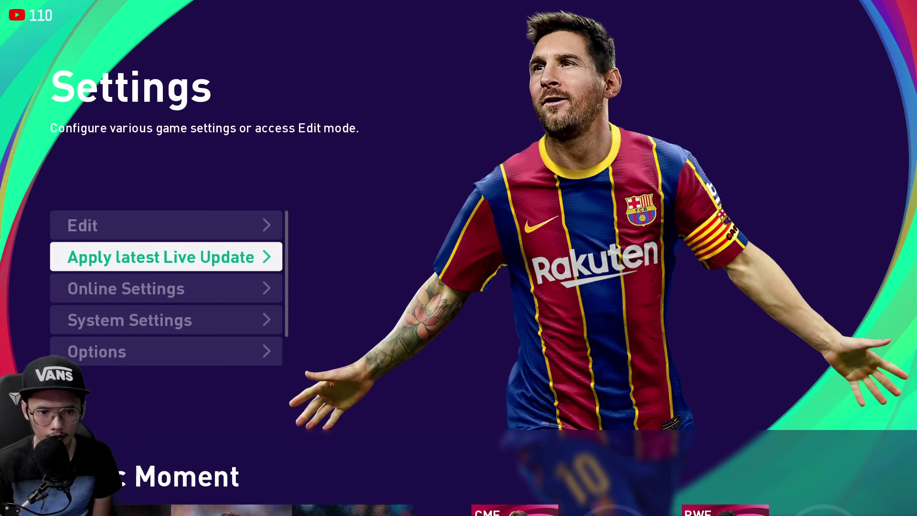
pyautogui.press('Escape')
pyautogui.press('Left')
pyautogui.press('Right')
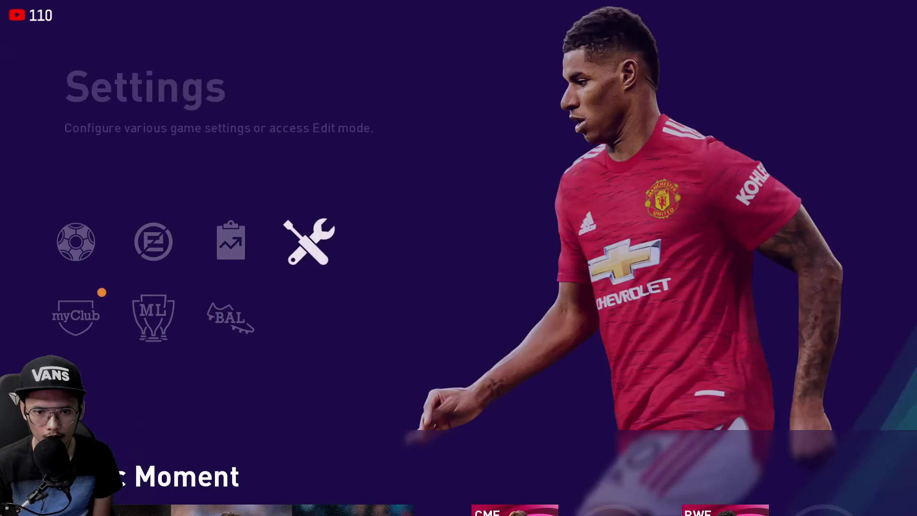
pyautogui.press('Return')
pyautogui.press('Down')
pyautogui.press('Down')
pyautogui.press('Down')
pyautogui.press('Down')
pyautogui.press('Down')
pyautogui.press('Return')
pyautogui.press('Right')
pyautogui.press('Return')
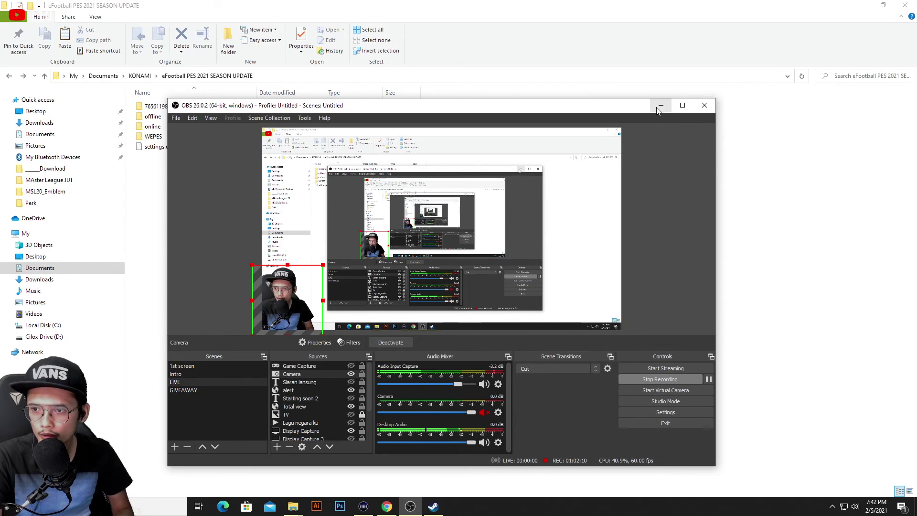
pyautogui.click(661, 106)
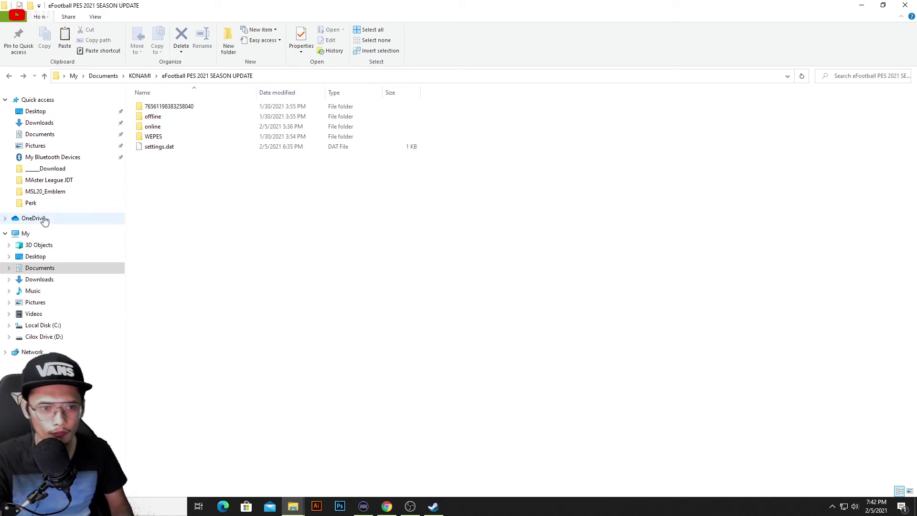
# Open the save folder inside the numbered profile folder of Documents > KONAMI > eFootball PES 2021 SEASON UPDATE
pyautogui.click(66, 268)
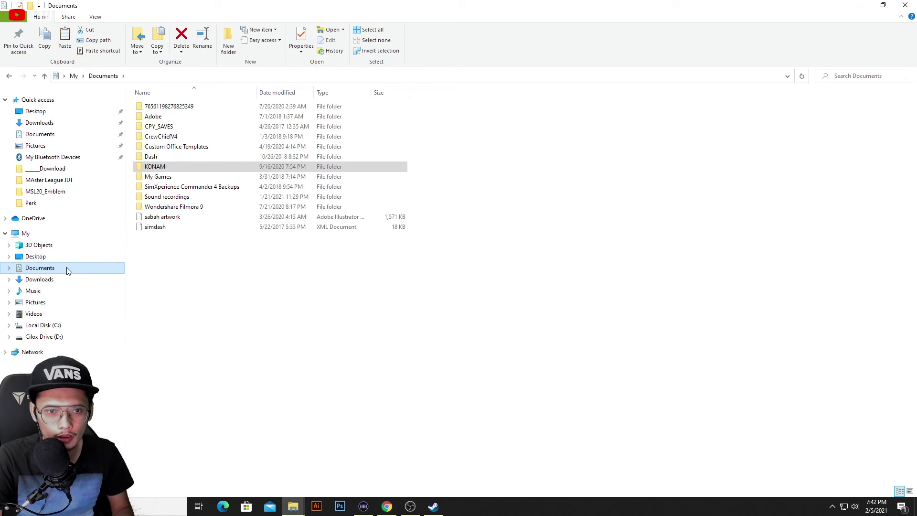
pyautogui.click(175, 167)
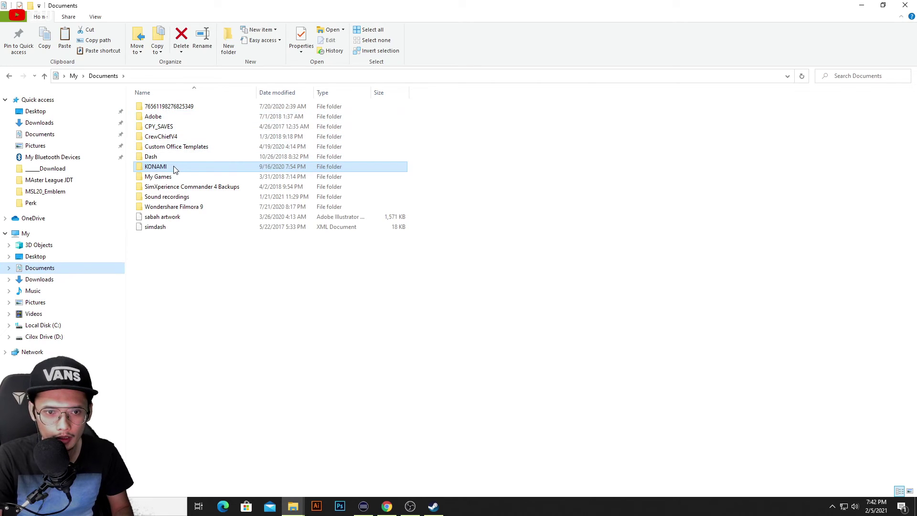
pyautogui.doubleClick(175, 167)
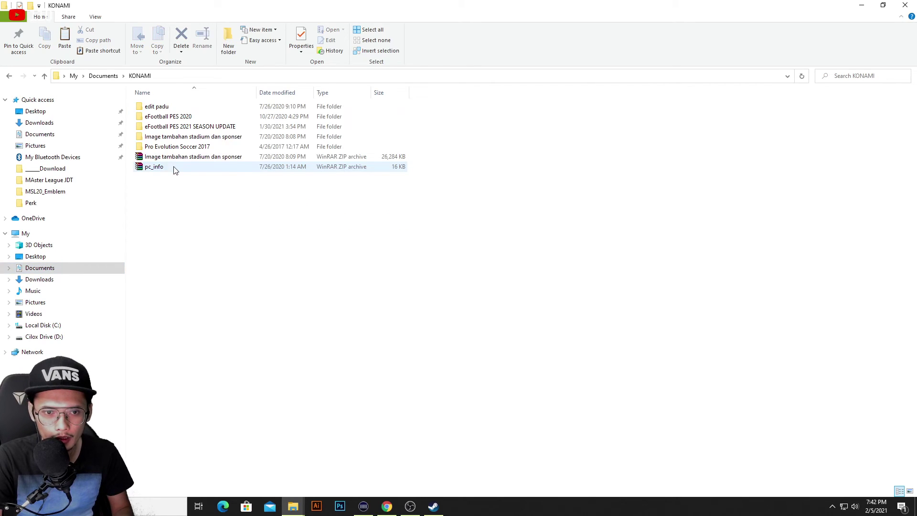
pyautogui.click(236, 128)
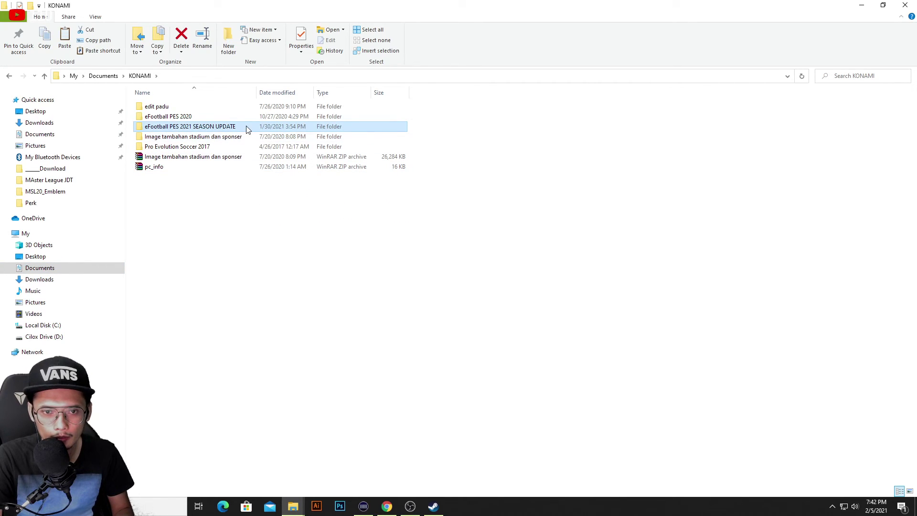
pyautogui.doubleClick(249, 128)
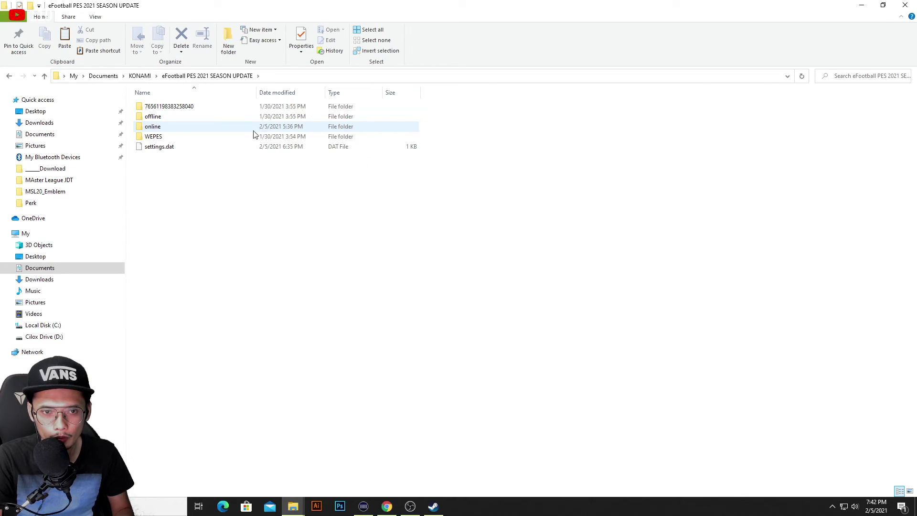
pyautogui.doubleClick(205, 107)
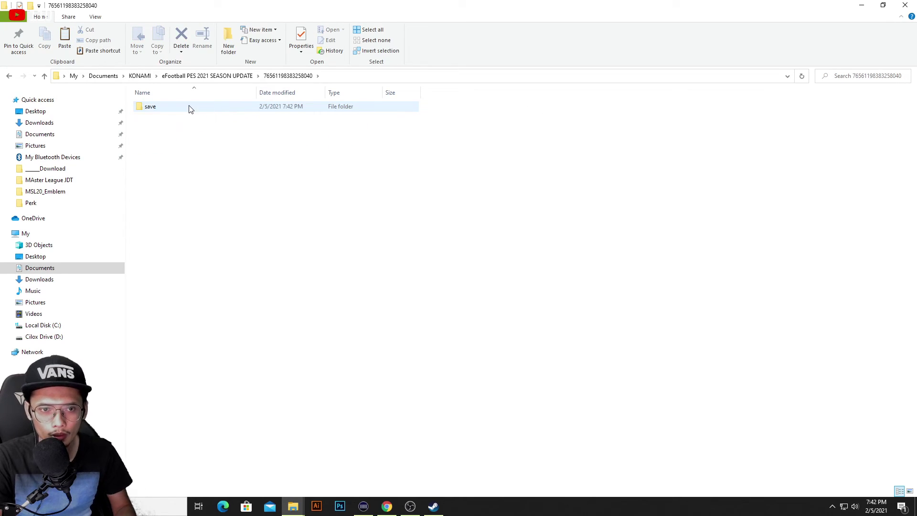
pyautogui.doubleClick(190, 109)
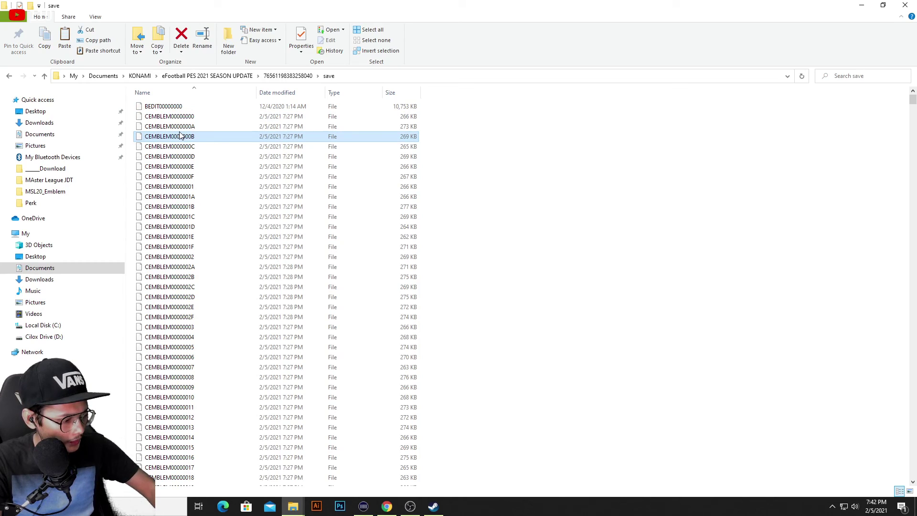
# Copy the EDIT00000000 file from the save folder into the online folder of eFootball PES 2021 SEASON UPDATE
pyautogui.scroll(-15, 186, 125)
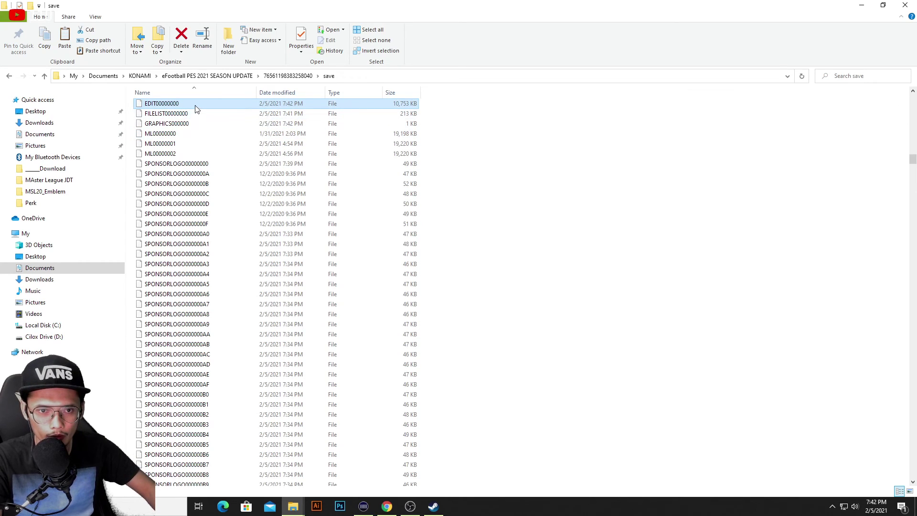
pyautogui.rightClick(196, 109)
pyautogui.click(238, 267)
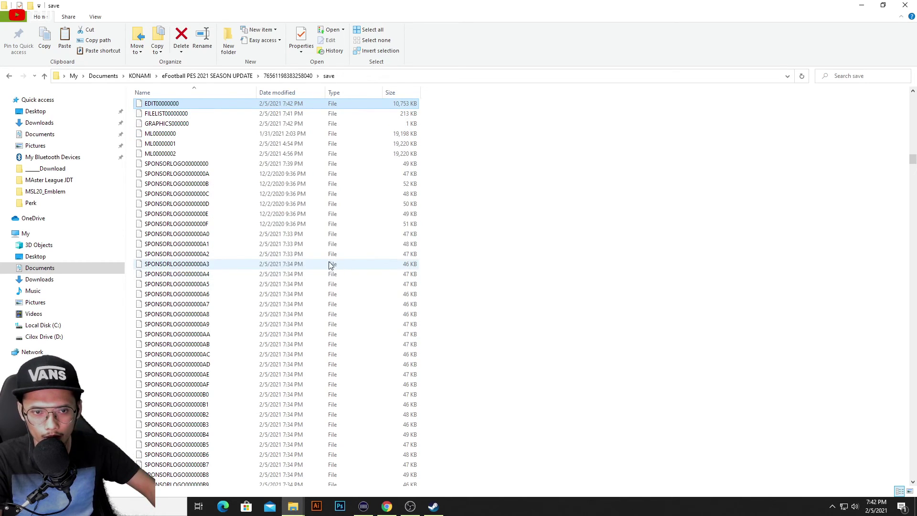
pyautogui.click(11, 77)
pyautogui.click(10, 78)
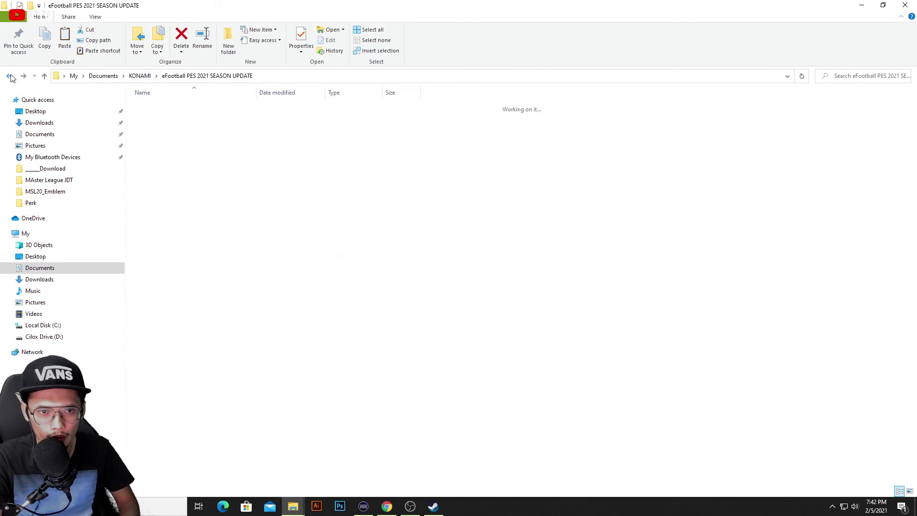
pyautogui.doubleClick(169, 128)
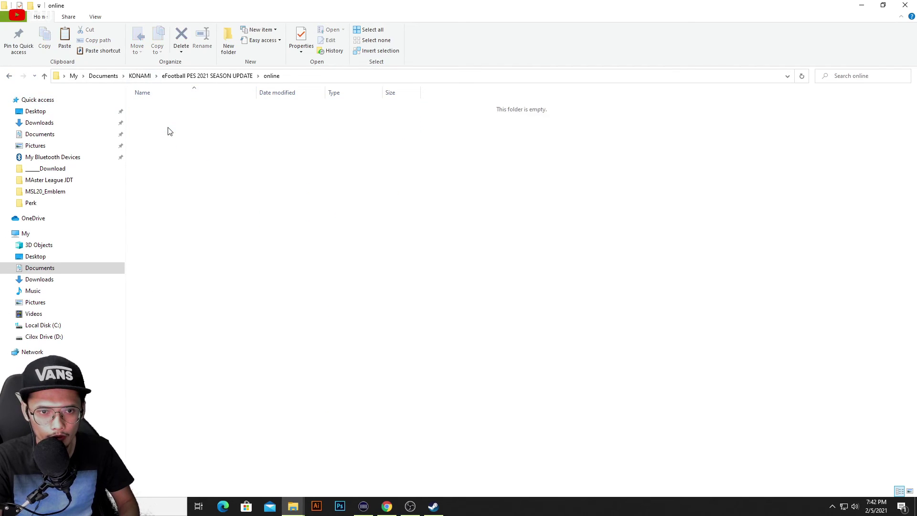
pyautogui.rightClick(222, 149)
pyautogui.click(261, 213)
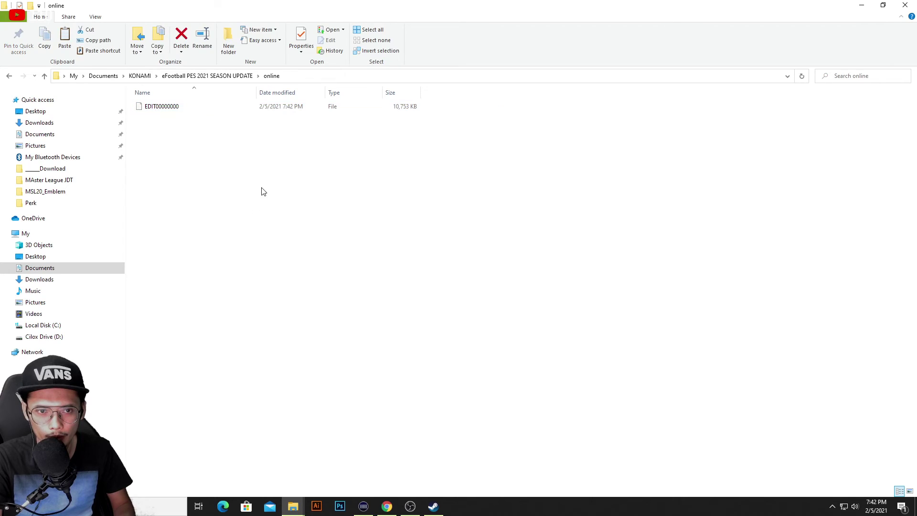
# Copy EDIT00000000 from the offline folder into the numbered profile's save folder, replacing the existing file
pyautogui.click(11, 77)
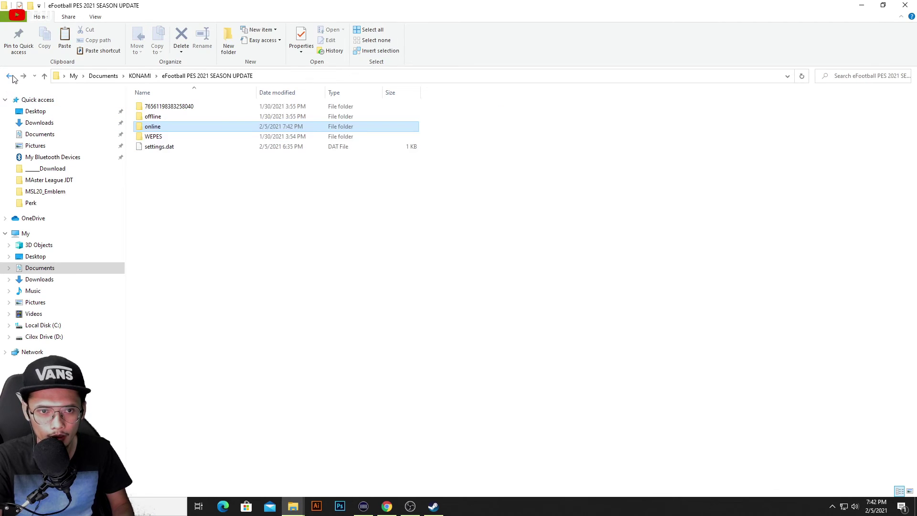
pyautogui.click(176, 117)
pyautogui.doubleClick(176, 117)
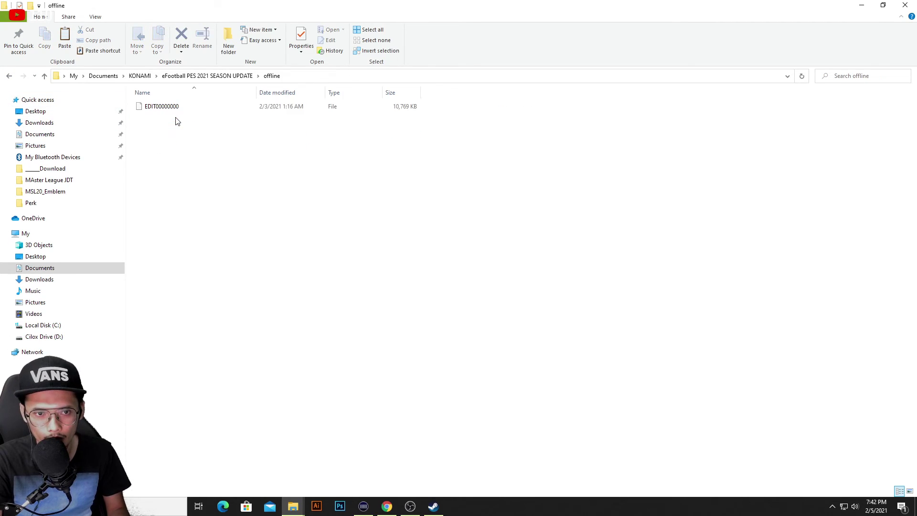
pyautogui.rightClick(186, 108)
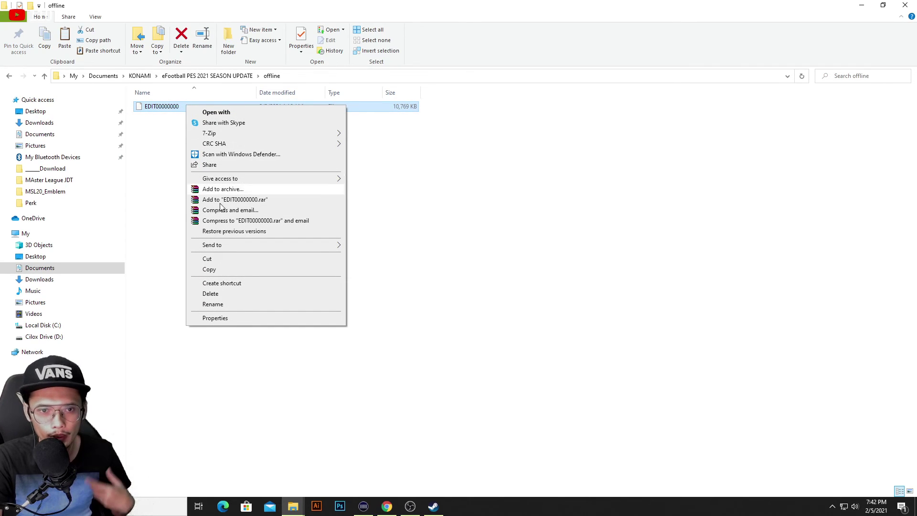
pyautogui.click(236, 270)
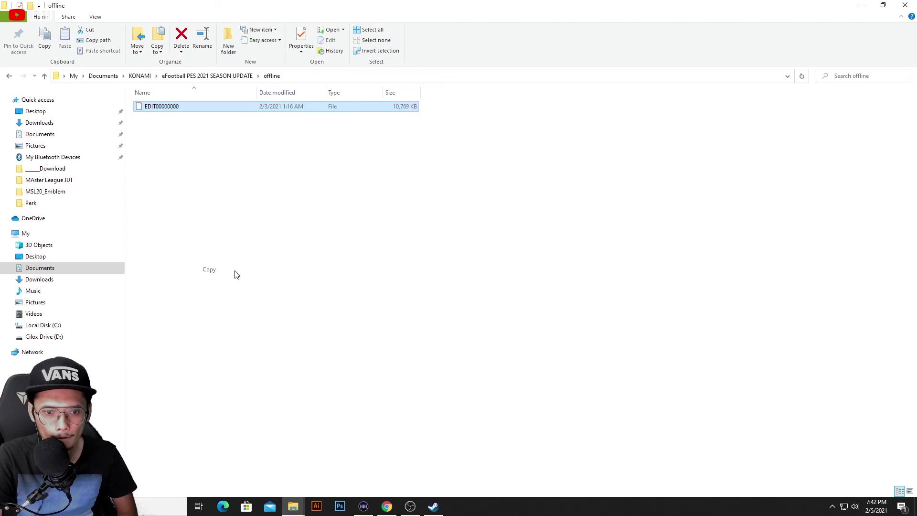
pyautogui.click(11, 77)
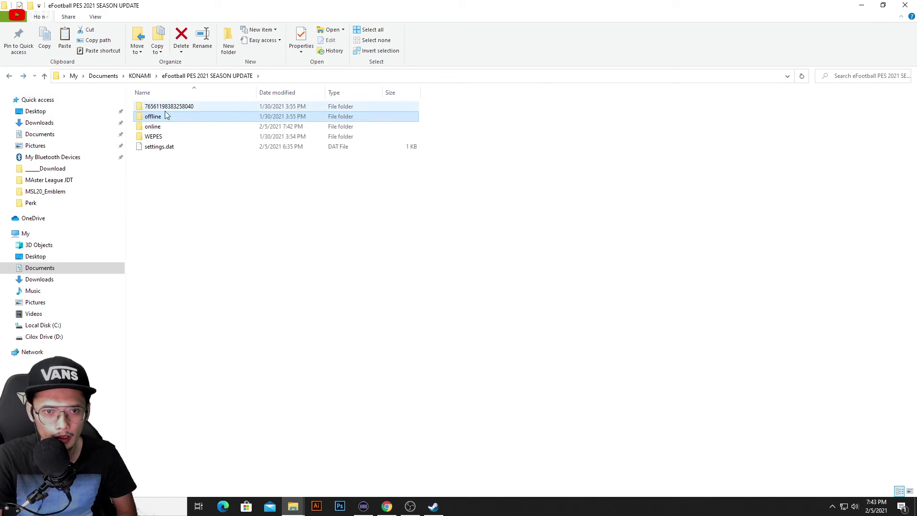
pyautogui.doubleClick(189, 107)
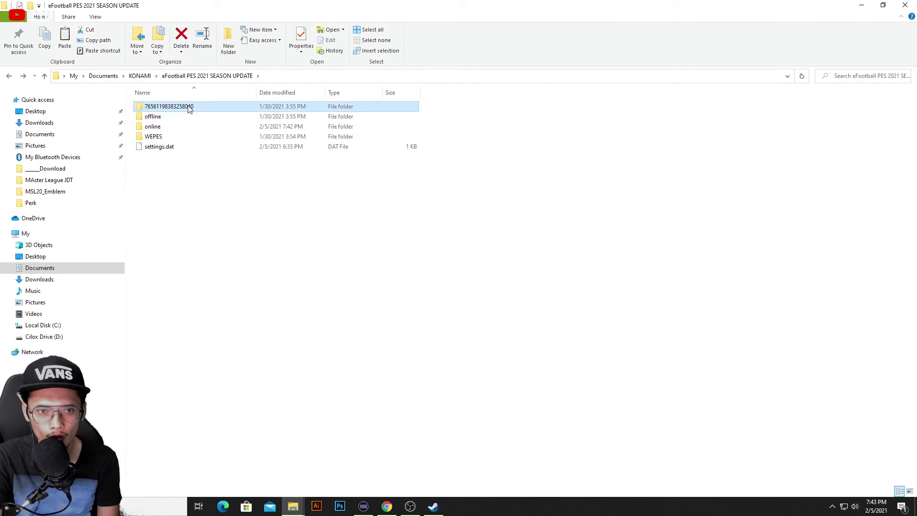
pyautogui.doubleClick(190, 107)
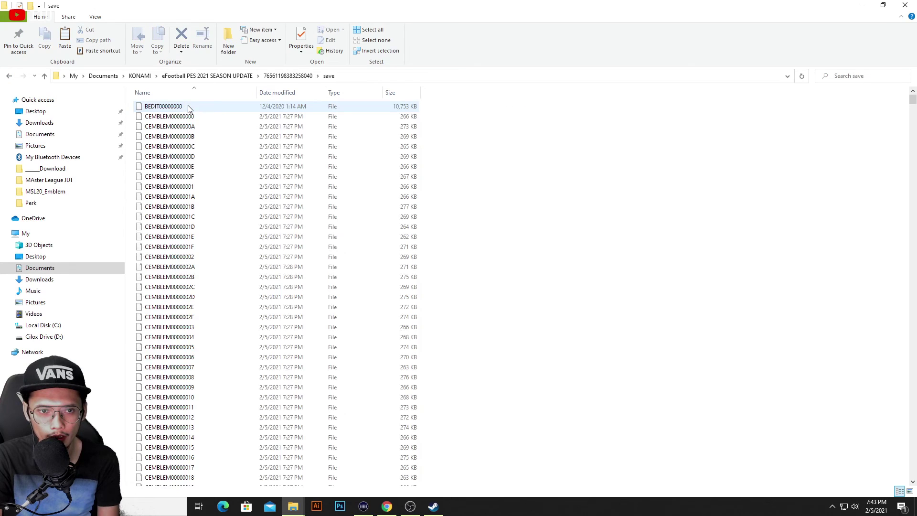
pyautogui.rightClick(539, 165)
pyautogui.click(568, 231)
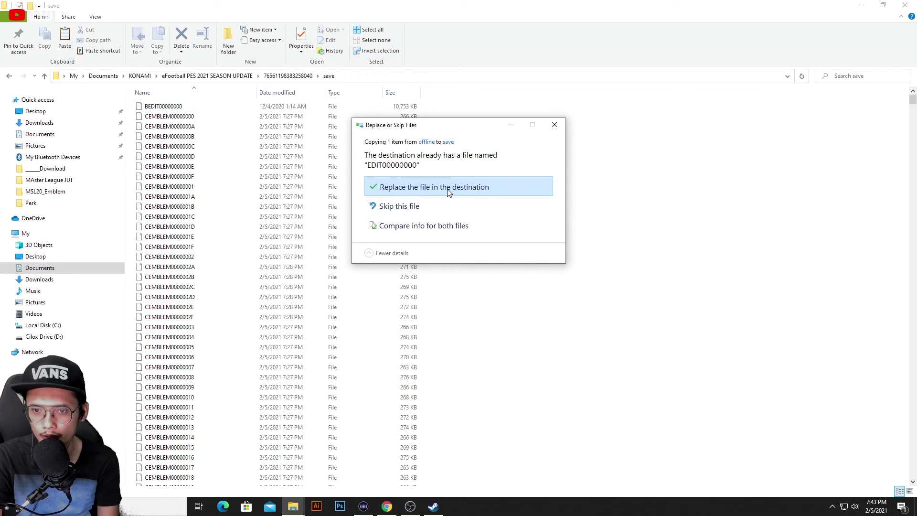
pyautogui.click(448, 188)
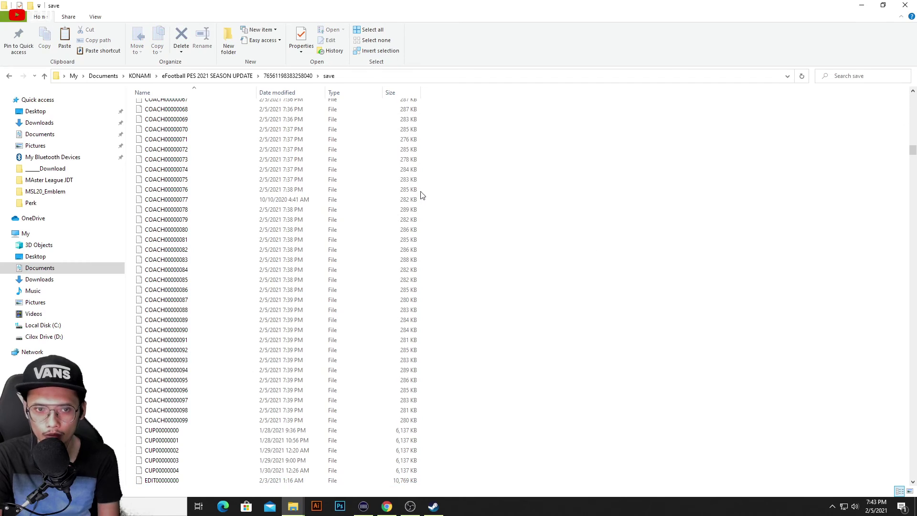
# Return to the eFootball PES 2021 SEASON UPDATE folder and check the contents of its numbered profile folder
pyautogui.click(10, 75)
pyautogui.click(10, 76)
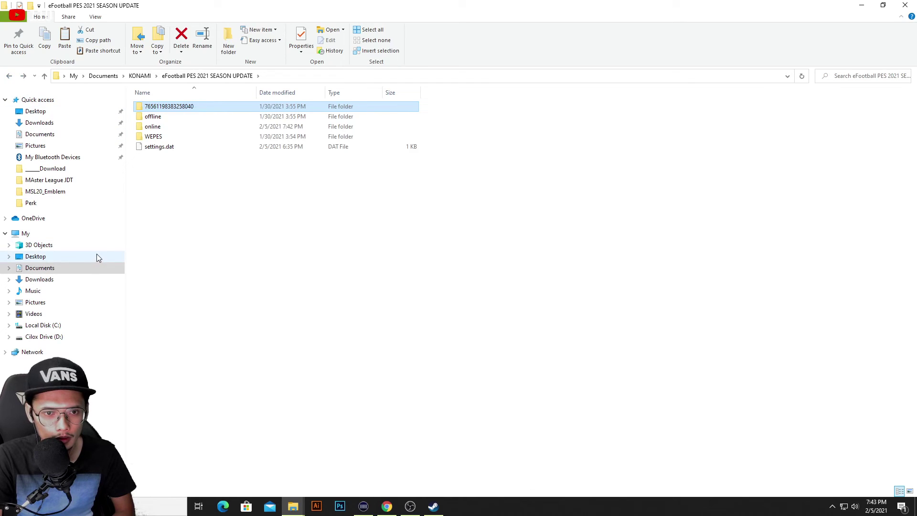
pyautogui.moveTo(220, 110)
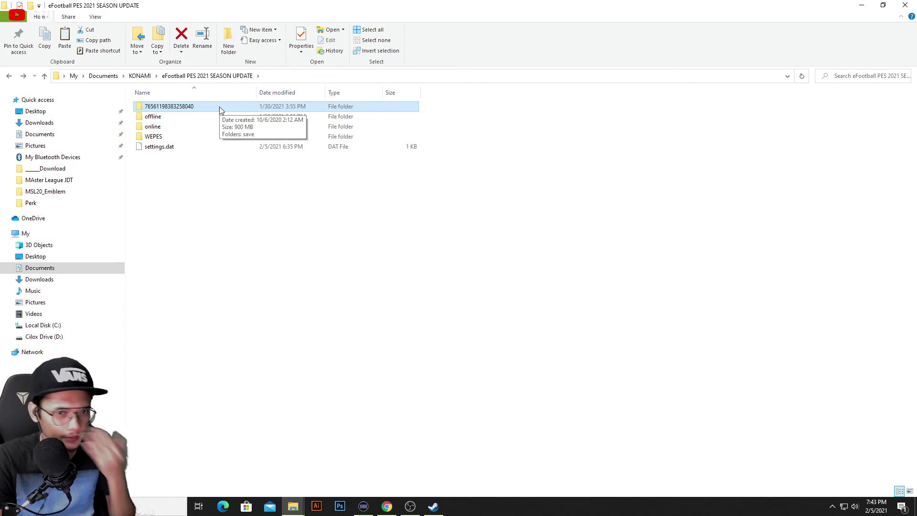
pyautogui.doubleClick(220, 107)
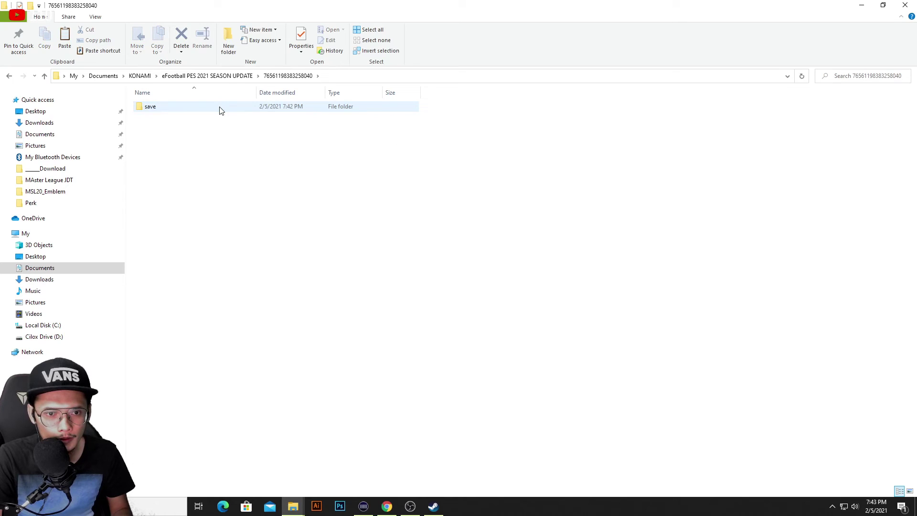
pyautogui.click(9, 76)
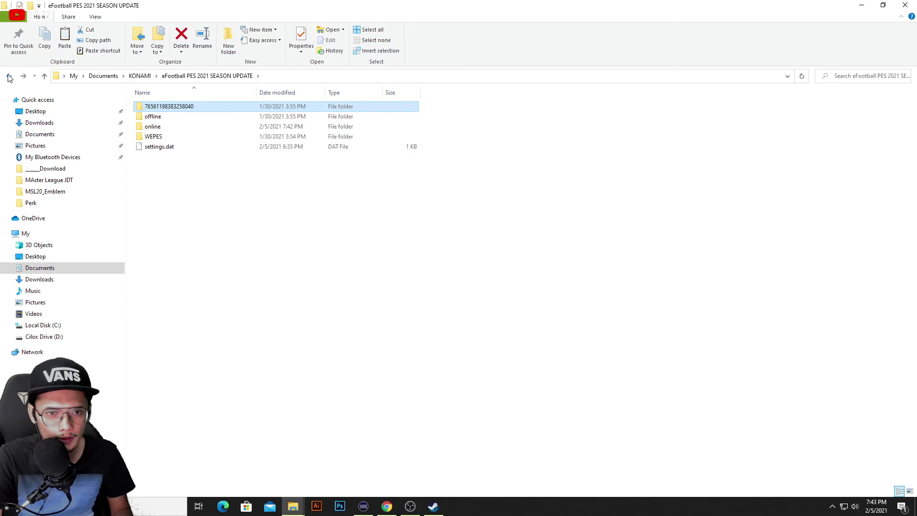
# In a new File Explorer window, open the profile's save folder under D: > _______PATCH PESLOX MO V1 - TUTORIAL > eFootball PES 2021 SEASON UPDATE
pyautogui.press('super')
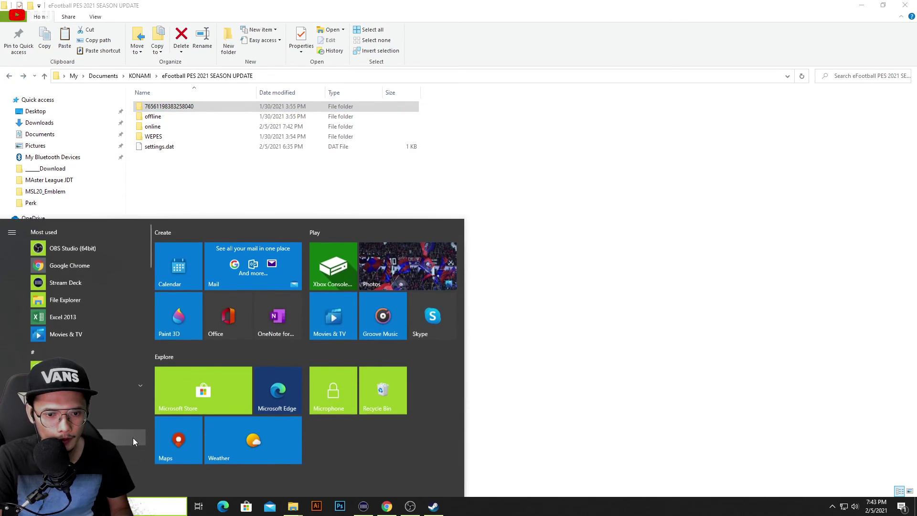
pyautogui.press('super+e')
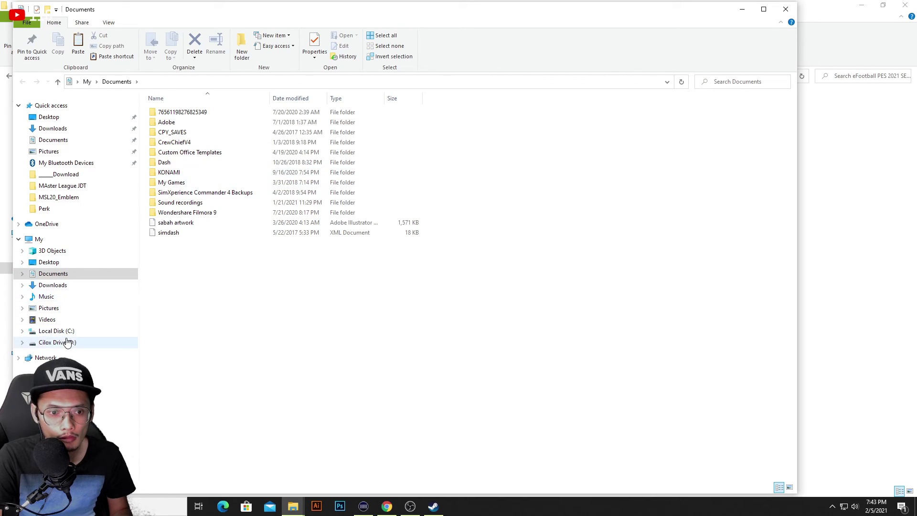
pyautogui.click(52, 342)
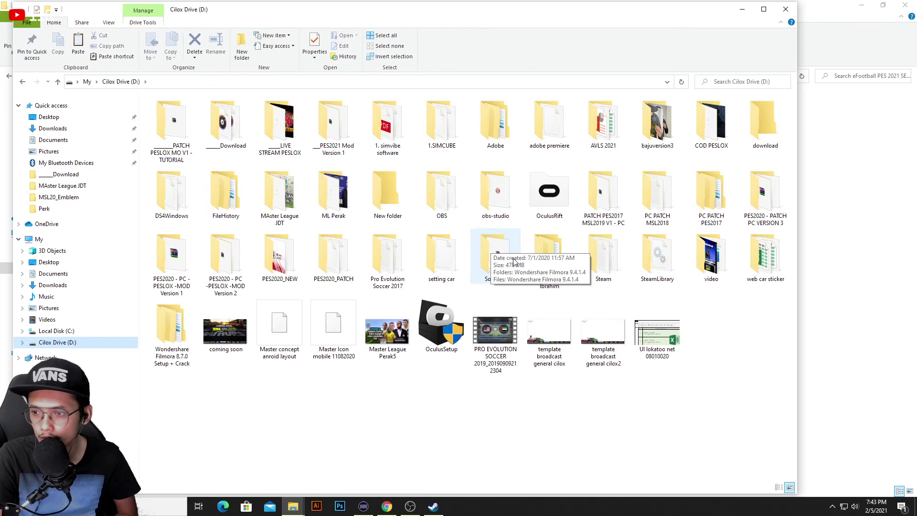
pyautogui.click(185, 140)
pyautogui.doubleClick(185, 140)
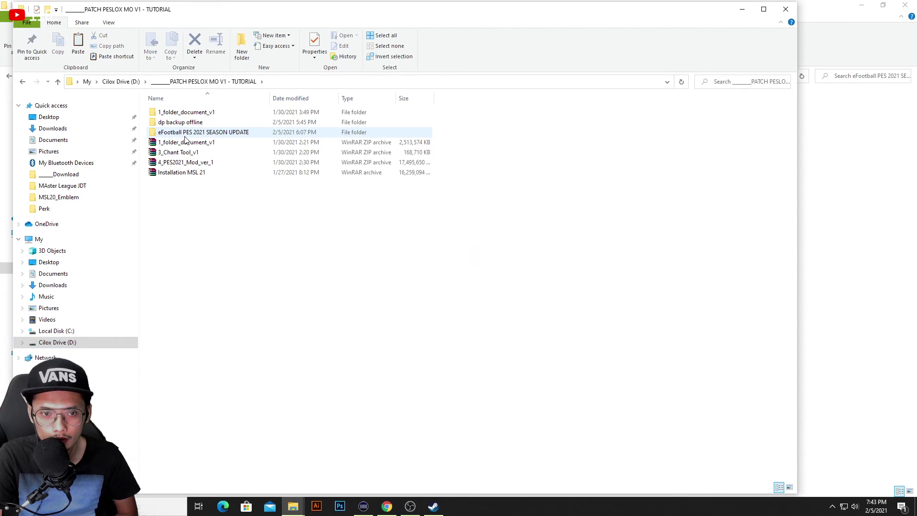
pyautogui.doubleClick(230, 132)
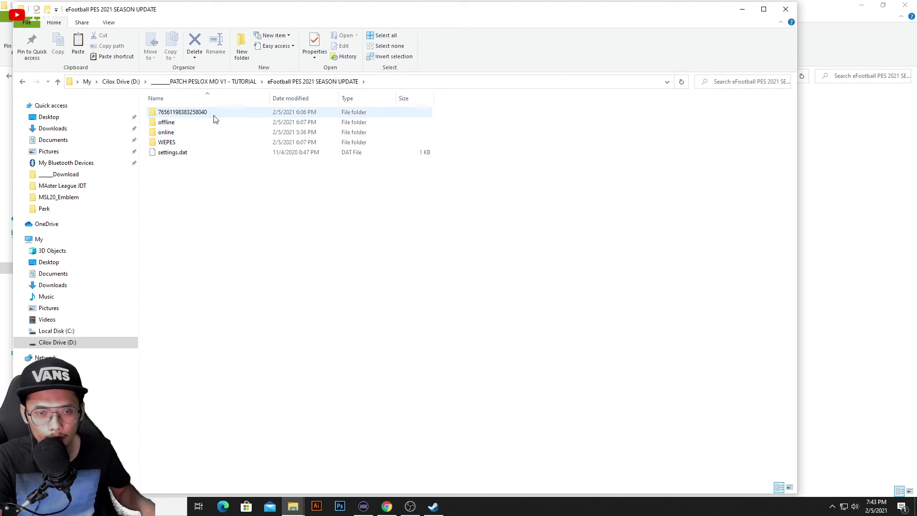
pyautogui.doubleClick(222, 113)
pyautogui.doubleClick(223, 113)
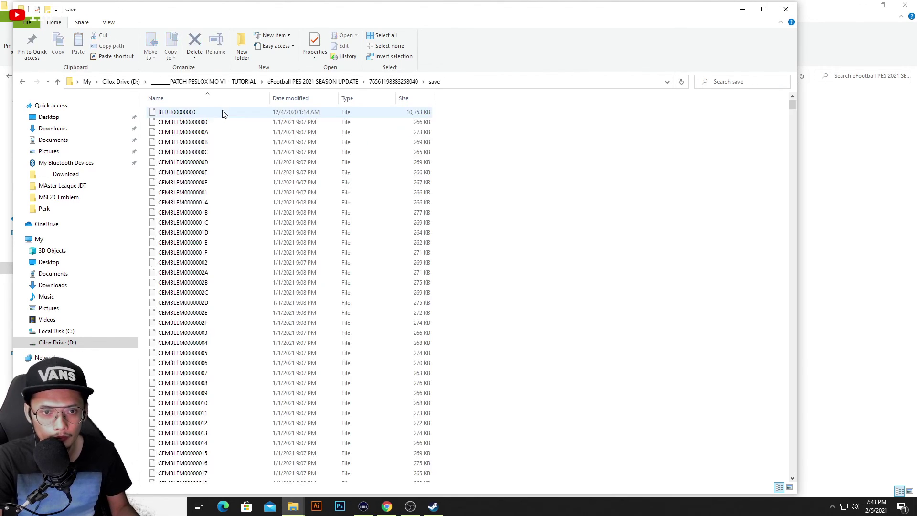
# Locate and select the save files ML00000000, ML00000001 and ML00000002 in the D: drive copy of the save folder
pyautogui.click(205, 165)
pyautogui.press('s')
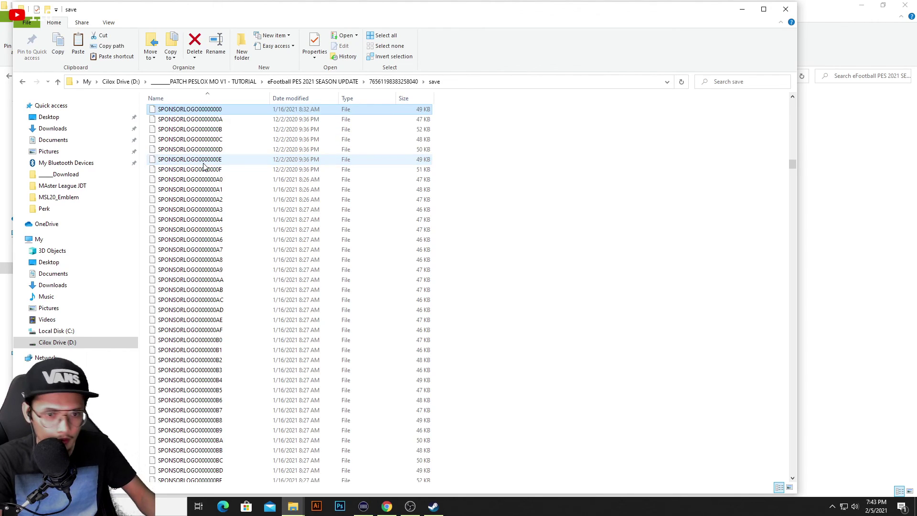
pyautogui.press('Down')
pyautogui.scroll(4, 215, 169)
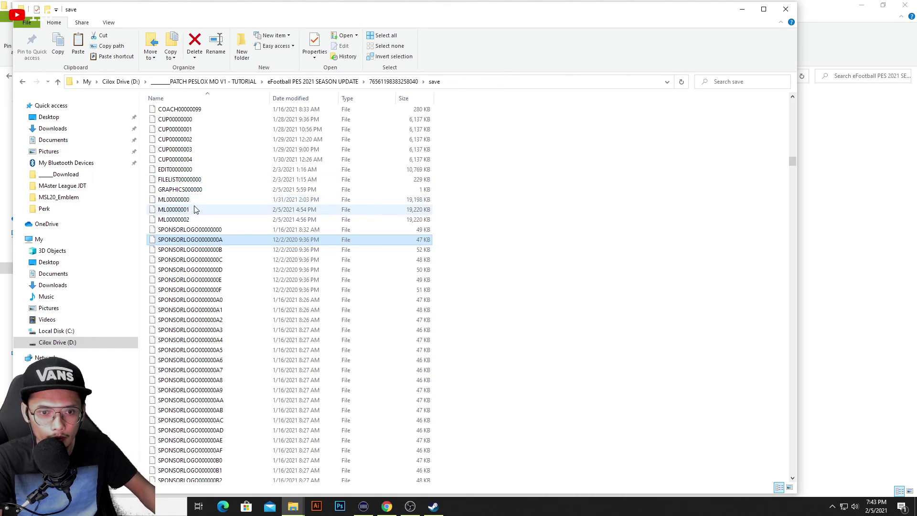
pyautogui.moveTo(196, 205); pyautogui.dragTo(196, 223)
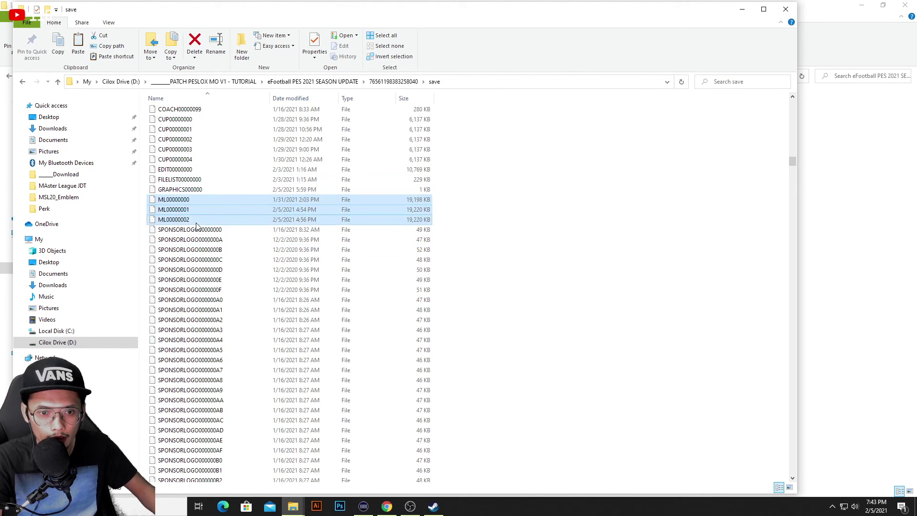
pyautogui.scroll(1, 213, 210)
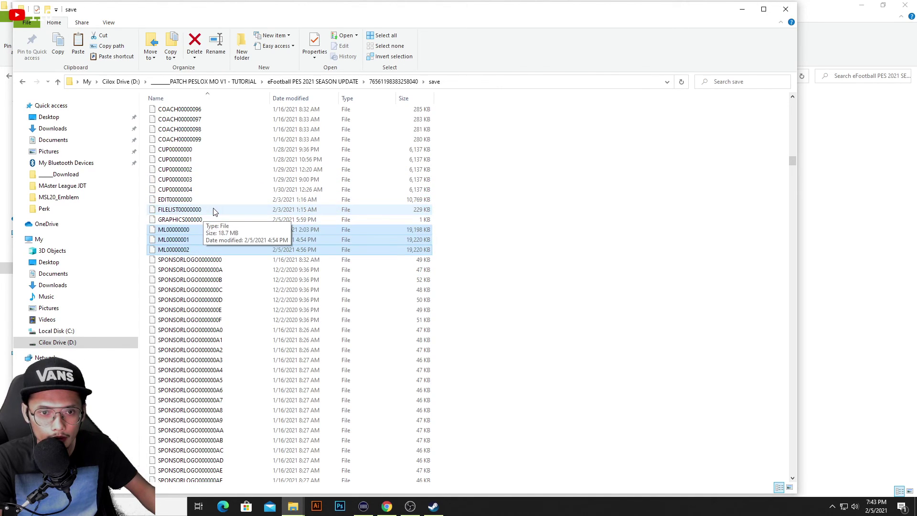
# Add CUP00000000 through CUP00000004 to the selected ML save files in the D: drive save folder and copy them all
pyautogui.keyDown('ctrl'); pyautogui.click(198, 189); pyautogui.keyUp('ctrl')
pyautogui.keyDown('ctrl'); pyautogui.click(198, 180); pyautogui.keyUp('ctrl')
pyautogui.keyDown('ctrl'); pyautogui.click(200, 169); pyautogui.keyUp('ctrl')
pyautogui.keyDown('ctrl'); pyautogui.click(202, 159); pyautogui.keyUp('ctrl')
pyautogui.keyDown('ctrl'); pyautogui.click(205, 149); pyautogui.keyUp('ctrl')
pyautogui.scroll(8, 242, 197)
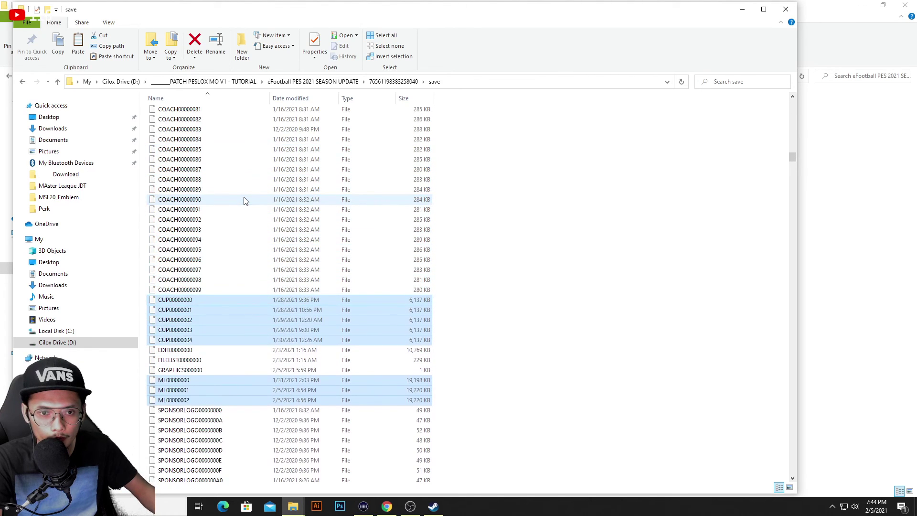
pyautogui.scroll(2, 244, 200)
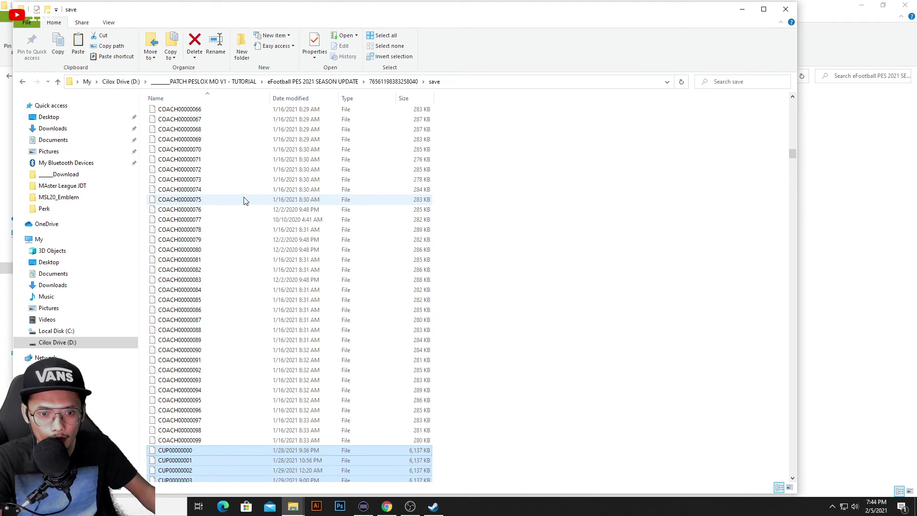
pyautogui.scroll(9, 244, 200)
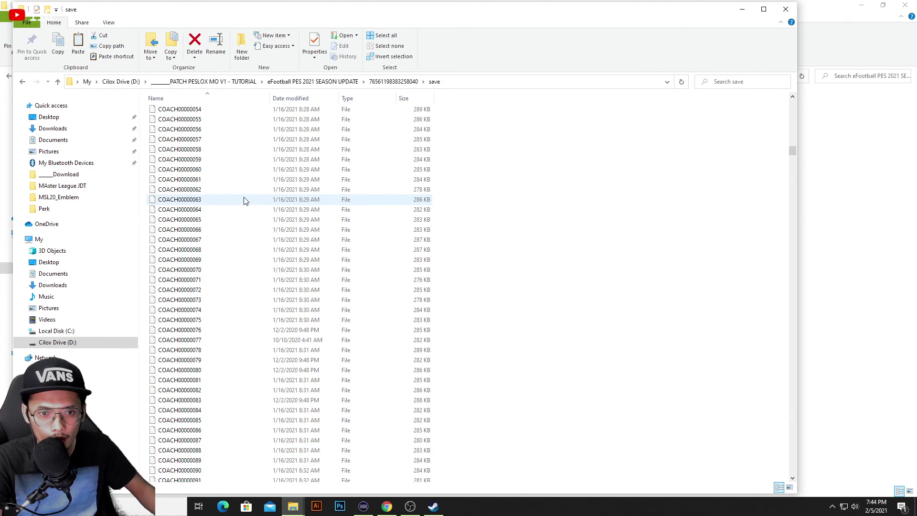
pyautogui.scroll(20, 244, 200)
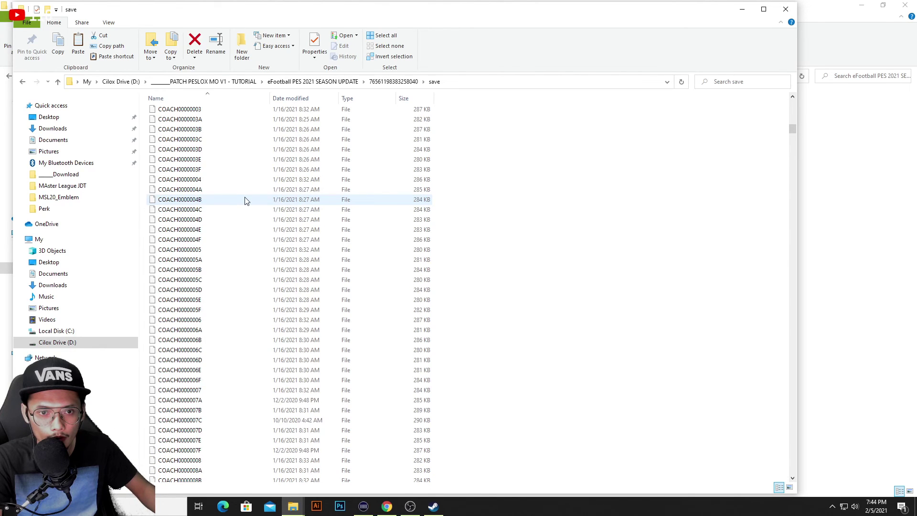
pyautogui.scroll(-8, 245, 201)
pyautogui.moveTo(793, 129); pyautogui.dragTo(790, 160)
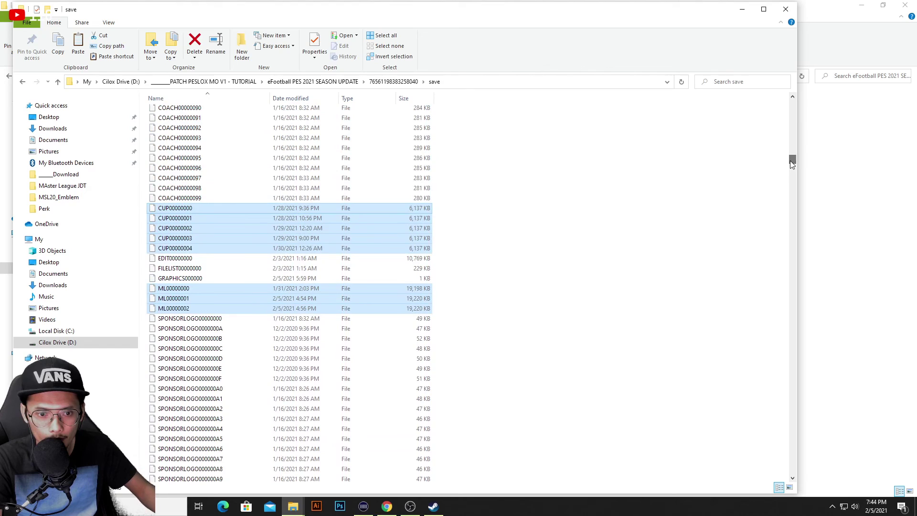
pyautogui.rightClick(250, 220)
pyautogui.click(289, 339)
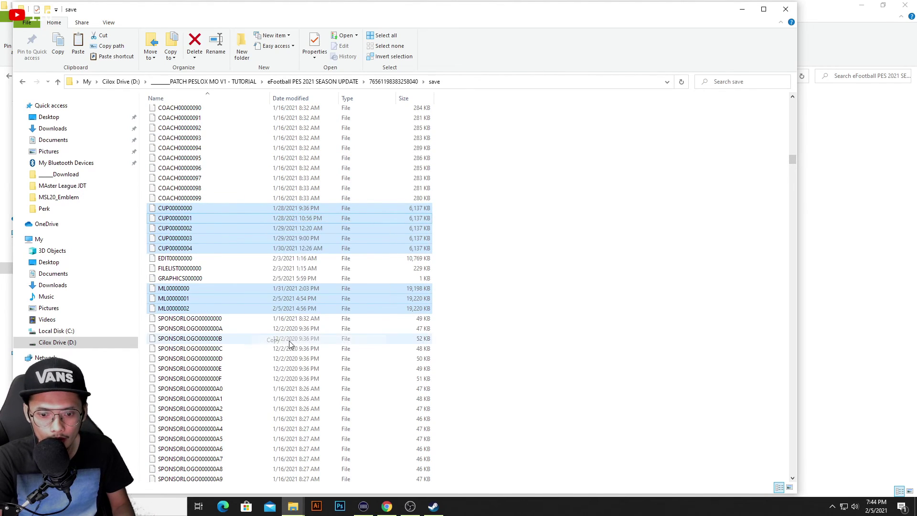
# Paste the copied CUP and ML files into the profile's save folder under Documents > KONAMI > eFootball PES 2021 SEASON UPDATE, replacing the existing files
pyautogui.moveTo(292, 507)
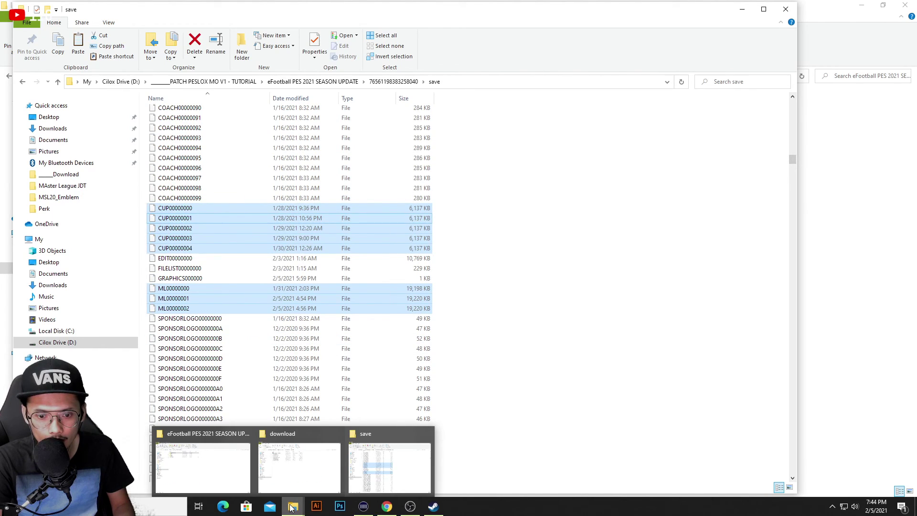
pyautogui.click(279, 478)
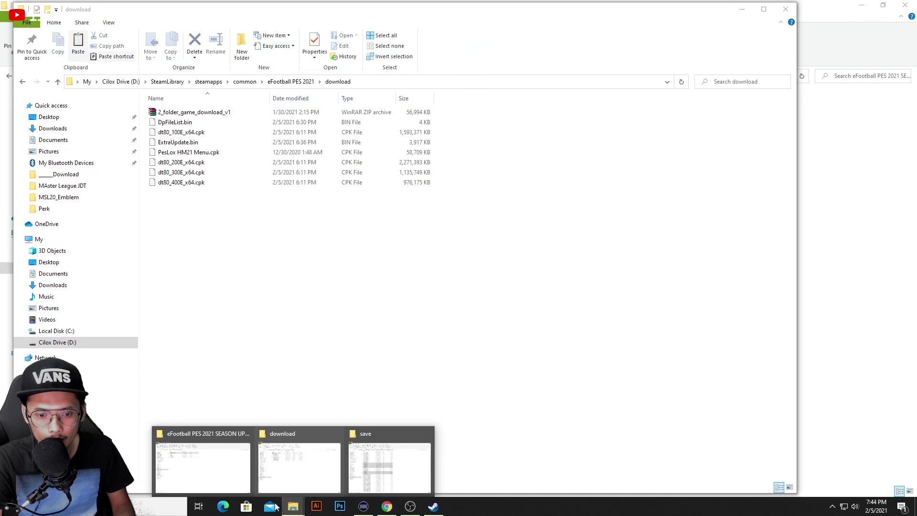
pyautogui.click(227, 488)
pyautogui.click(227, 291)
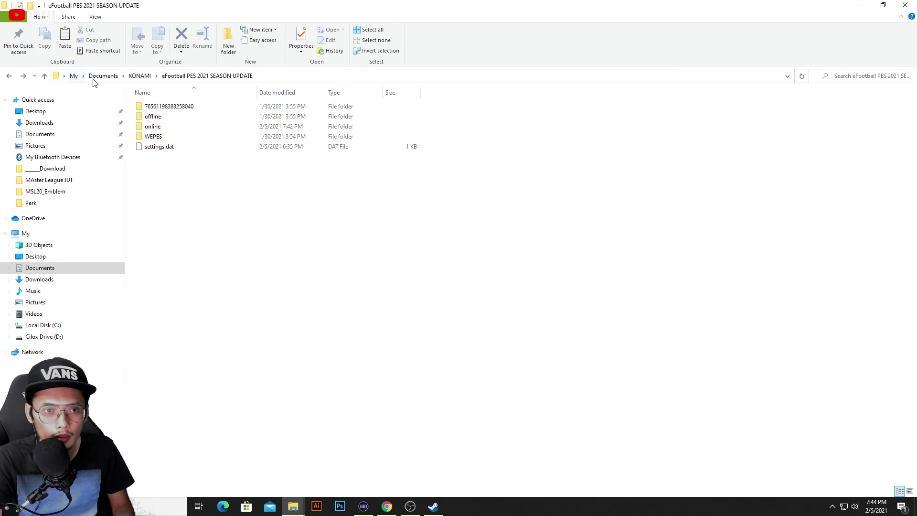
pyautogui.doubleClick(184, 106)
pyautogui.doubleClick(183, 106)
pyautogui.rightClick(637, 180)
pyautogui.click(682, 244)
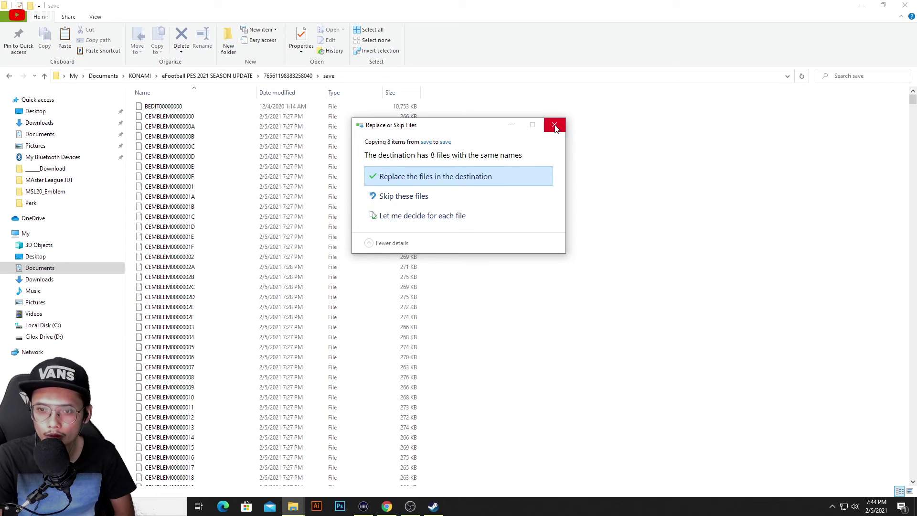
pyautogui.click(475, 177)
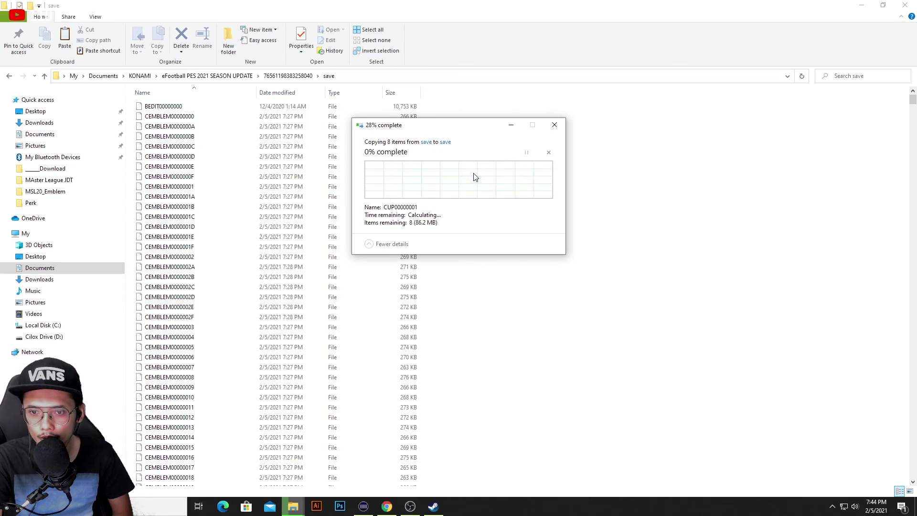
# Open the game's download folder under D: > SteamLibrary > steamapps > common > eFootball PES 2021
pyautogui.click(9, 76)
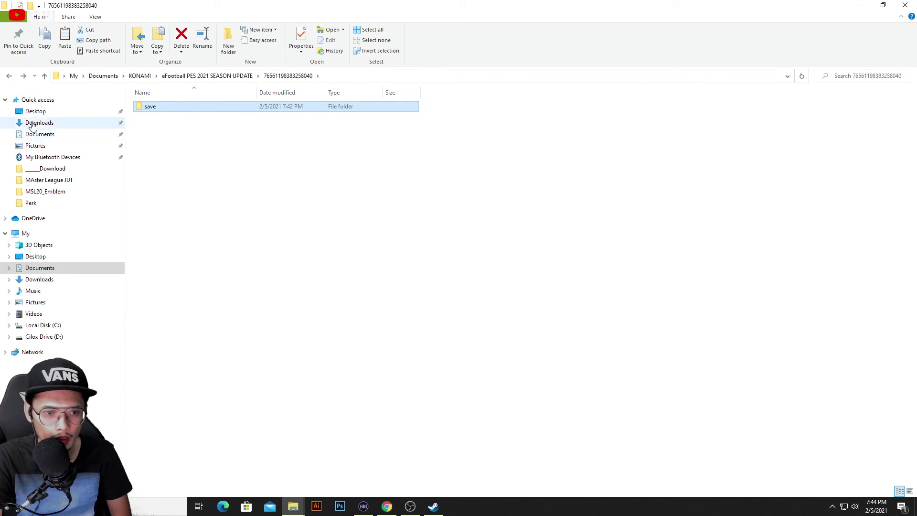
pyautogui.click(44, 336)
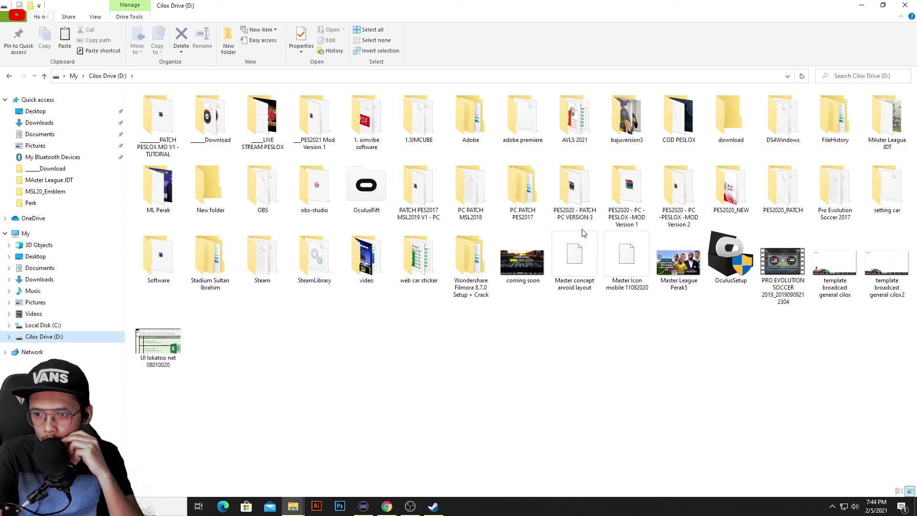
pyautogui.doubleClick(314, 258)
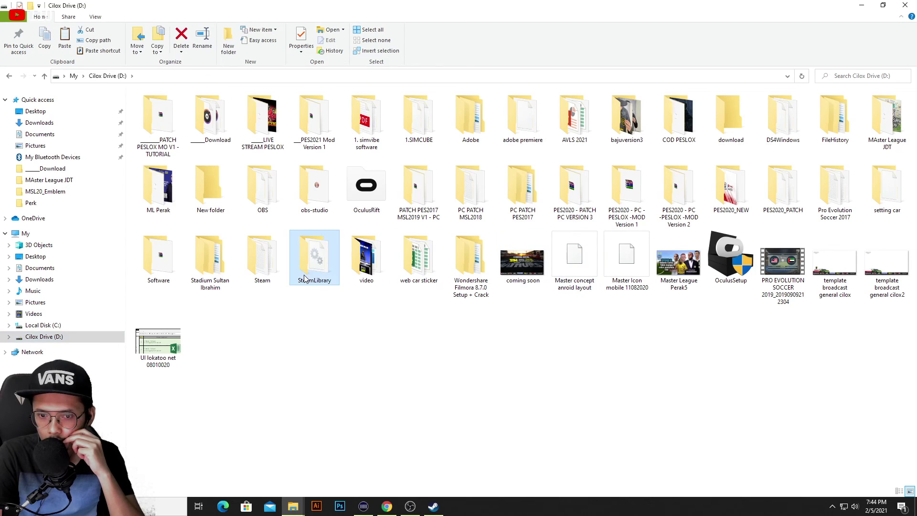
pyautogui.doubleClick(173, 108)
pyautogui.doubleClick(182, 107)
pyautogui.doubleClick(195, 127)
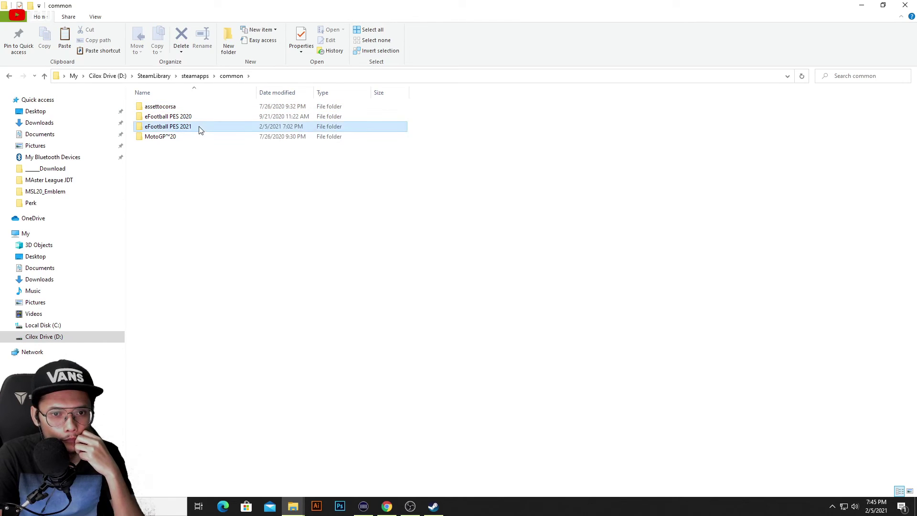
pyautogui.doubleClick(182, 147)
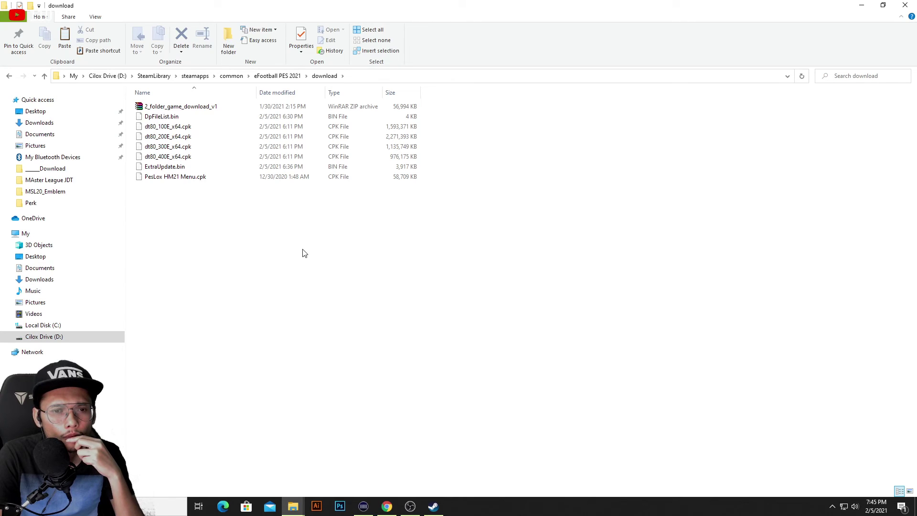
# Create a folder named "dpfile online" in the game's download folder
pyautogui.rightClick(210, 224)
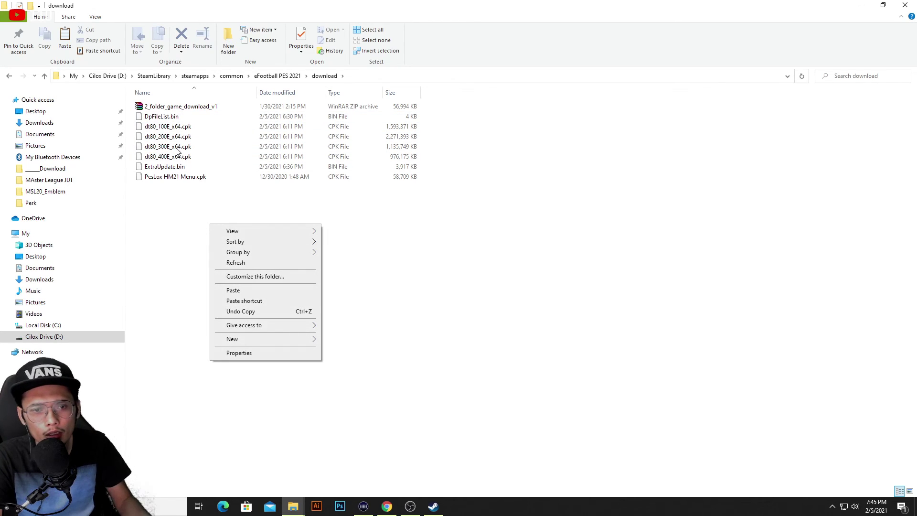
pyautogui.click(184, 119)
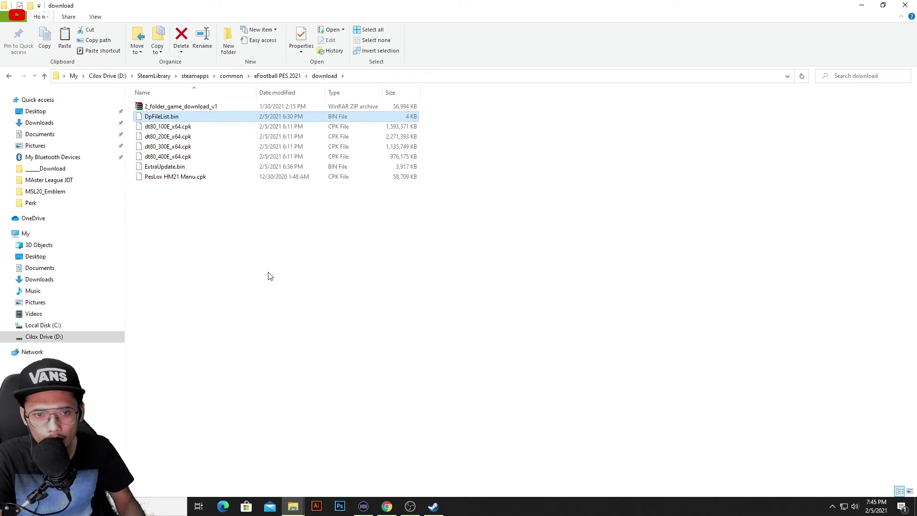
pyautogui.rightClick(265, 239)
pyautogui.click(390, 356)
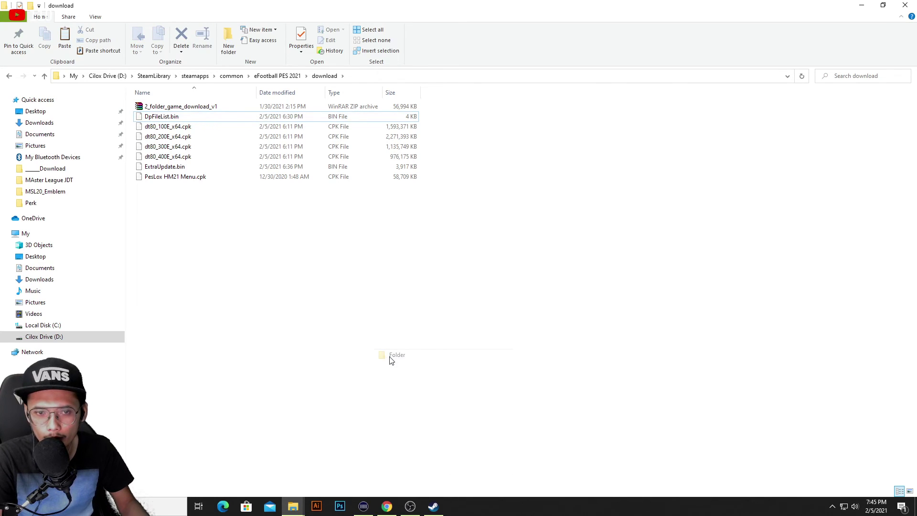
pyautogui.write('dp')
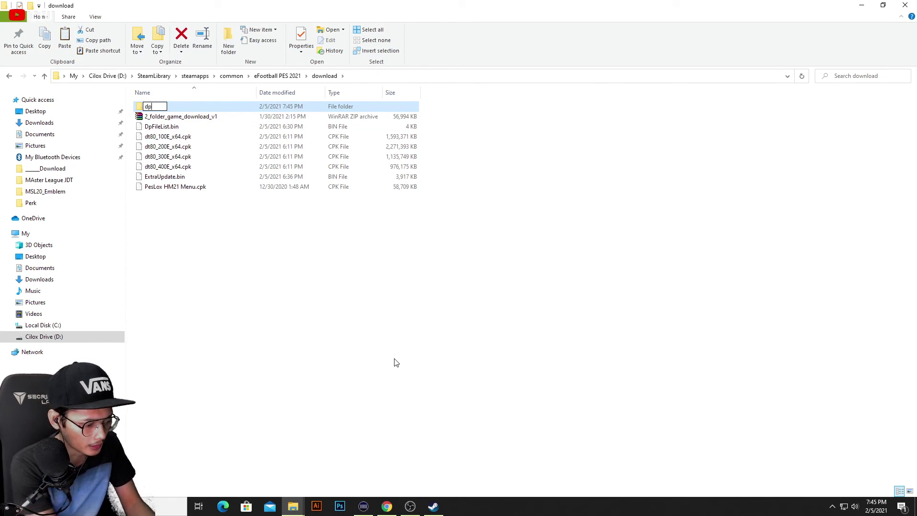
pyautogui.write('file online')
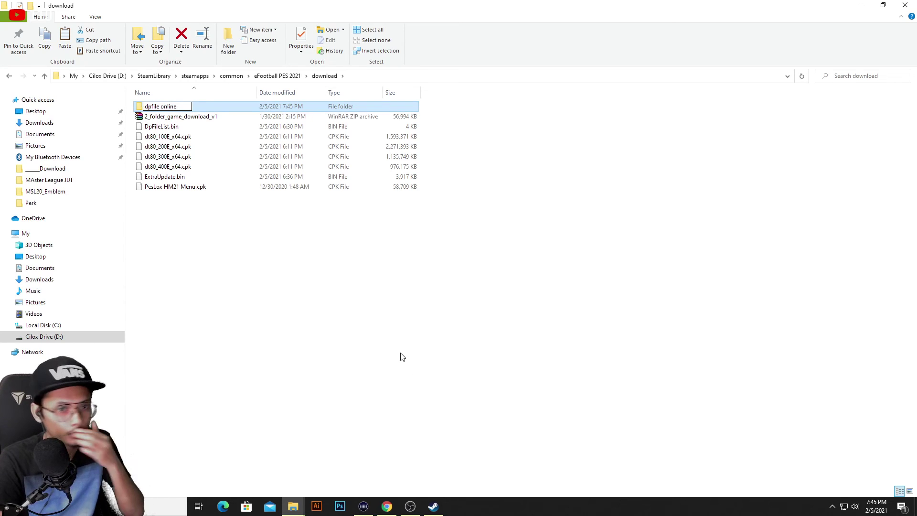
pyautogui.click(240, 263)
# Copy DpFileList.bin into the dpfile online folder, check that folder, and return to the download folder
pyautogui.rightClick(193, 128)
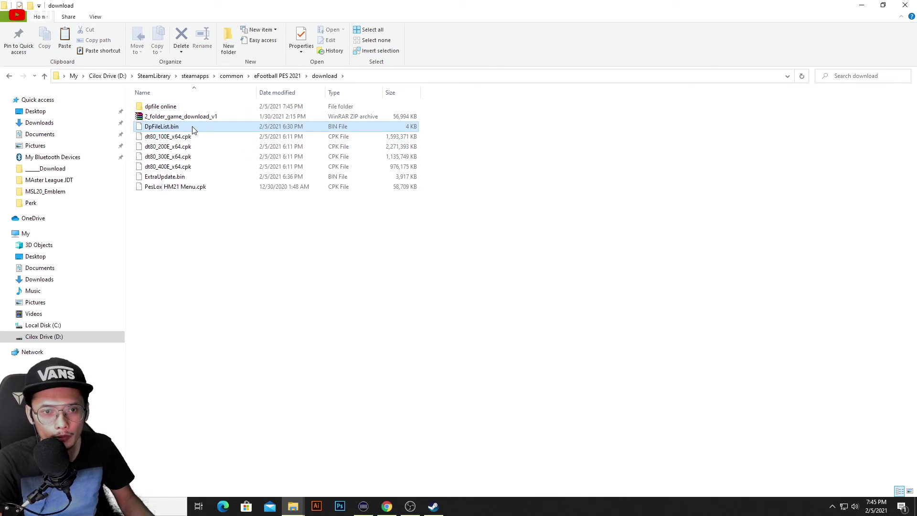
pyautogui.click(231, 276)
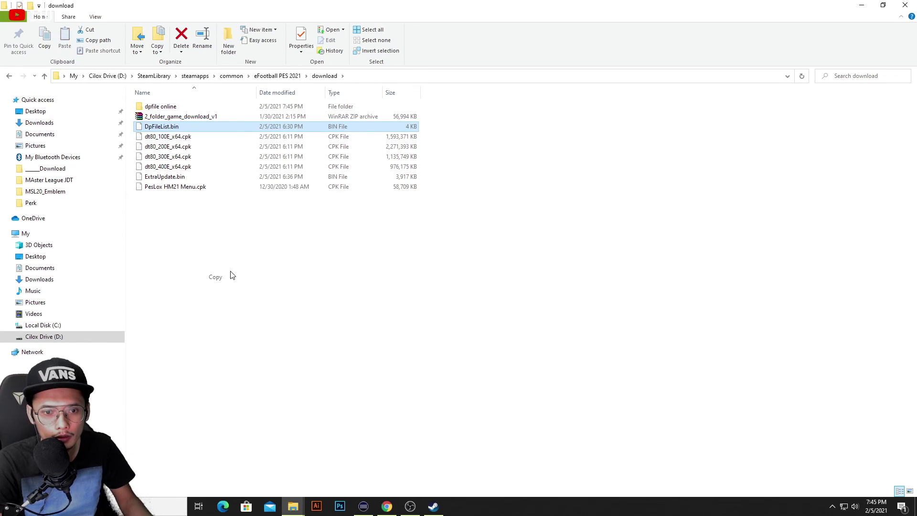
pyautogui.doubleClick(168, 107)
pyautogui.rightClick(214, 155)
pyautogui.click(237, 220)
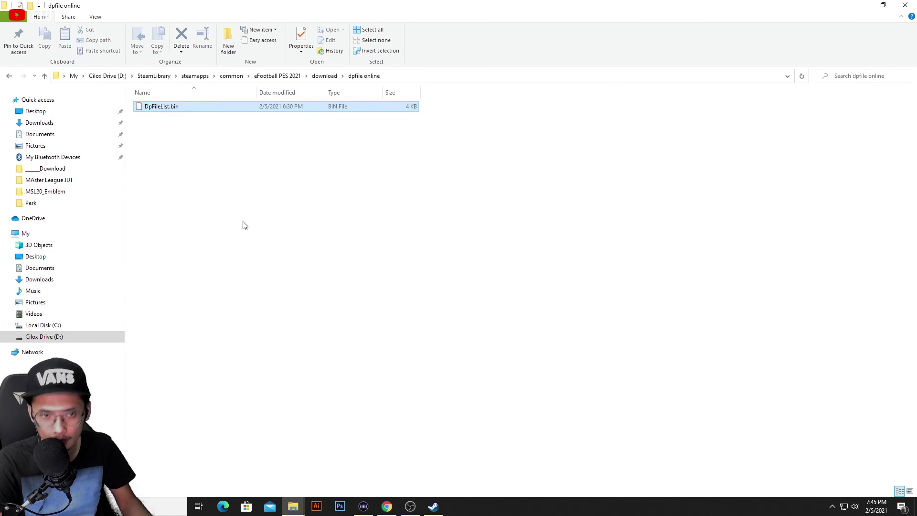
pyautogui.click(9, 76)
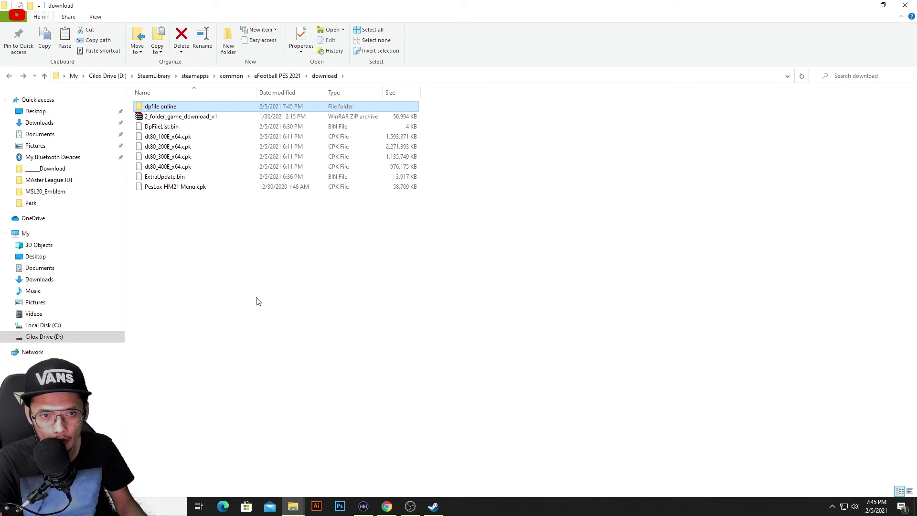
pyautogui.rightClick(259, 254)
pyautogui.click(167, 110)
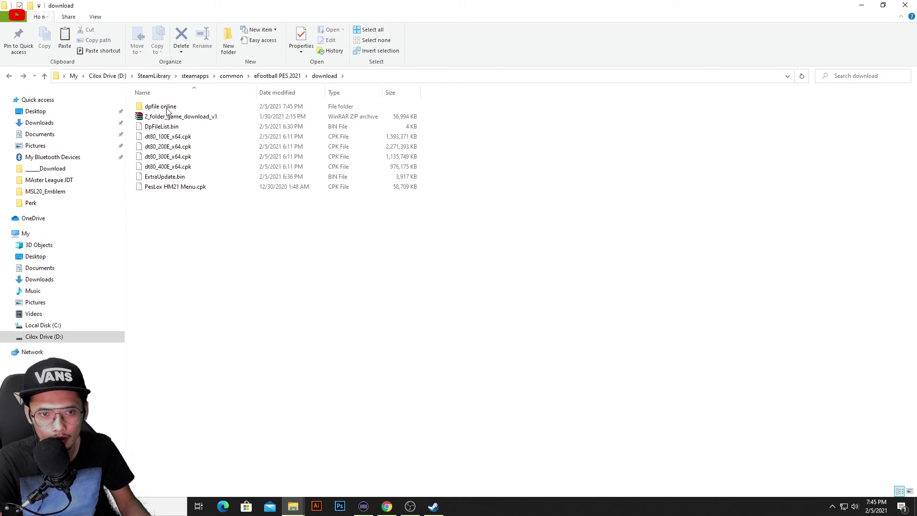
pyautogui.doubleClick(168, 107)
pyautogui.click(9, 76)
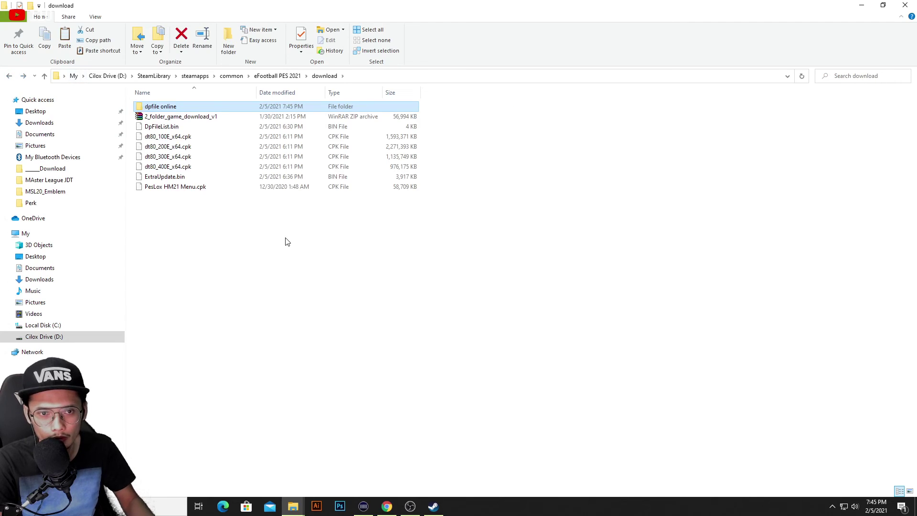
# Create a second folder named "dpfile mod version" in the game's download folder
pyautogui.rightClick(286, 241)
pyautogui.moveTo(335, 354)
pyautogui.click(420, 354)
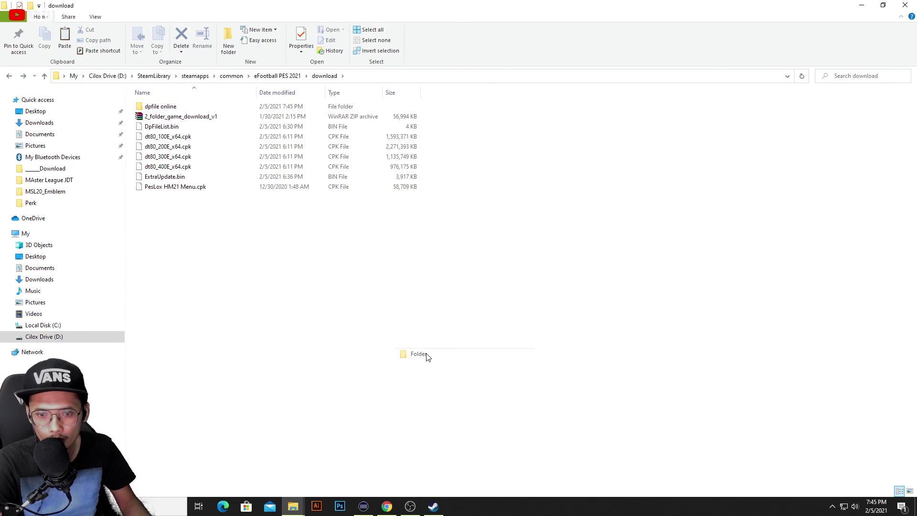
pyautogui.write('dp')
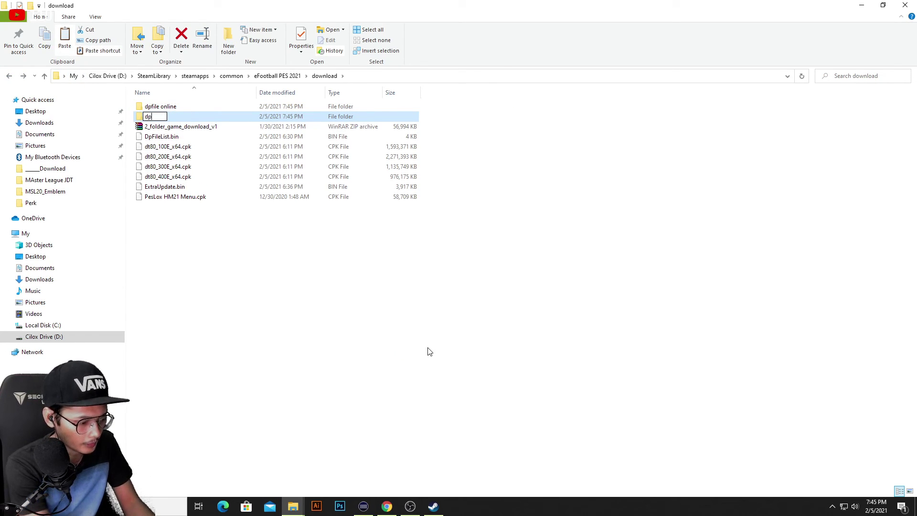
pyautogui.write('file')
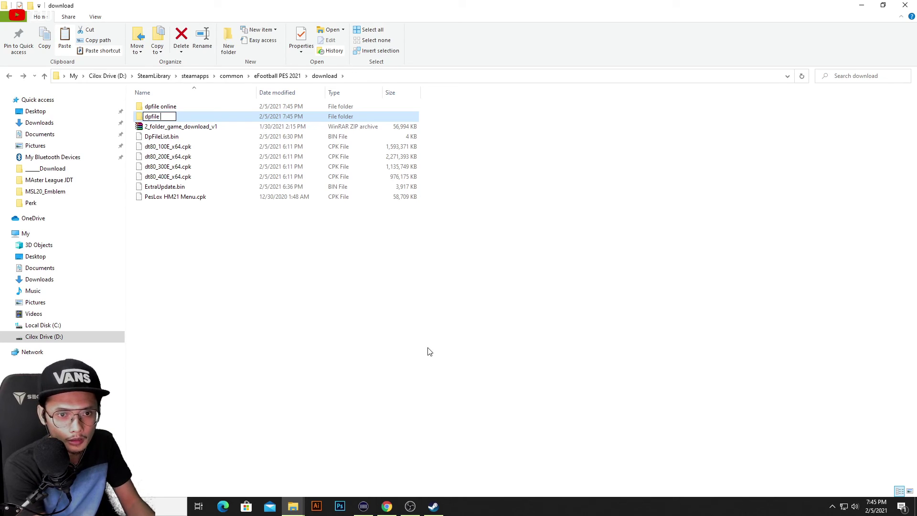
pyautogui.write(' mod')
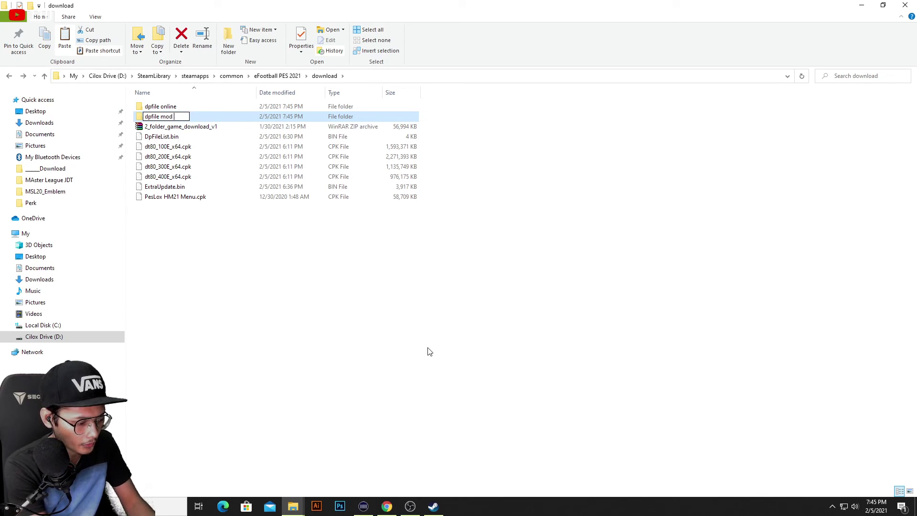
pyautogui.write(' version')
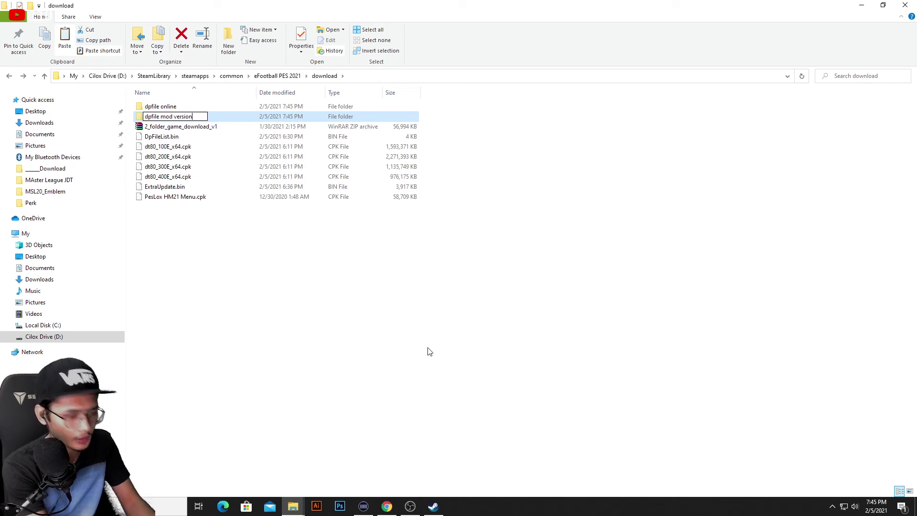
pyautogui.click(368, 356)
# Copy DpFileList.bin from the dp backup offline folder inside the PATCH PESLOX MO V1 - TUTORIAL folder on drive D
pyautogui.moveTo(293, 506)
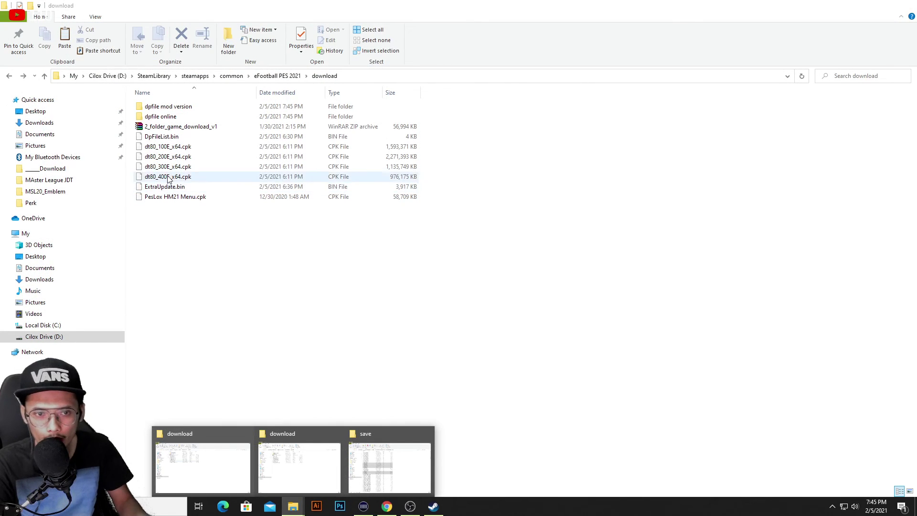
pyautogui.click(195, 128)
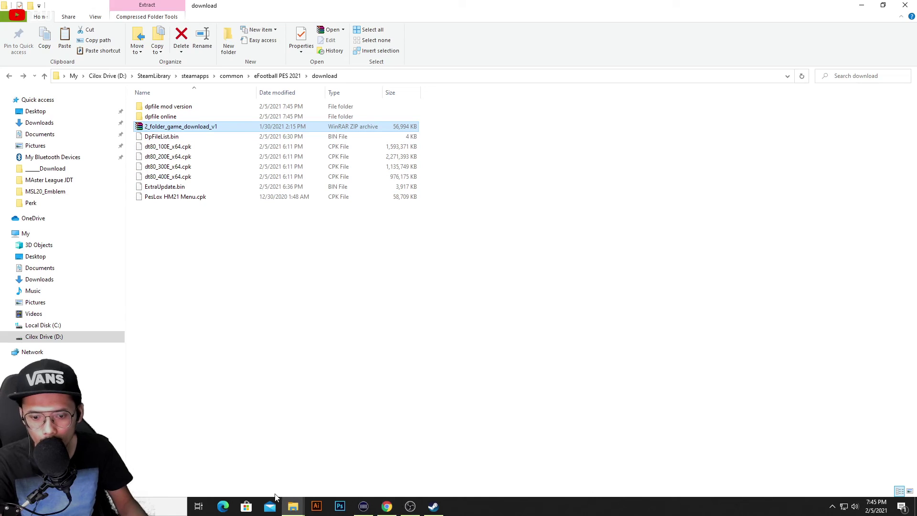
pyautogui.click(292, 506)
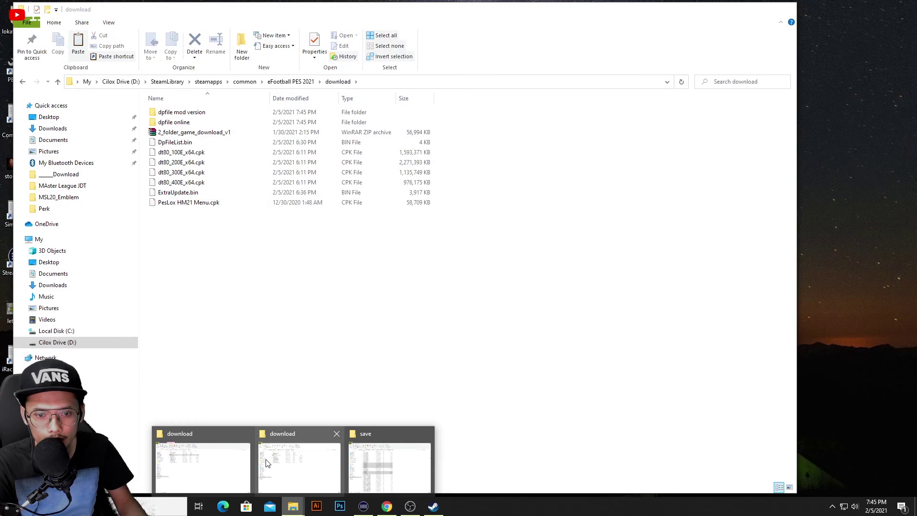
pyautogui.click(241, 464)
pyautogui.click(57, 342)
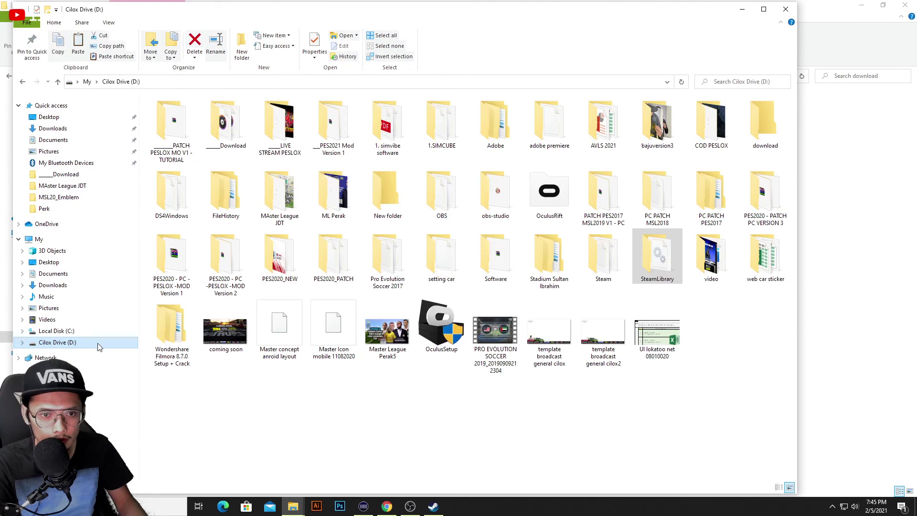
pyautogui.doubleClick(180, 143)
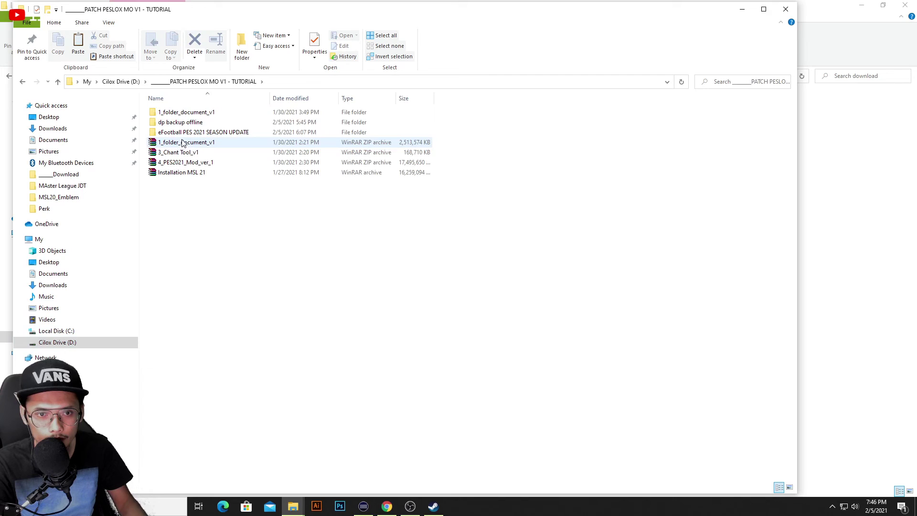
pyautogui.doubleClick(190, 123)
pyautogui.click(193, 114)
pyautogui.rightClick(192, 116)
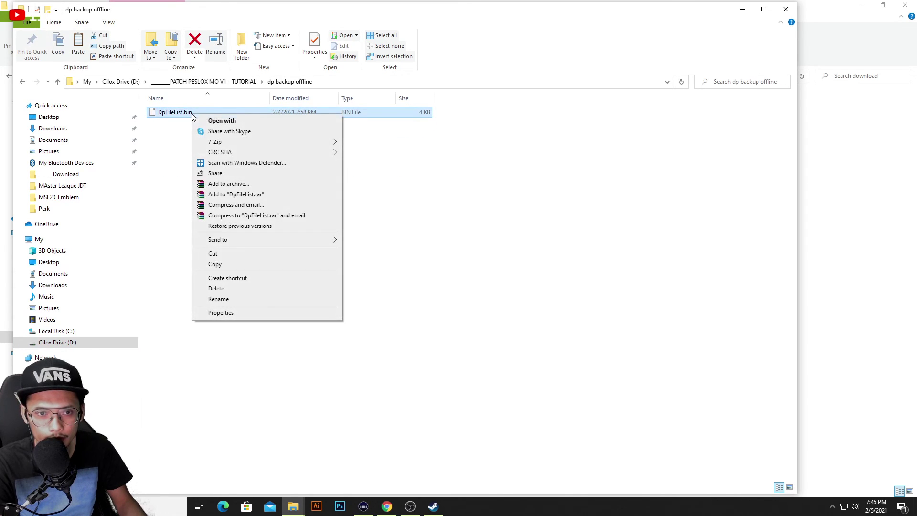
pyautogui.click(221, 264)
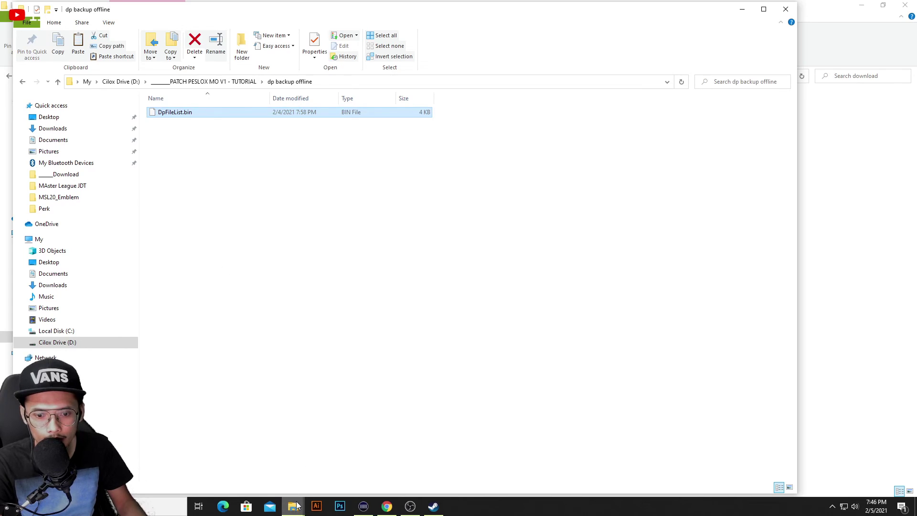
# Paste DpFileList.bin into the game's dpfile mod version folder and return to the download folder
pyautogui.moveTo(294, 506)
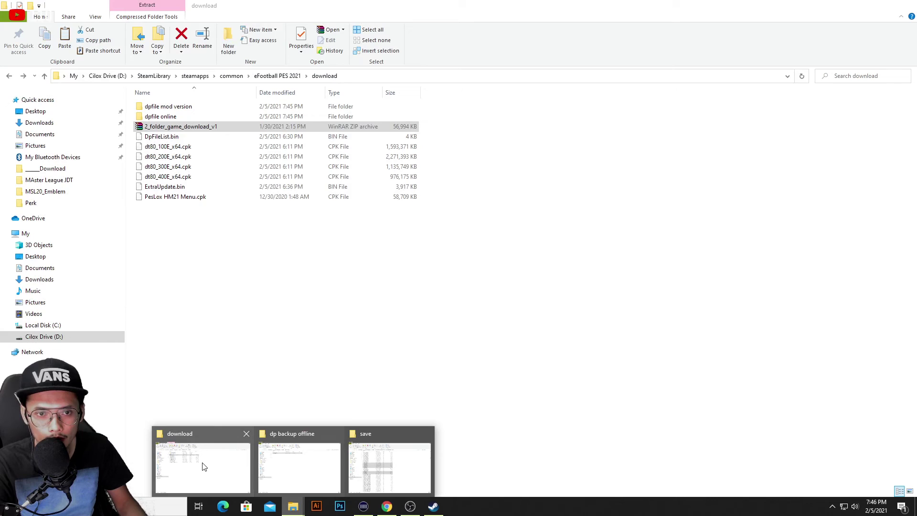
pyautogui.click(202, 464)
pyautogui.click(252, 311)
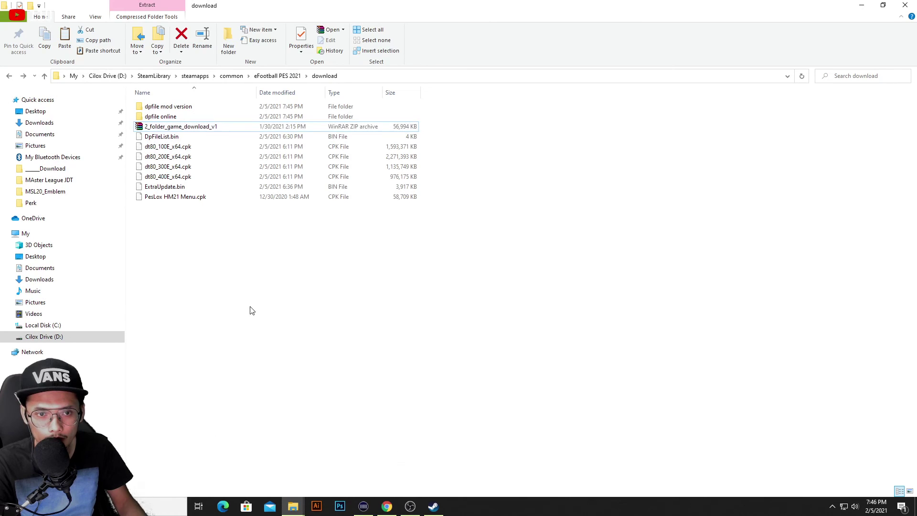
pyautogui.doubleClick(213, 107)
pyautogui.rightClick(242, 150)
pyautogui.click(293, 215)
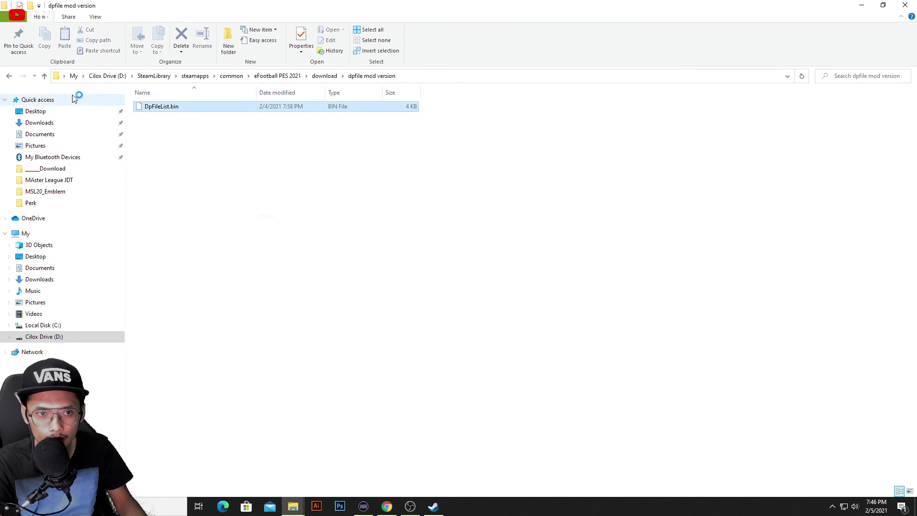
pyautogui.click(9, 75)
# Replace DpFileList.bin in the game's download folder with the copied offline version, and go back to the eFootball PES 2021 folder
pyautogui.rightClick(264, 245)
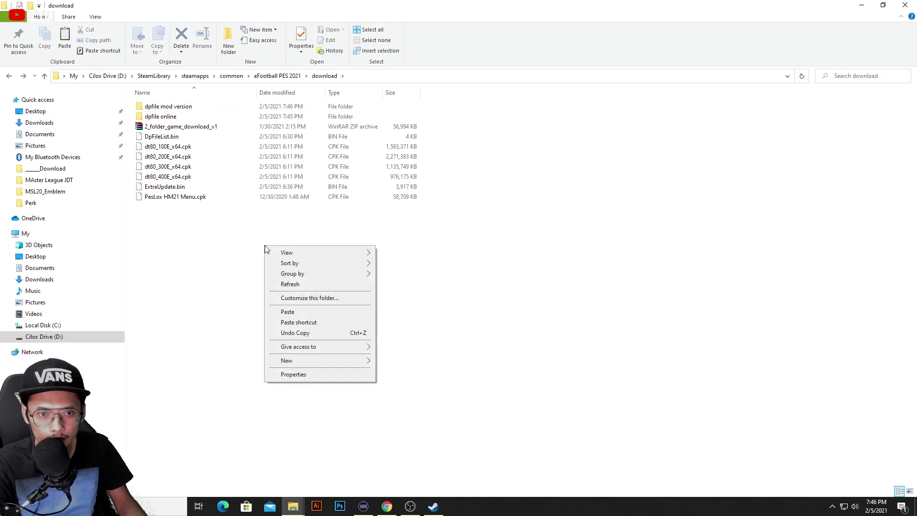
pyautogui.click(314, 313)
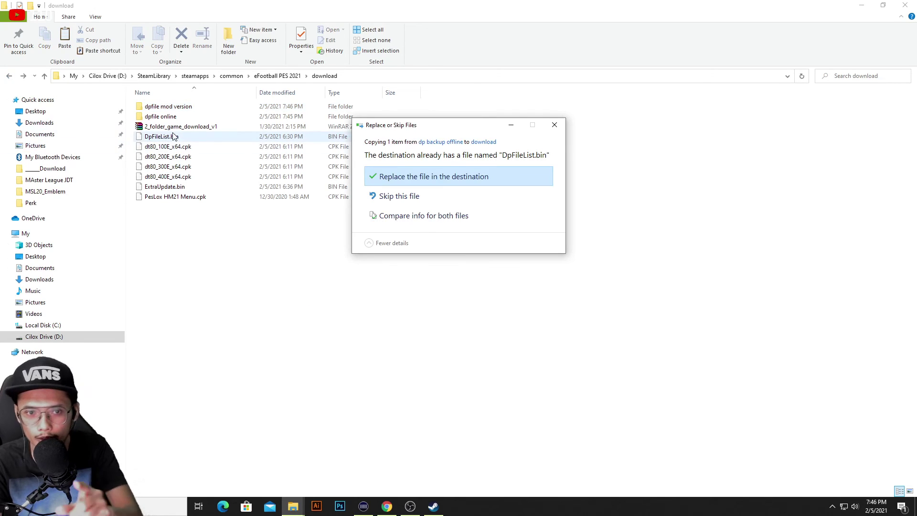
pyautogui.click(426, 177)
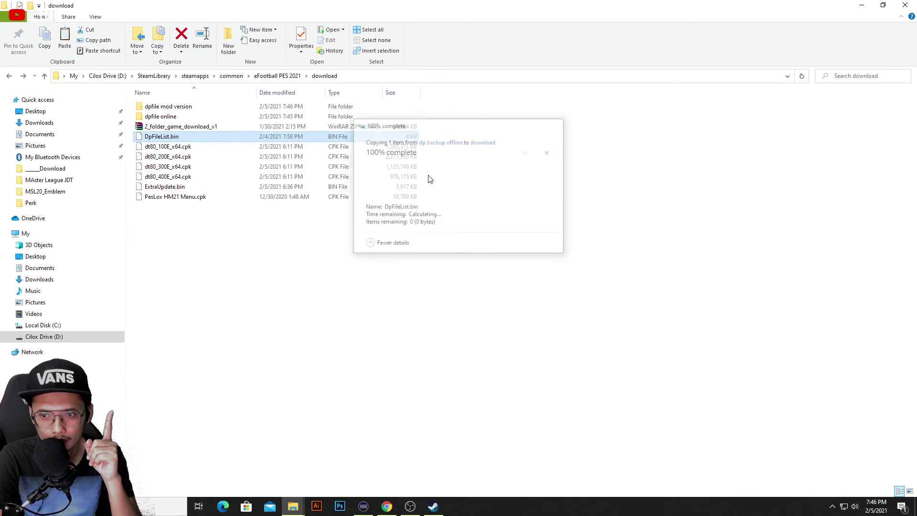
pyautogui.click(8, 77)
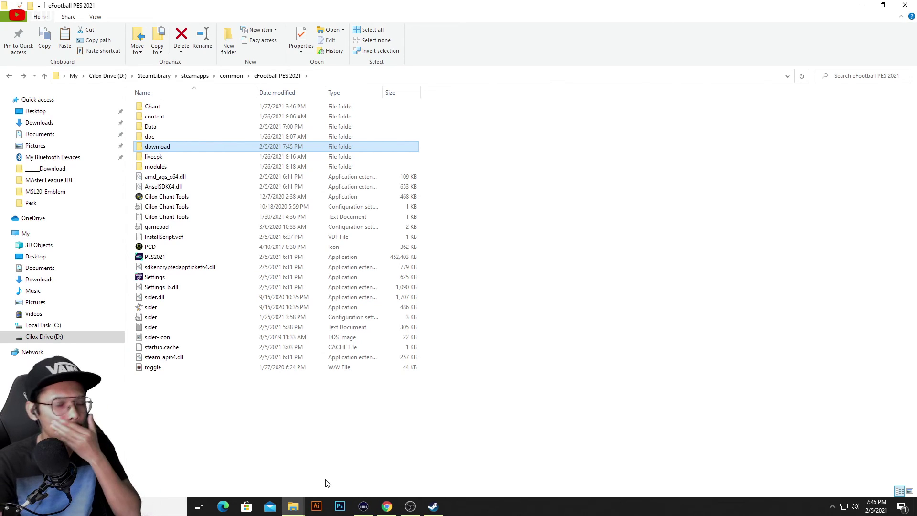
# Run the sider application from the eFootball PES 2021 folder
pyautogui.click(206, 425)
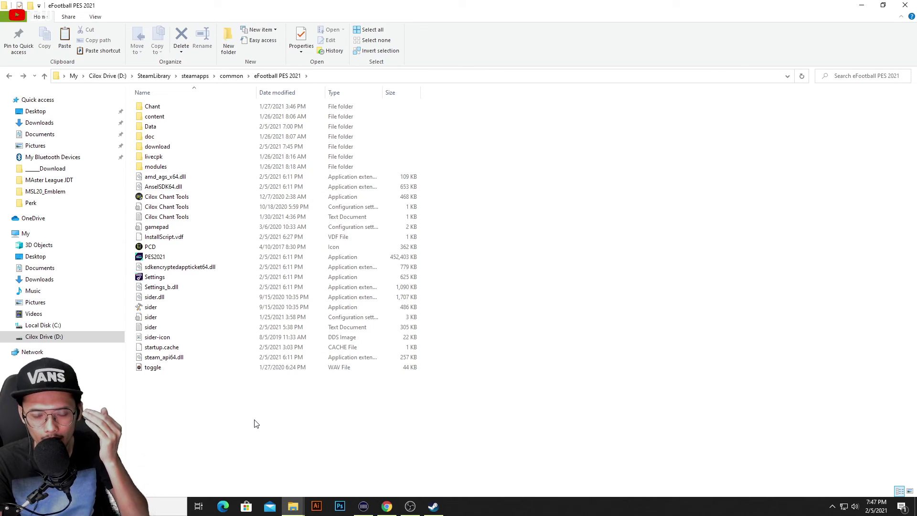
pyautogui.click(185, 308)
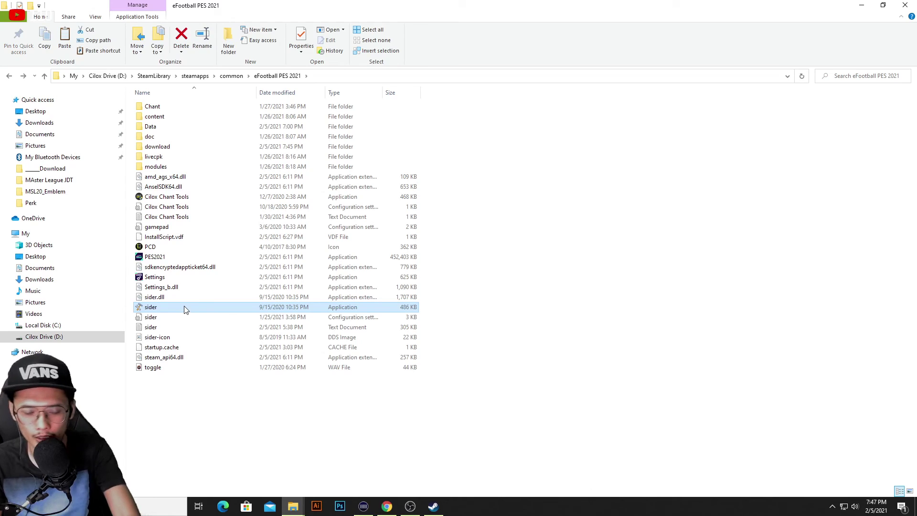
pyautogui.rightClick(186, 309)
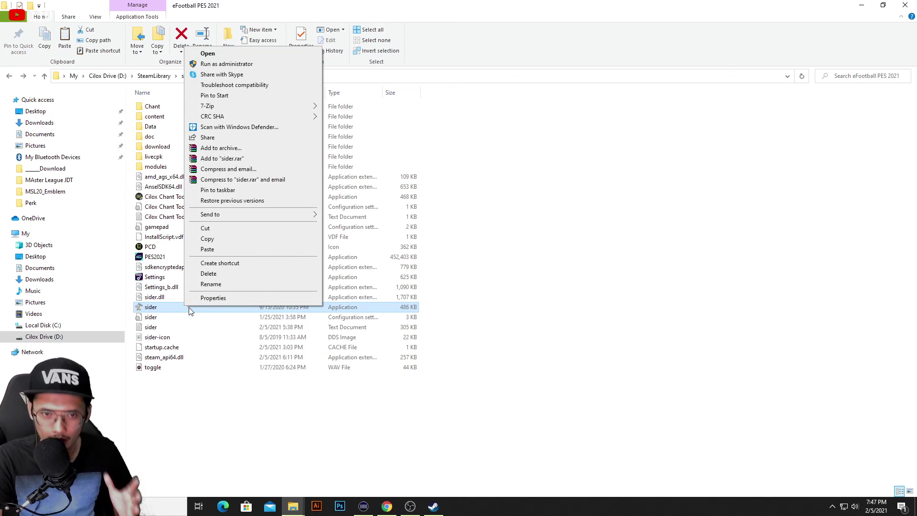
pyautogui.click(197, 401)
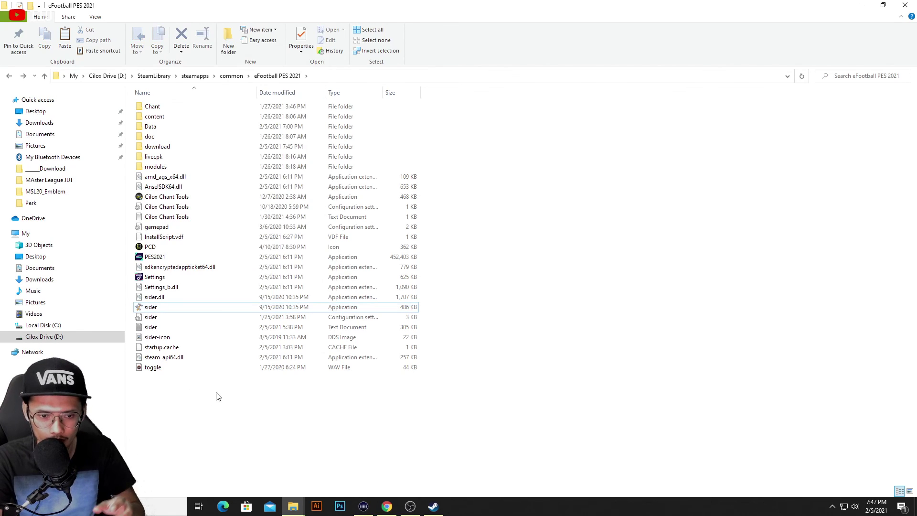
pyautogui.click(223, 306)
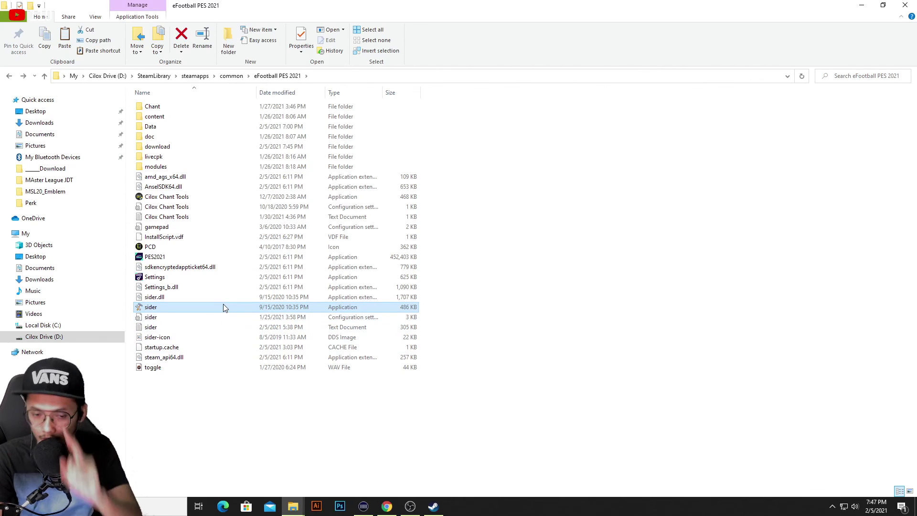
pyautogui.click(173, 257)
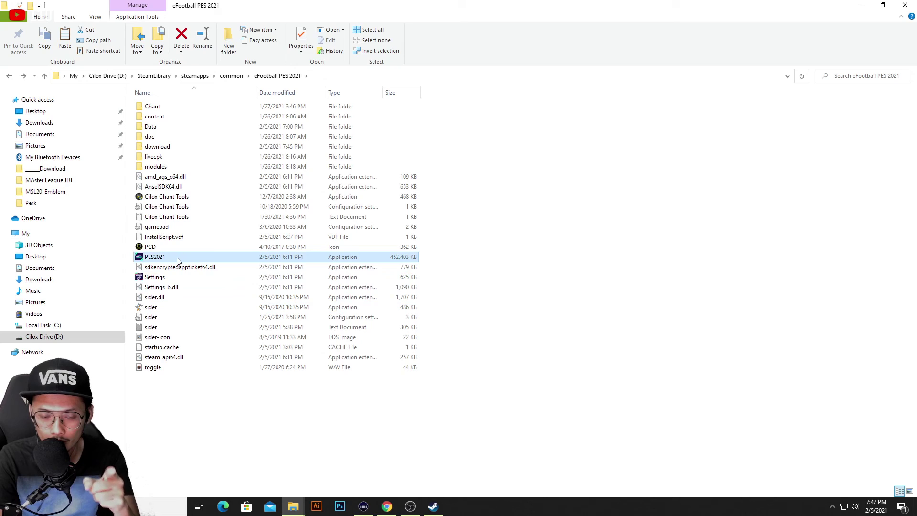
pyautogui.click(178, 309)
pyautogui.rightClick(178, 310)
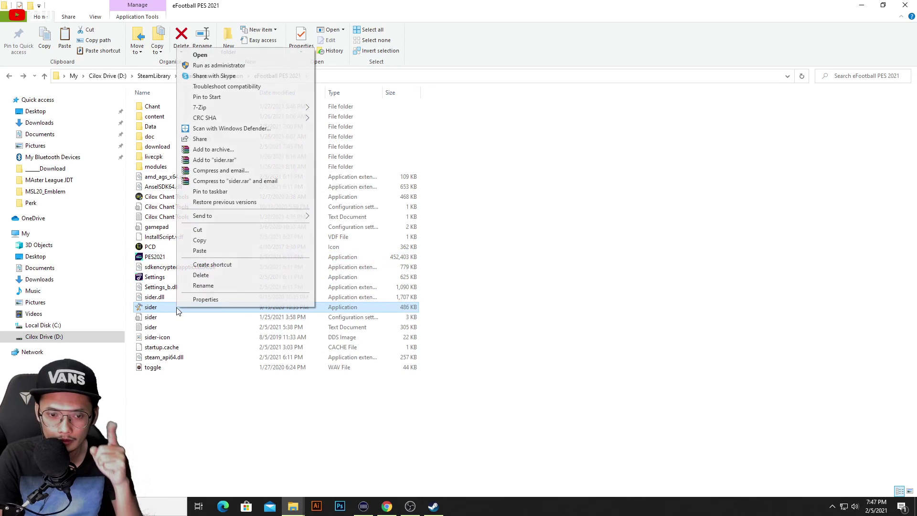
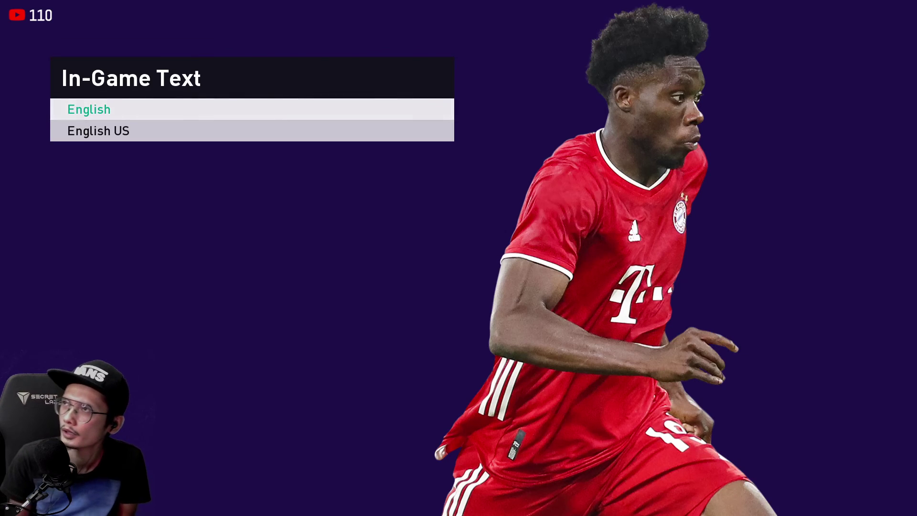
# Complete the first-run setup with English in-game text, Standard controls, and contrast and brightness at 50
pyautogui.press('Return')
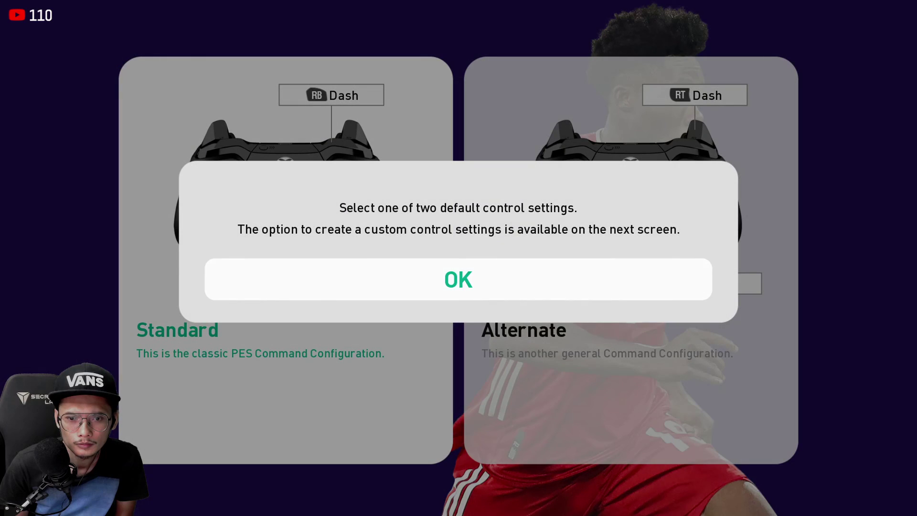
pyautogui.press('Return')
pyautogui.press('Return')
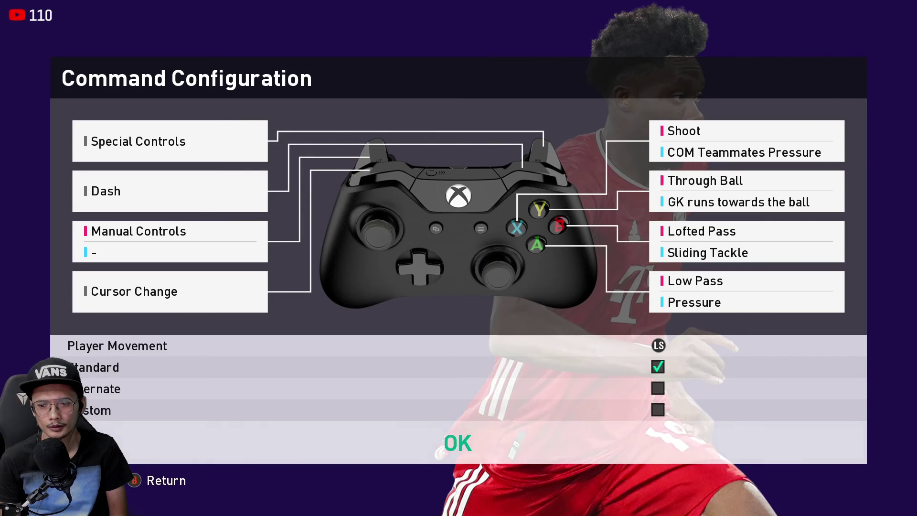
pyautogui.press('Return')
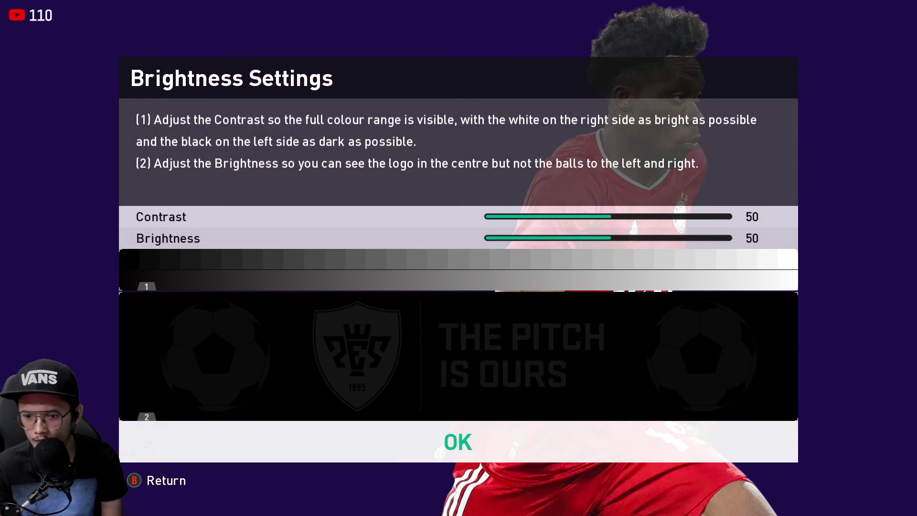
pyautogui.press('Return')
pyautogui.press('Return')
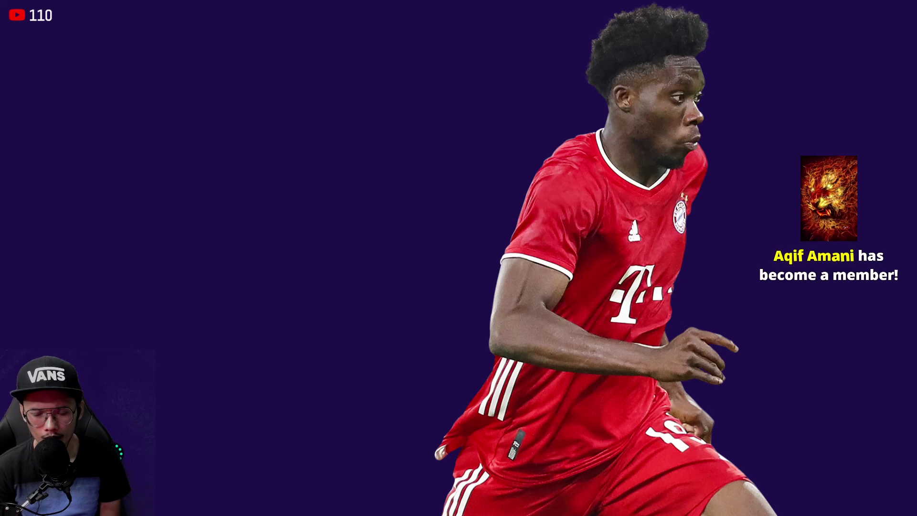
# Overwrite the existing System Data save and continue to the game's main menu
pyautogui.press('Return')
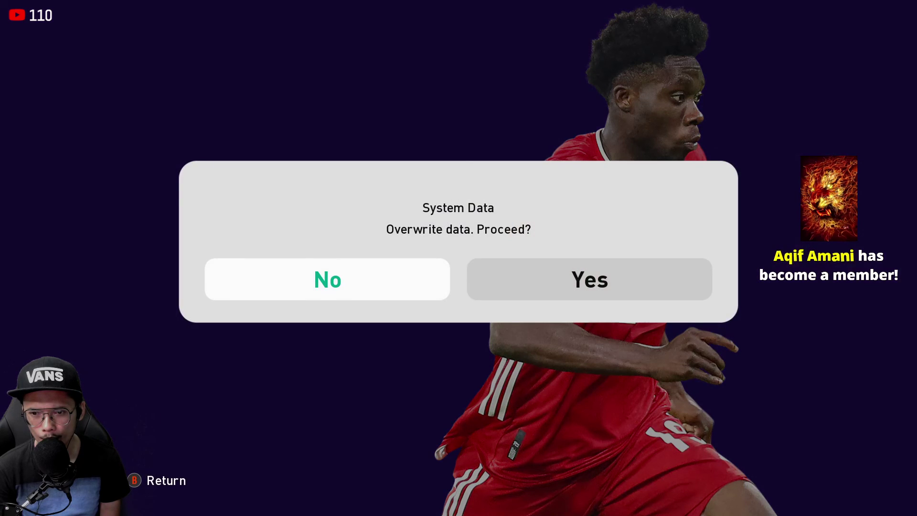
pyautogui.press('Right')
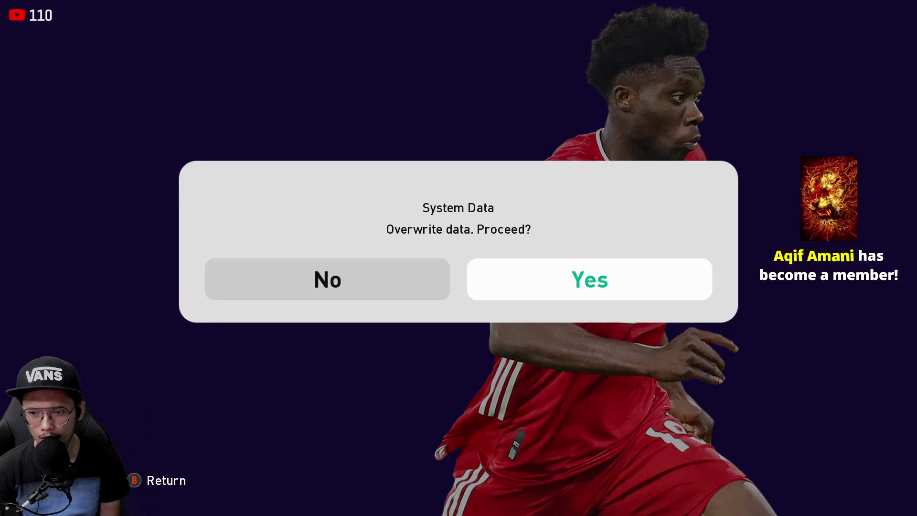
pyautogui.press('Return')
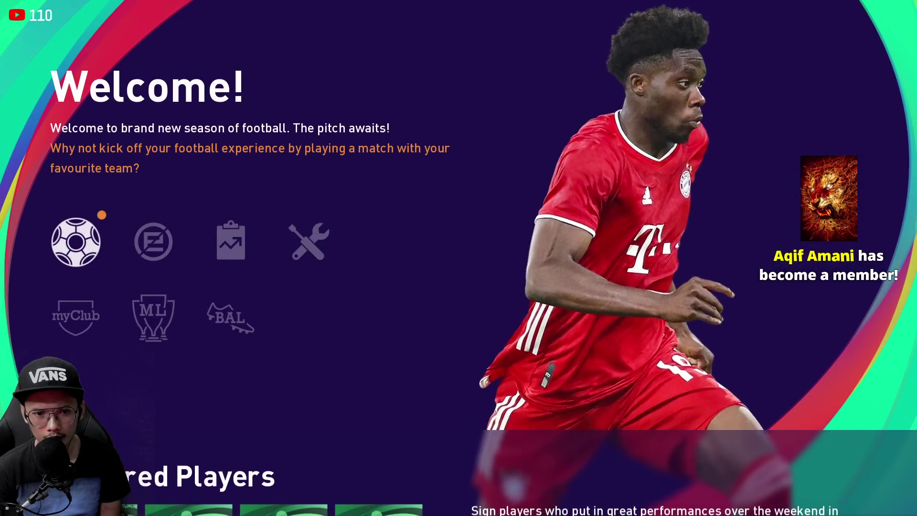
# Open System Settings from the game's Settings section
pyautogui.press('Right')
pyautogui.press('Right')
pyautogui.press('Right')
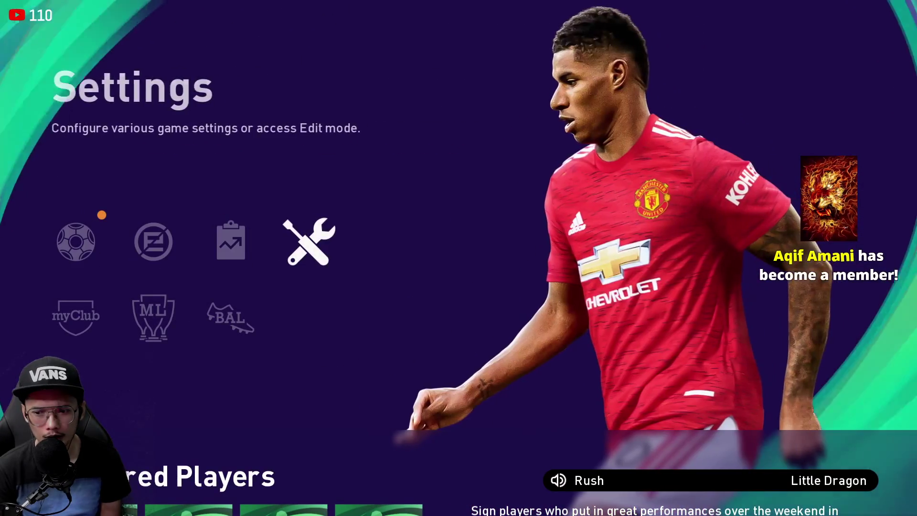
pyautogui.press('Return')
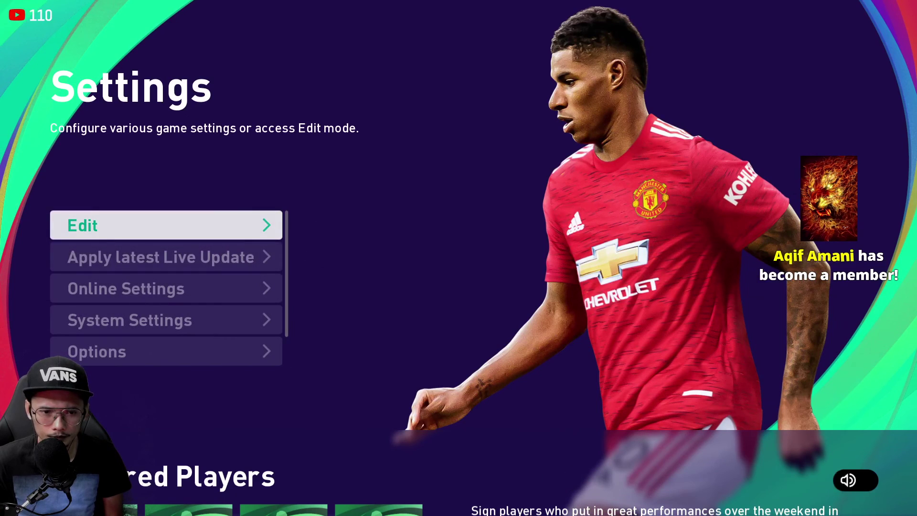
pyautogui.press('Down')
pyautogui.press('Down')
pyautogui.press('Down')
pyautogui.press('Return')
# Open Match Screen Settings in the System Settings list, and switch back from OBS to the PES 2021 game
pyautogui.press('Down')
pyautogui.press('Down')
pyautogui.press('Down')
pyautogui.press('Down')
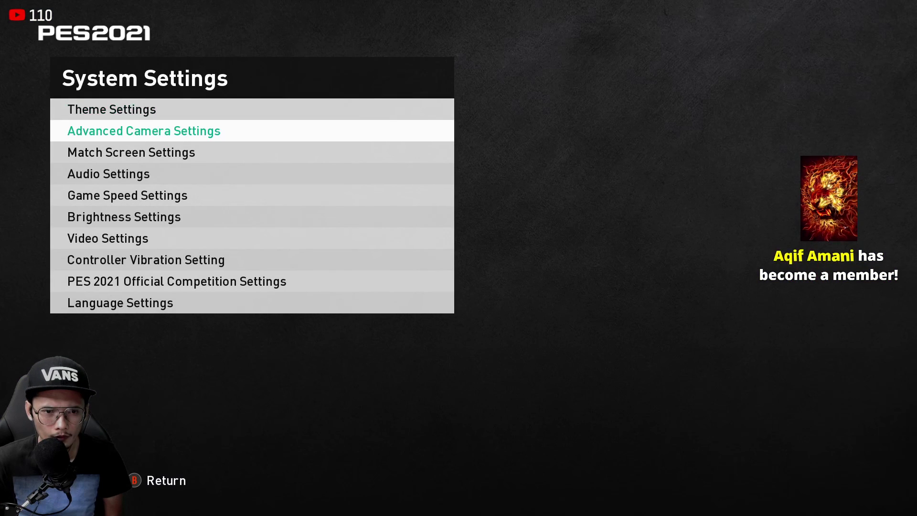
pyautogui.press('Up')
pyautogui.press('Up')
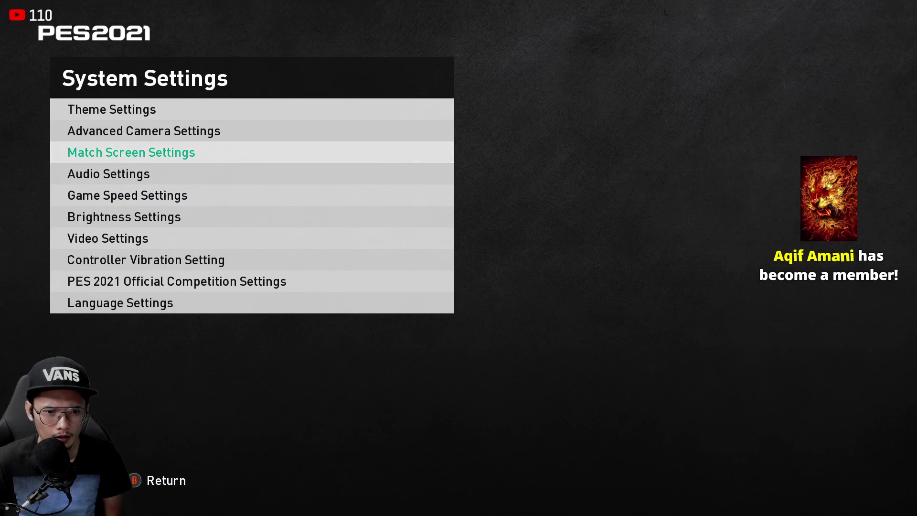
pyautogui.press('Return')
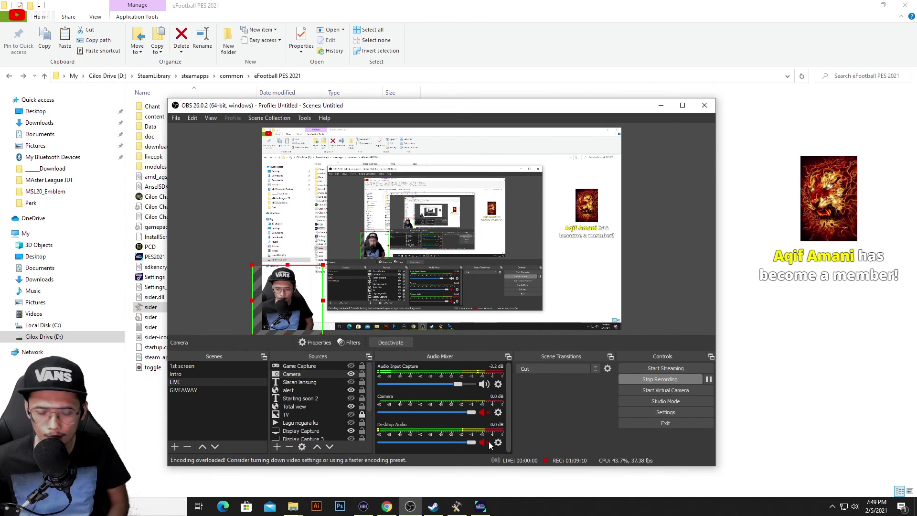
pyautogui.click(480, 506)
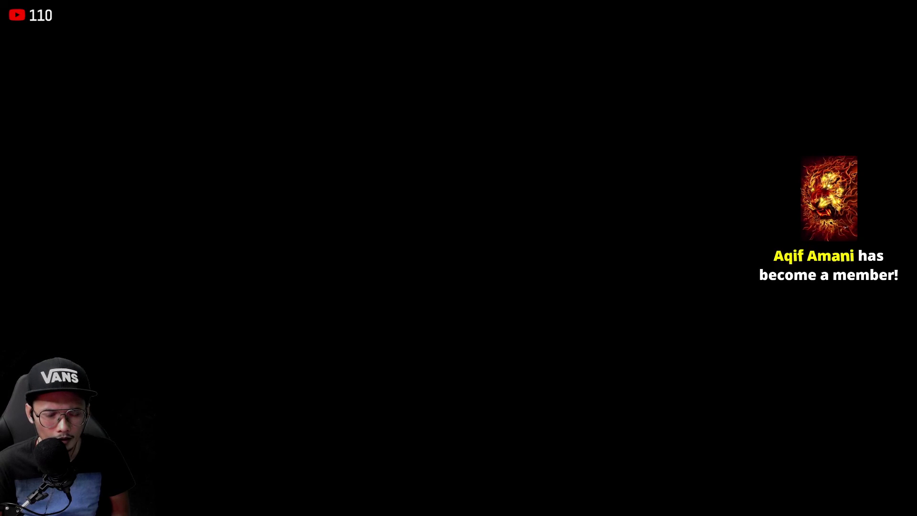
# Open the Menu BGM track list under Soundtrack in the game's Options
pyautogui.press('Up')
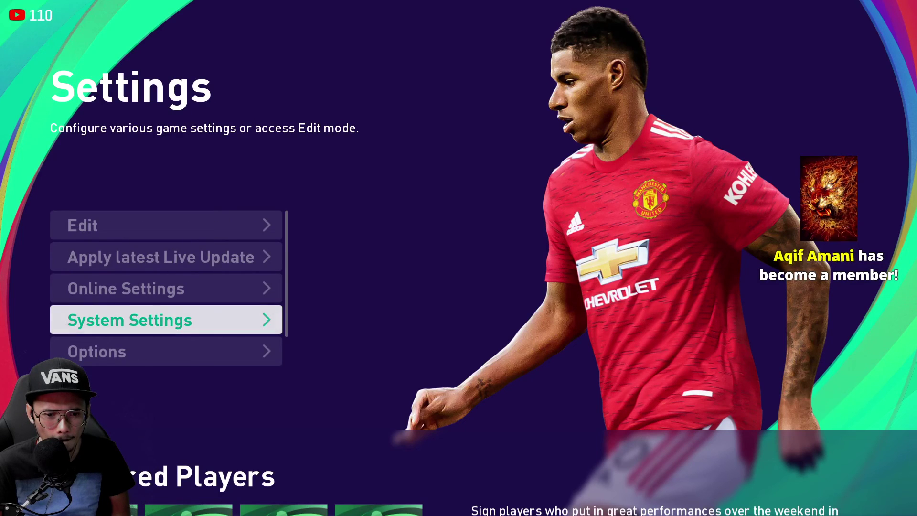
pyautogui.press('Up')
pyautogui.press('Up')
pyautogui.press('Down')
pyautogui.press('Down')
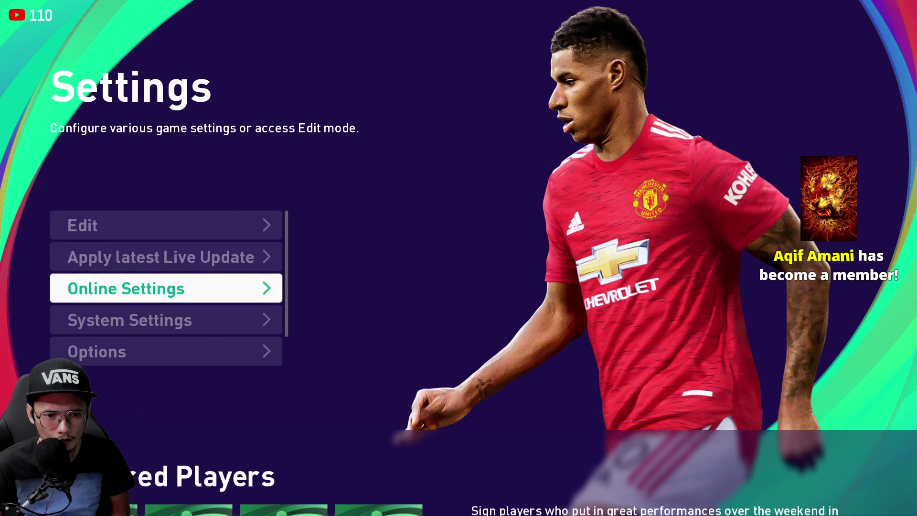
pyautogui.press('Down')
pyautogui.press('Return')
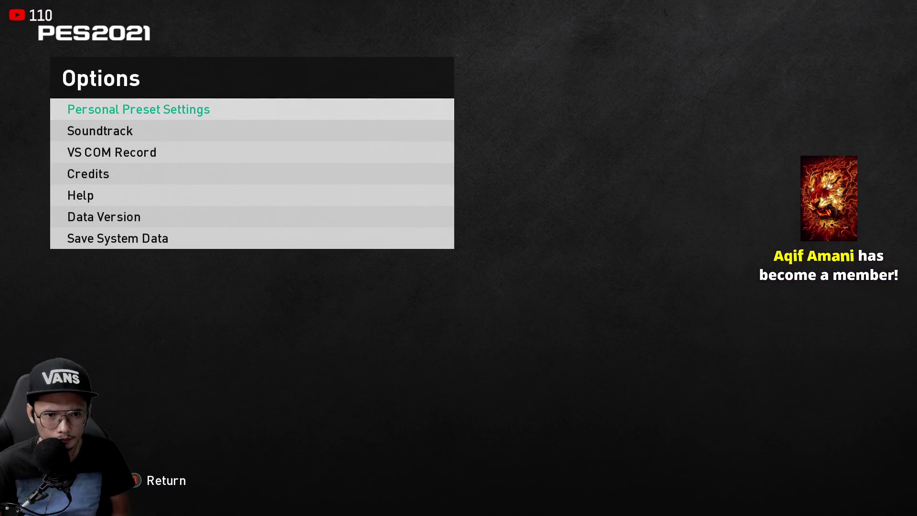
pyautogui.press('Down')
pyautogui.press('Return')
# Uncheck every track in the Menu BGM list, from Do Yeah to Golden, and return to the Settings section
pyautogui.press('Return')
pyautogui.press('Down')
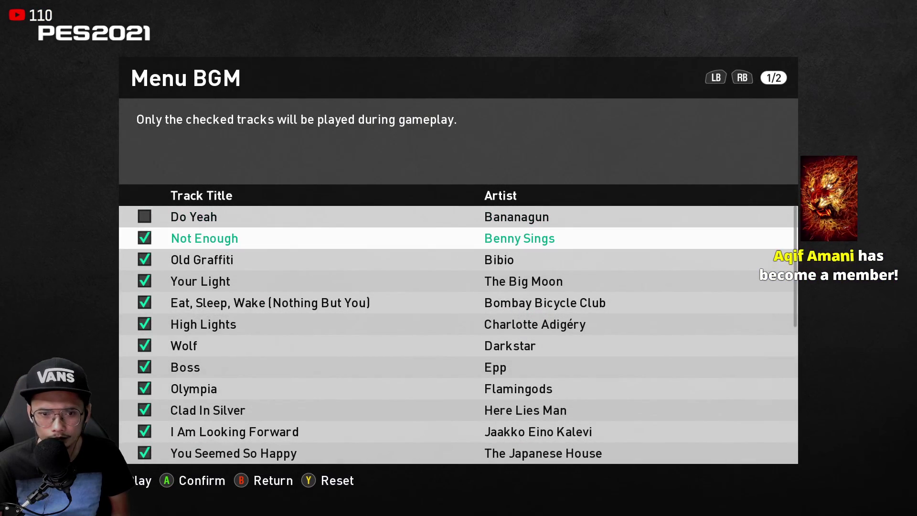
pyautogui.press('Return')
pyautogui.press('Down')
pyautogui.press('Return')
pyautogui.press('Down')
pyautogui.press('Return')
pyautogui.press('Down')
pyautogui.press('Return')
pyautogui.press('Down')
pyautogui.press('Return')
pyautogui.press('Down')
pyautogui.press('Return')
pyautogui.press('Down')
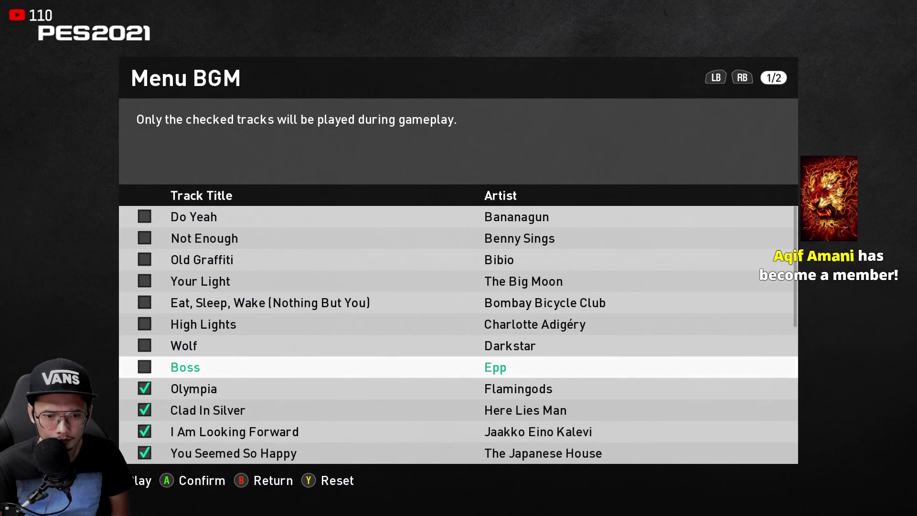
pyautogui.press('Return')
pyautogui.press('Down')
pyautogui.press('Return')
pyautogui.press('Down')
pyautogui.press('Return')
pyautogui.press('Down')
pyautogui.press('Return')
pyautogui.press('Down')
pyautogui.press('Return')
pyautogui.press('Down')
pyautogui.press('Return')
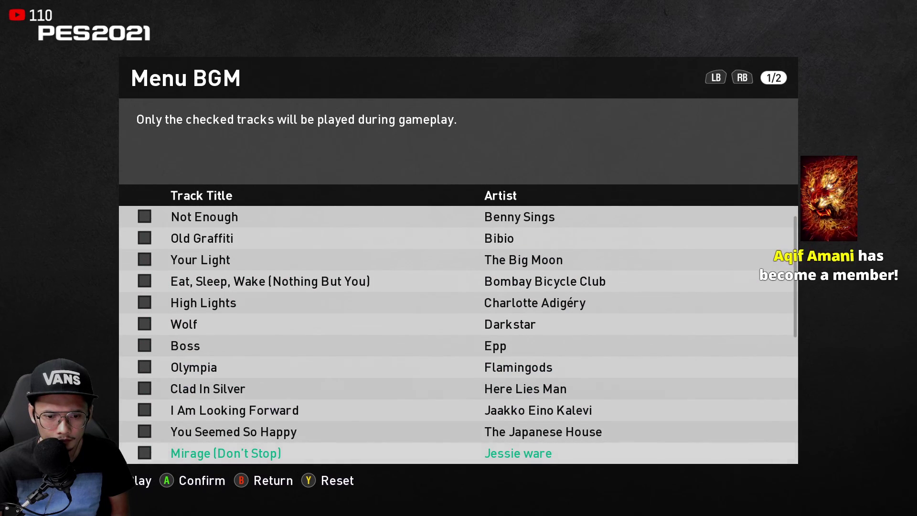
pyautogui.press('Down')
pyautogui.press('Return')
pyautogui.press('Down')
pyautogui.press('Return')
pyautogui.press('Down')
pyautogui.press('Return')
pyautogui.press('Down')
pyautogui.press('Return')
pyautogui.press('Down')
pyautogui.press('Return')
pyautogui.press('Down')
pyautogui.press('Down')
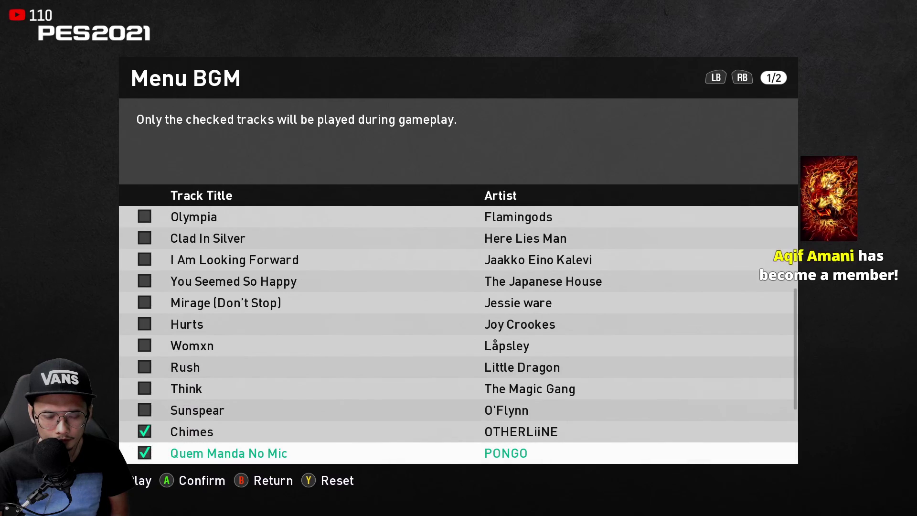
pyautogui.press('Return')
pyautogui.press('Up')
pyautogui.press('Return')
pyautogui.press('Down')
pyautogui.press('Down')
pyautogui.press('Down')
pyautogui.press('Down')
pyautogui.press('Down')
pyautogui.press('Down')
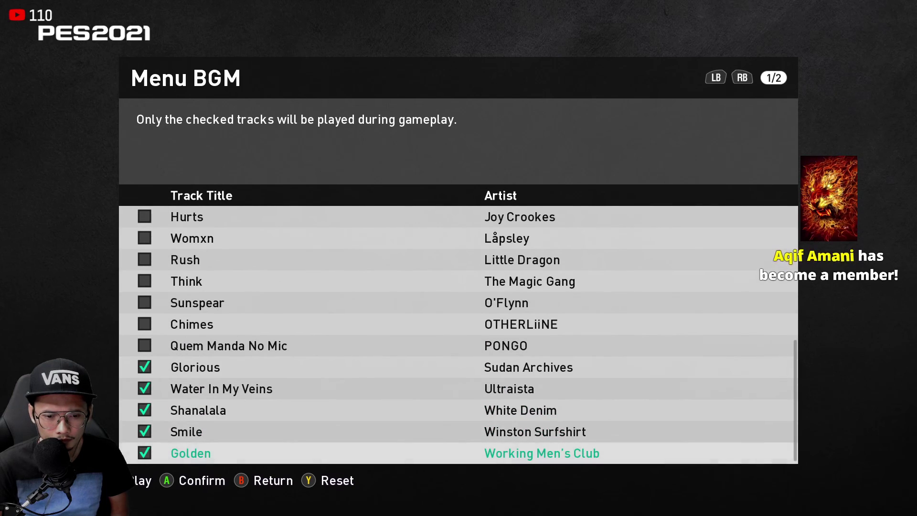
pyautogui.press('Up')
pyautogui.press('Down')
pyautogui.press('Return')
pyautogui.press('Up')
pyautogui.press('Return')
pyautogui.press('Up')
pyautogui.press('Return')
pyautogui.press('Up')
pyautogui.press('Return')
pyautogui.press('Up')
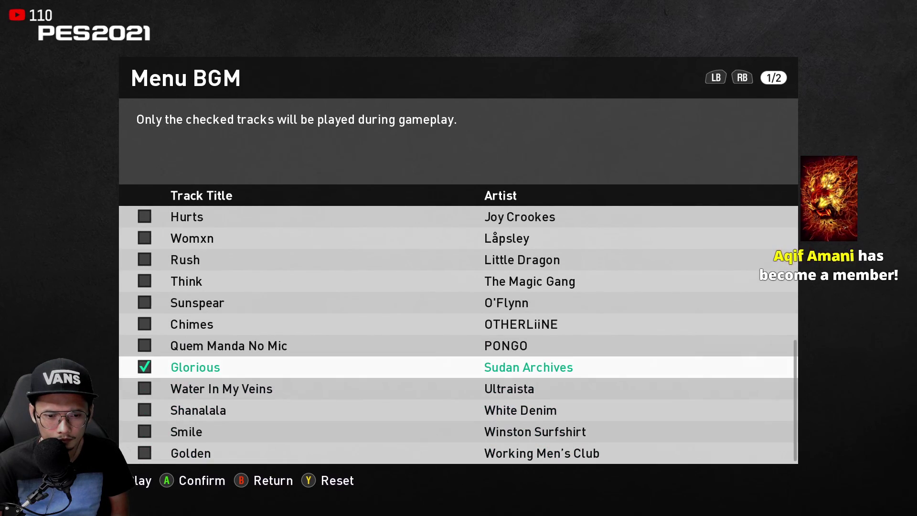
pyautogui.press('Return')
pyautogui.press('Escape')
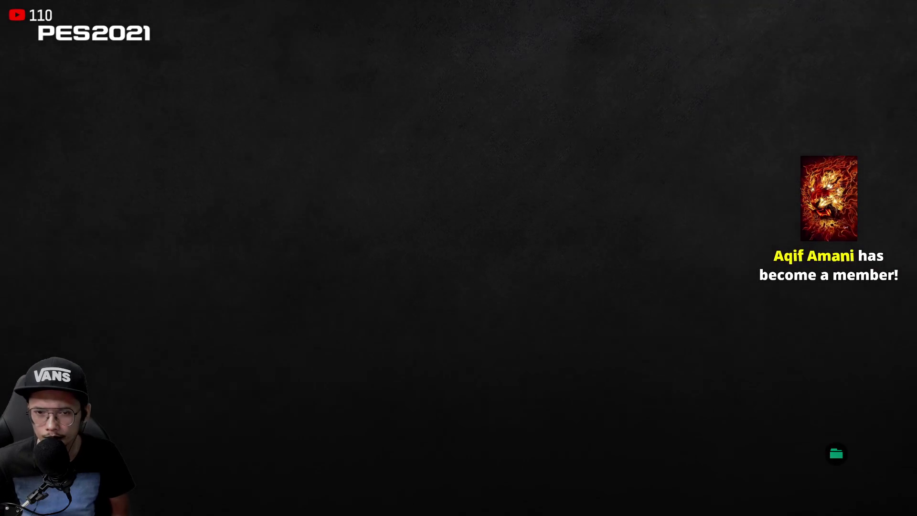
pyautogui.press('Escape')
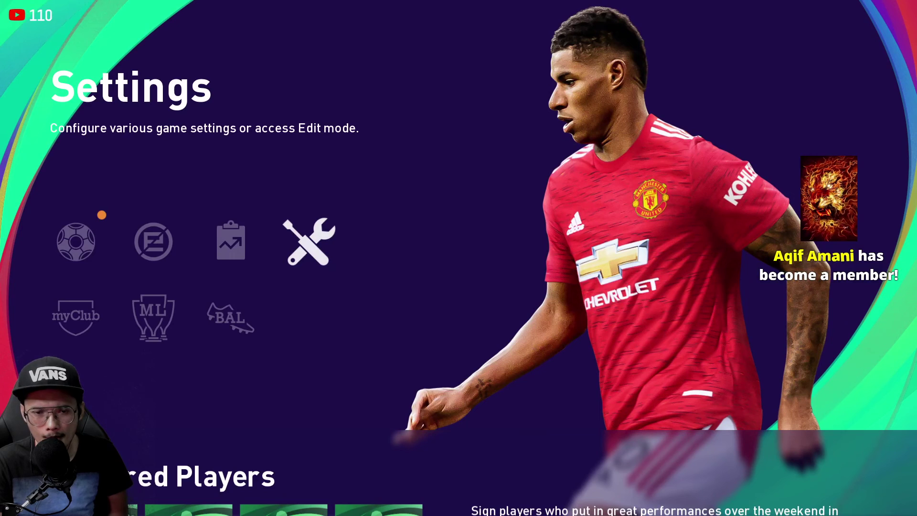
# Minimize OBS, switch back to the PES 2021 game and open the Master League list of saves to load
pyautogui.press('Return')
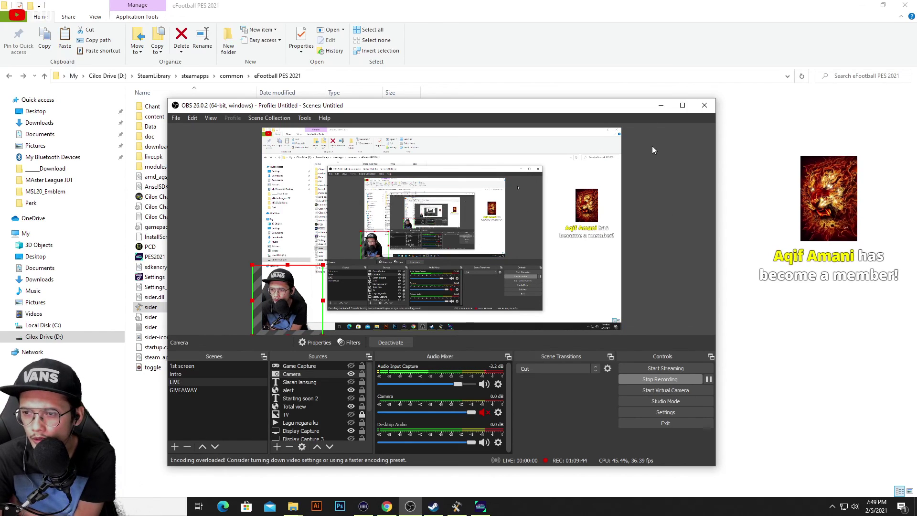
pyautogui.click(660, 106)
pyautogui.click(487, 506)
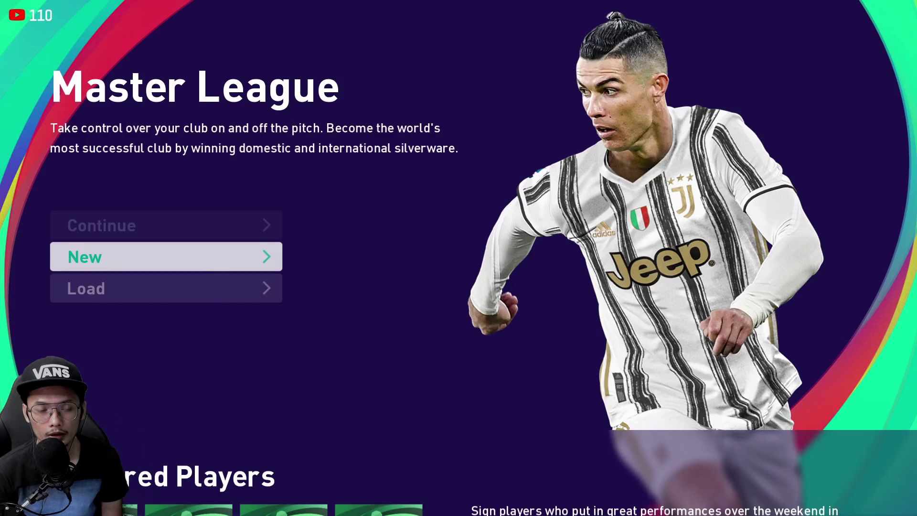
pyautogui.press('Down')
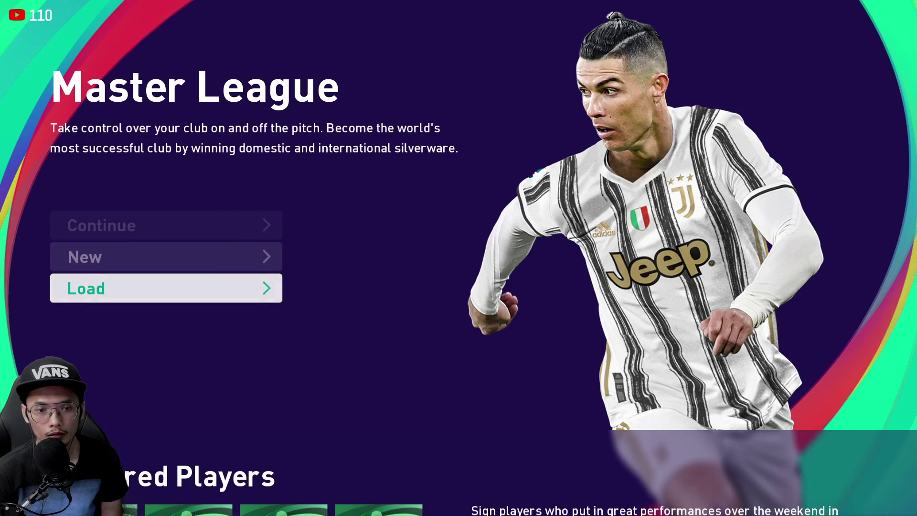
pyautogui.press('Return')
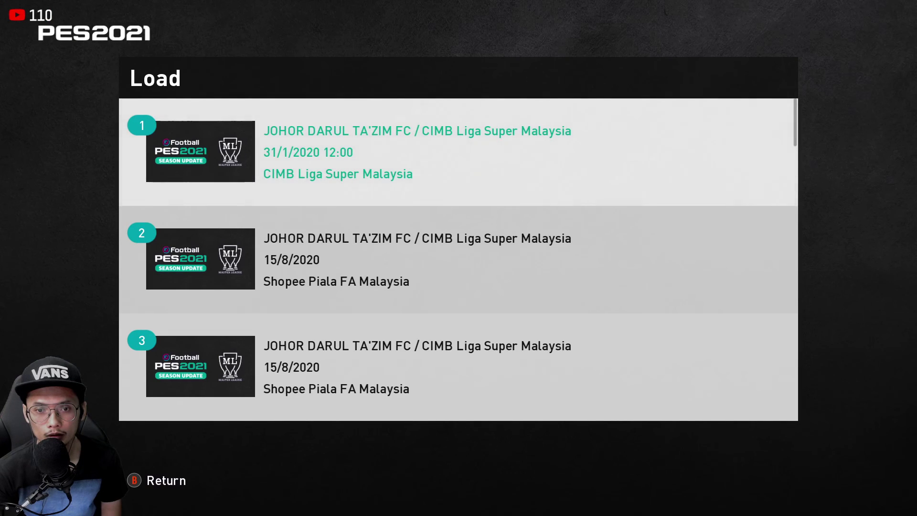
# Load the JOHOR DARUL TA'ZIM FC Master League save in slot 3, dated 15/8/2020
pyautogui.press('Down')
pyautogui.press('Down')
pyautogui.press('Down')
pyautogui.press('Down')
pyautogui.press('Up')
pyautogui.press('Up')
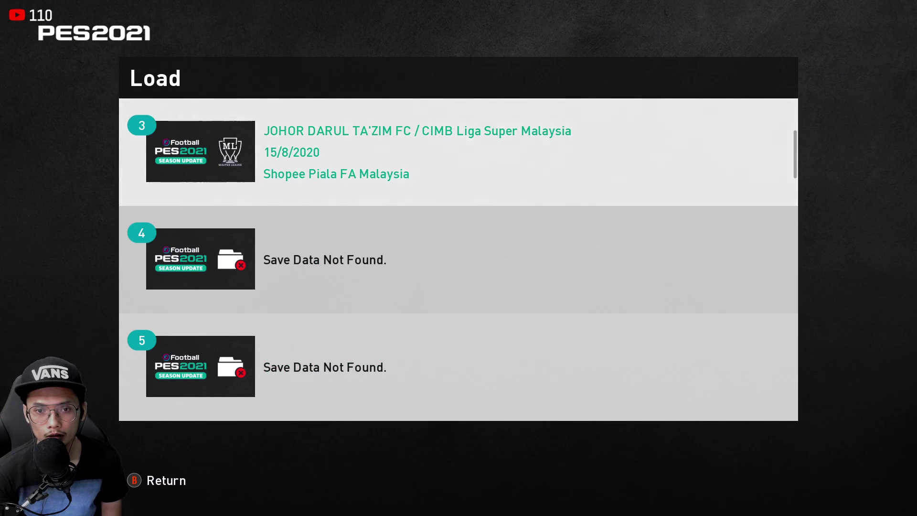
pyautogui.press('Up')
pyautogui.press('Down')
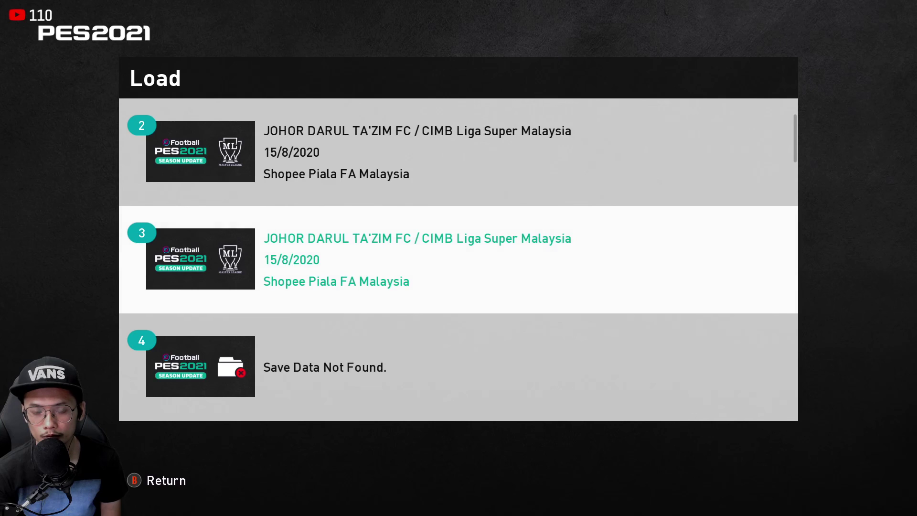
pyautogui.press('Return')
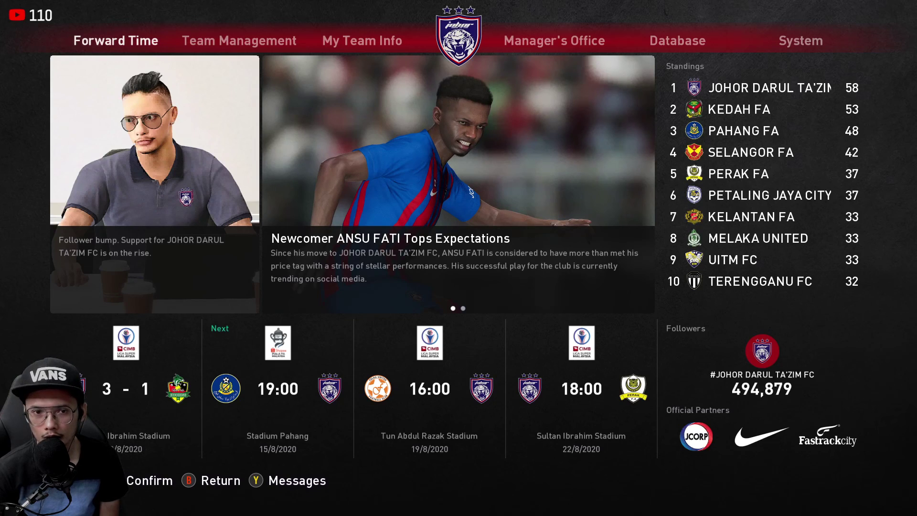
# Exit the loaded Master League to the main menu and open the Settings section
pyautogui.press('Escape')
pyautogui.press('Right')
pyautogui.press('Return')
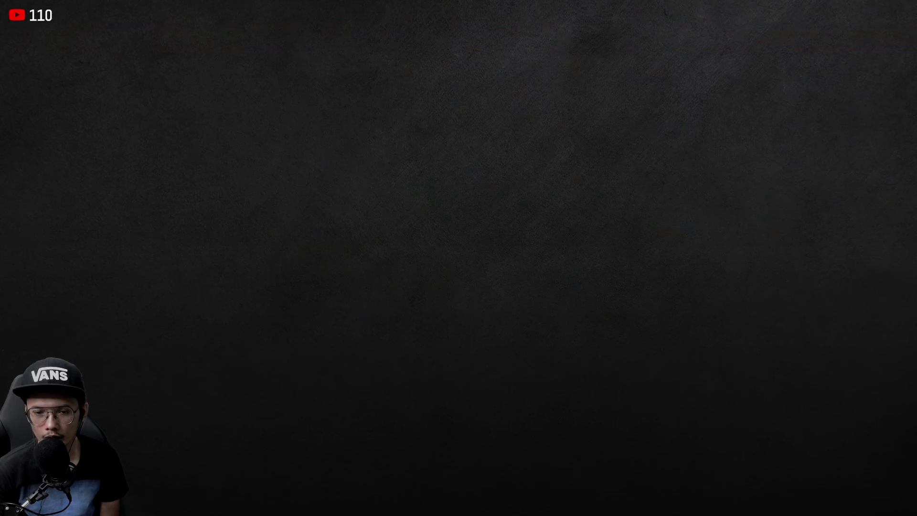
pyautogui.press('Up')
pyautogui.press('Right')
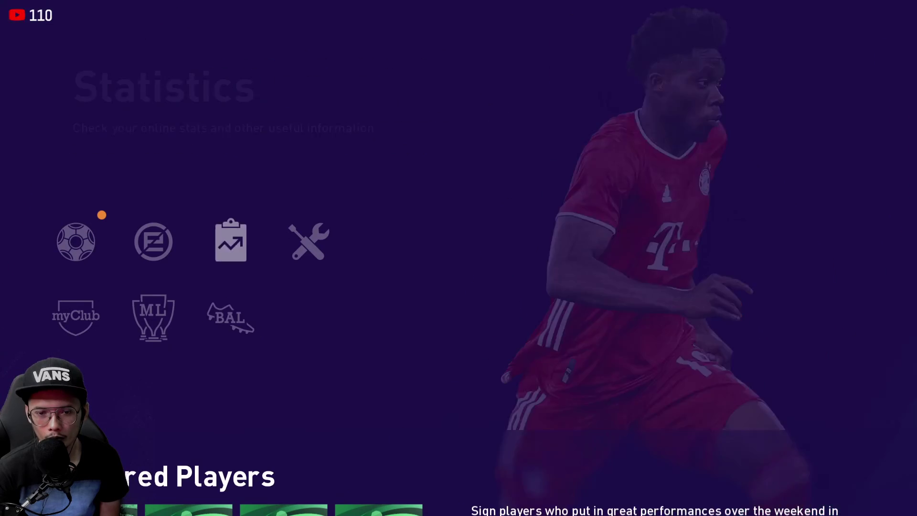
pyautogui.press('Right')
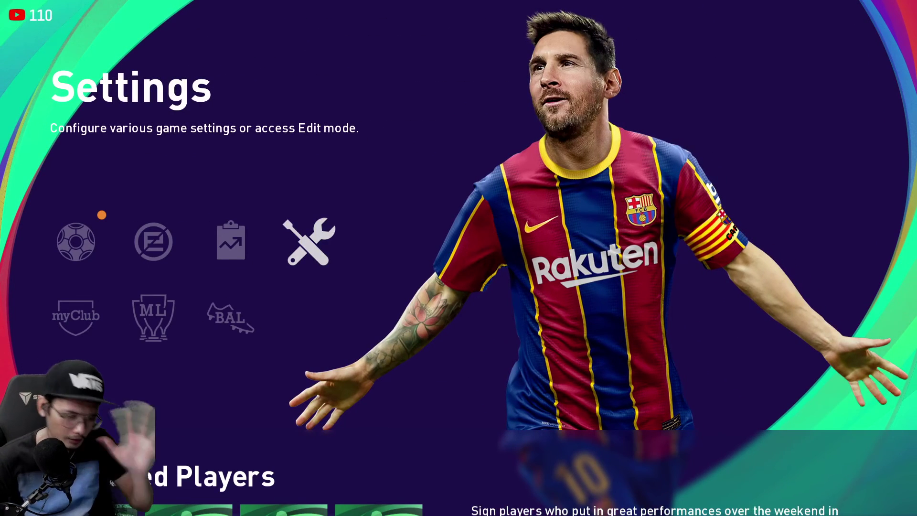
pyautogui.press('Return')
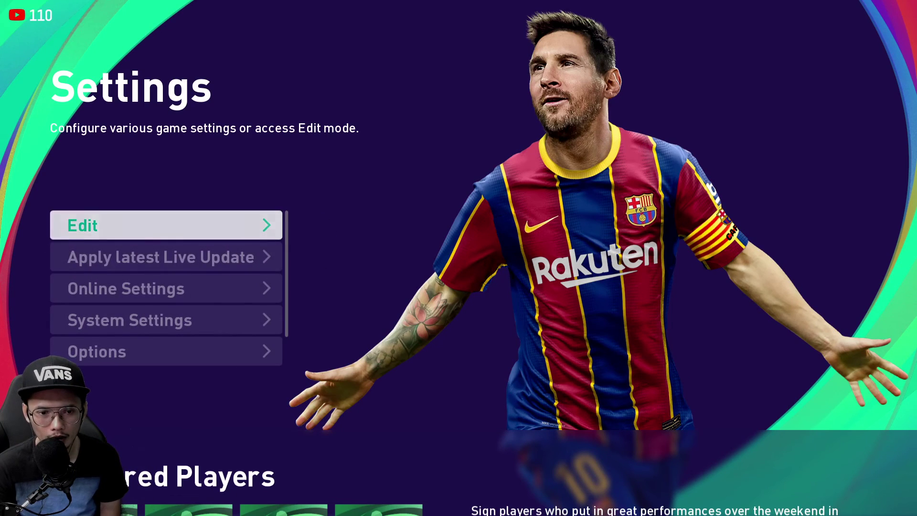
# Enter Edit mode from the Settings section
pyautogui.press('Down')
pyautogui.press('Down')
pyautogui.press('Down')
pyautogui.press('Down')
pyautogui.press('Down')
pyautogui.press('Up')
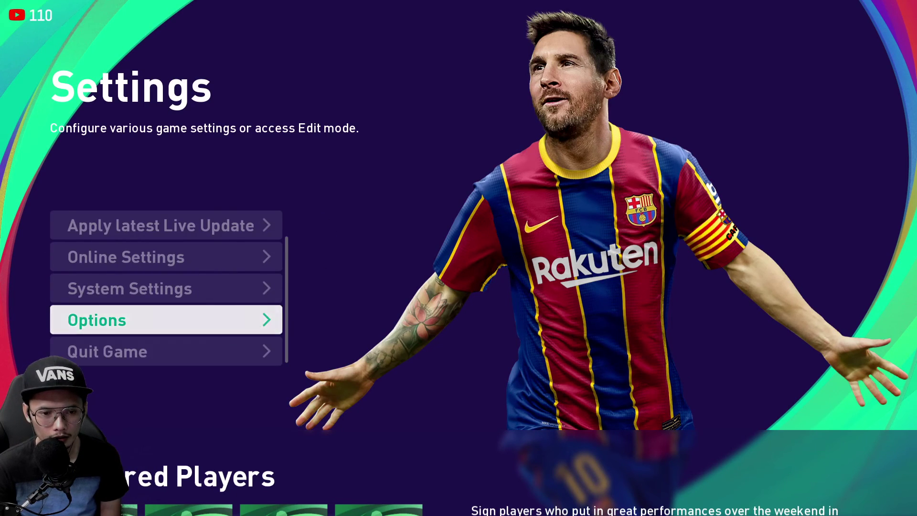
pyautogui.press('Up')
pyautogui.press('Escape')
pyautogui.press('Return')
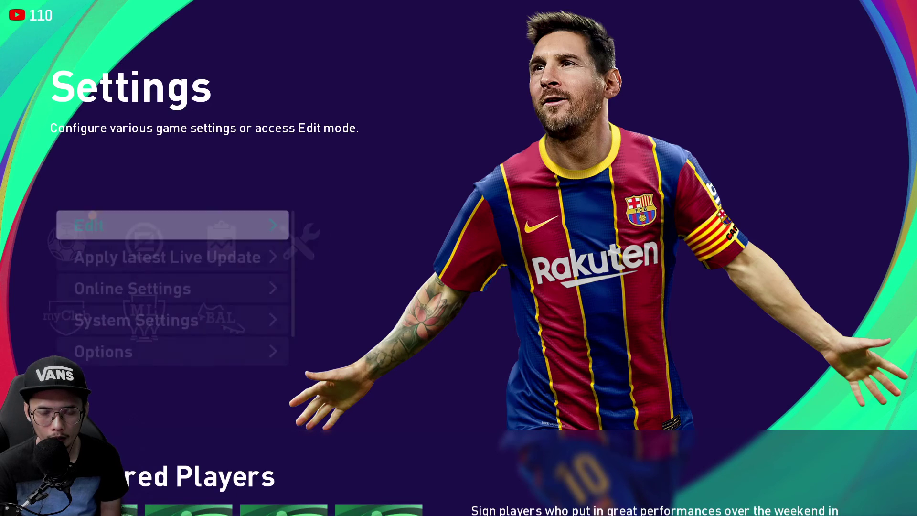
pyautogui.press('Return')
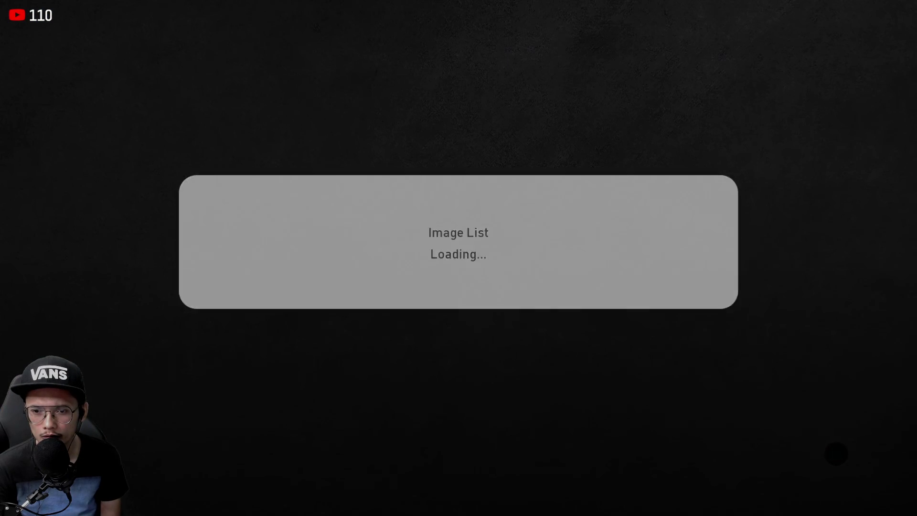
# Open the team selection for Teams in the Edit Menu
pyautogui.press('Down')
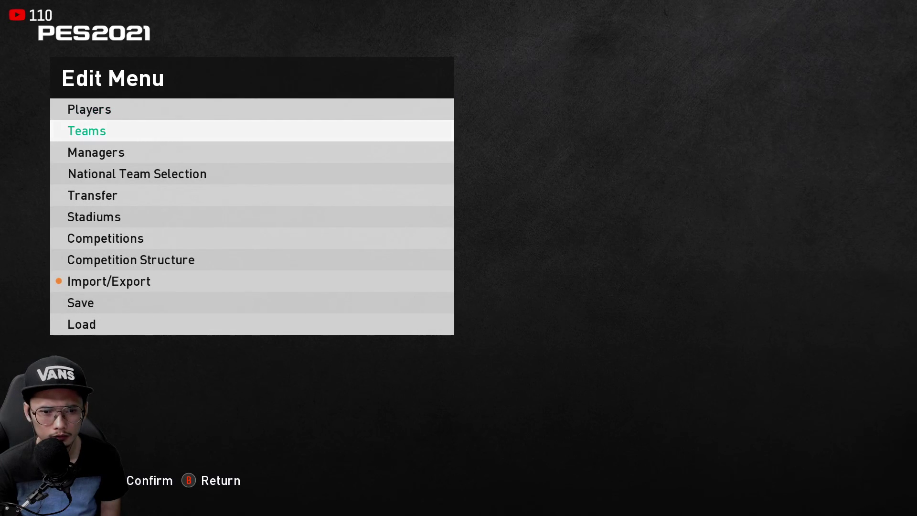
pyautogui.press('Up')
pyautogui.press('Down')
pyautogui.press('Down')
pyautogui.press('Up')
pyautogui.press('Up')
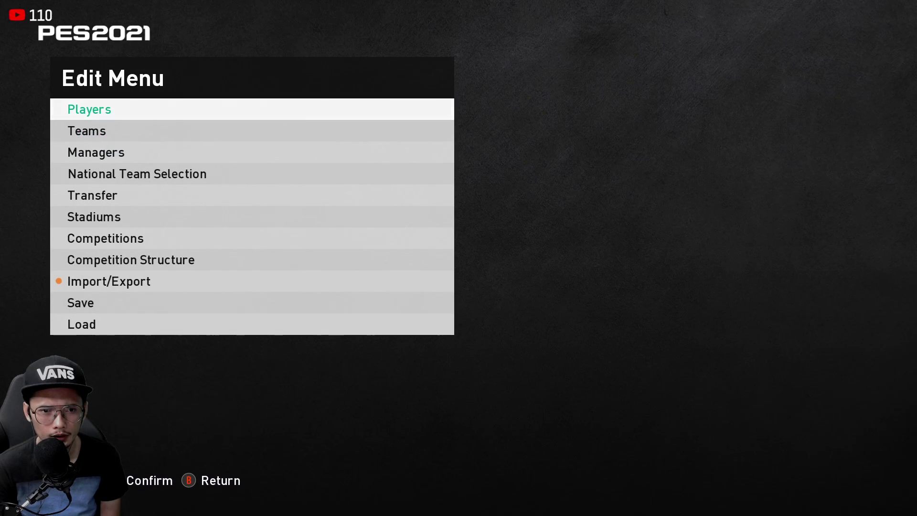
pyautogui.press('Return')
# Open JOHOR DARUL TA'ZIM FC from CIMB Liga Super Malaysia and examine its squad and team info
pyautogui.press('Down')
pyautogui.press('Down')
pyautogui.press('Down')
pyautogui.press('Down')
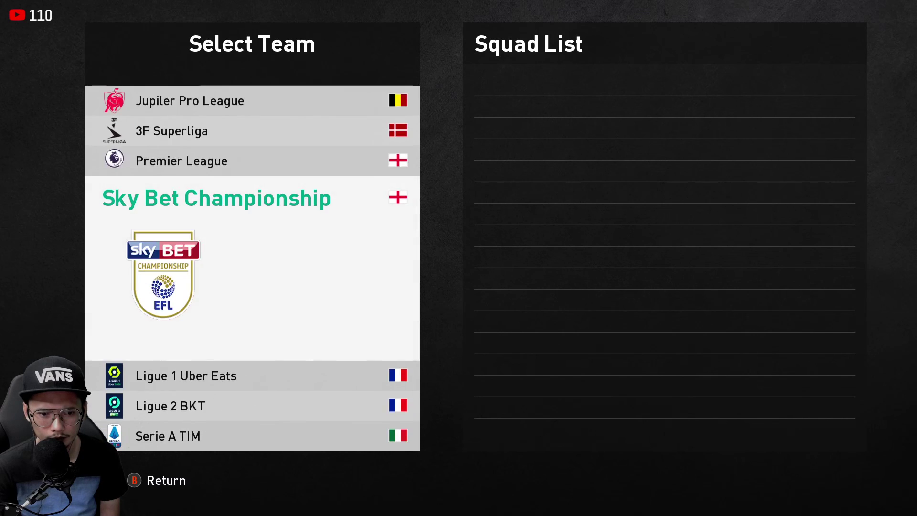
pyautogui.press('Up')
pyautogui.press('Up')
pyautogui.press('Down')
pyautogui.press('Down')
pyautogui.press('Down')
pyautogui.press('Down')
pyautogui.press('Down')
pyautogui.press('Down')
pyautogui.press('Down')
pyautogui.press('Down')
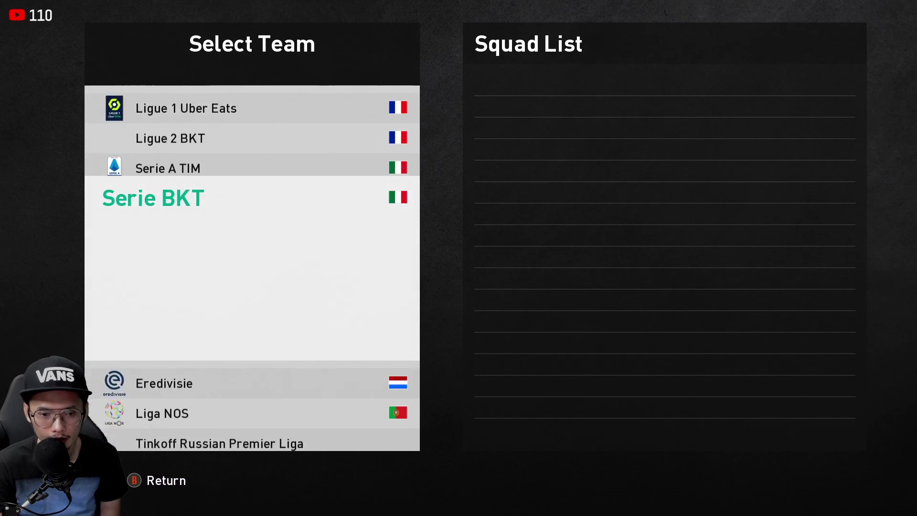
pyautogui.press('Down')
pyautogui.press('Down')
pyautogui.press('Down')
pyautogui.press('Down')
pyautogui.press('Down')
pyautogui.press('Down')
pyautogui.press('Down')
pyautogui.press('Down')
pyautogui.press('Down')
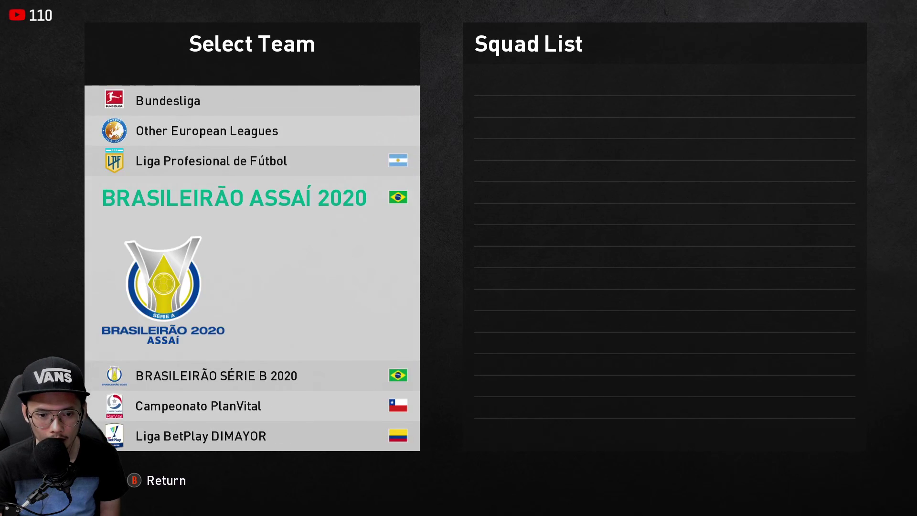
pyautogui.press('Down')
pyautogui.press('Down')
pyautogui.press('Down')
pyautogui.press('Down')
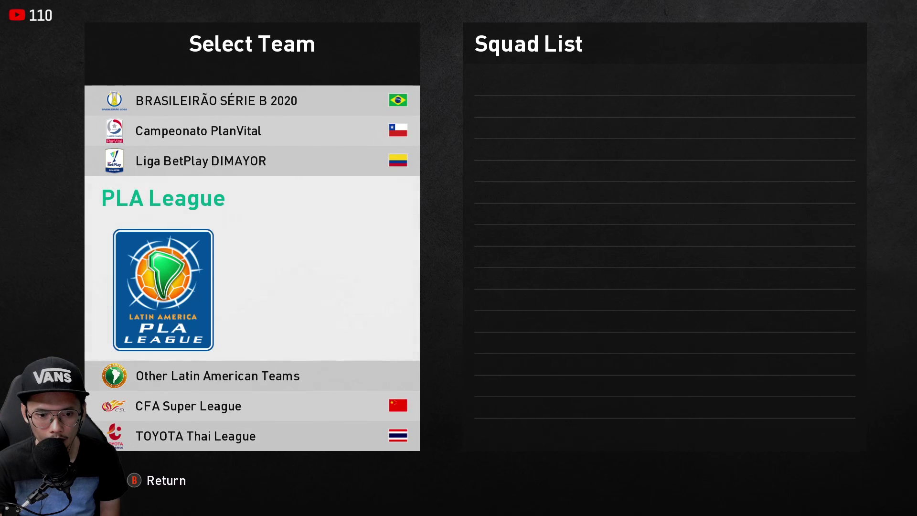
pyautogui.press('Down')
pyautogui.press('Down')
pyautogui.press('Down')
pyautogui.press('Down')
pyautogui.press('Down')
pyautogui.press('Return')
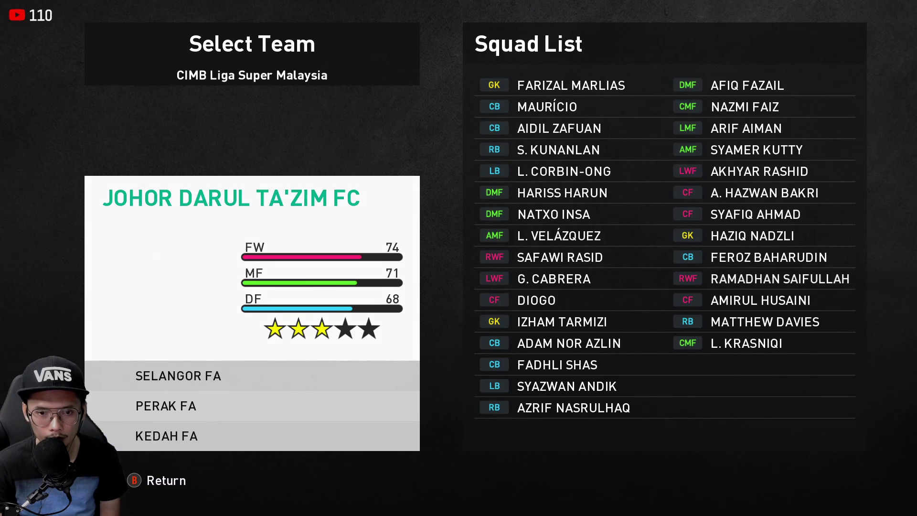
pyautogui.press('Return')
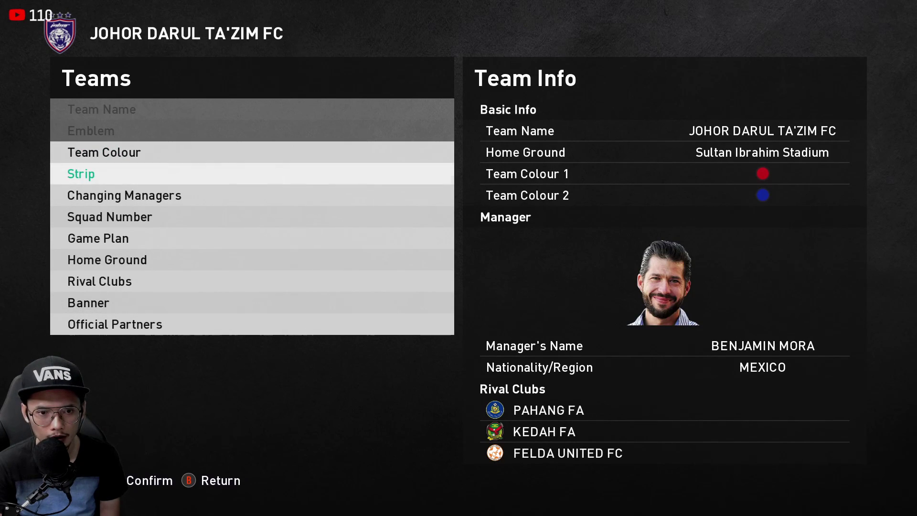
# Leave the team selection and open Players in the Edit Menu
pyautogui.press('Escape')
pyautogui.press('Escape')
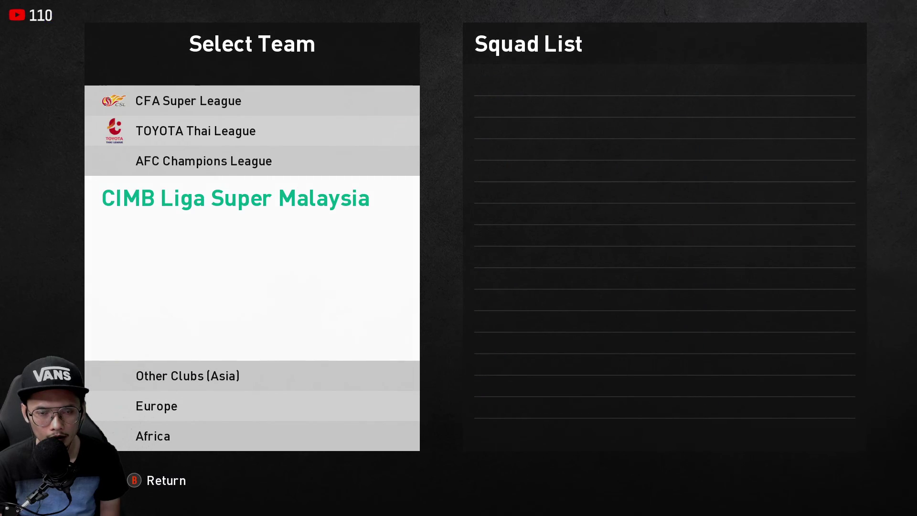
pyautogui.press('Escape')
pyautogui.press('Up')
pyautogui.press('Return')
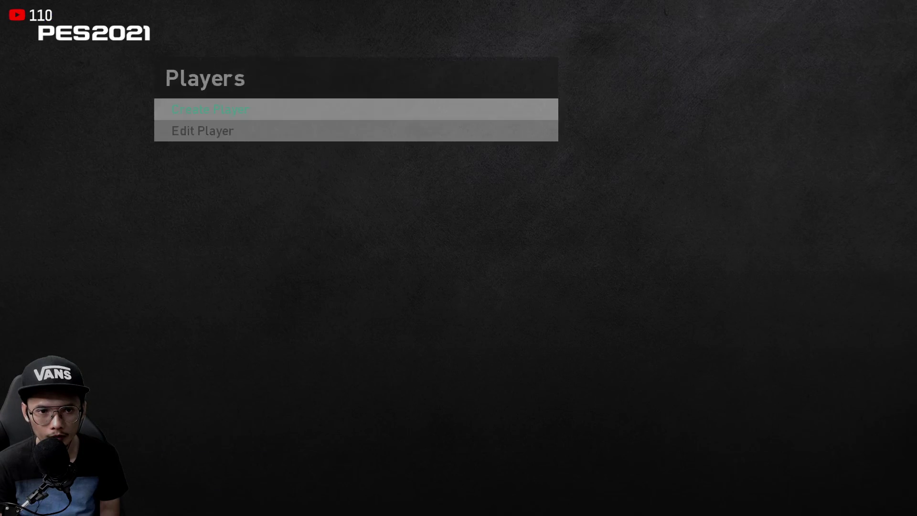
# Open Edit Player for JOHOR DARUL TA'ZIM FC in the CIMB Liga Super Malaysia
pyautogui.press('Down')
pyautogui.press('Return')
pyautogui.press('Down')
pyautogui.press('Down')
pyautogui.press('Down')
pyautogui.press('Down')
pyautogui.press('Down')
pyautogui.press('Down')
pyautogui.press('Down')
pyautogui.press('Down')
pyautogui.press('Down')
pyautogui.press('Down')
pyautogui.press('Down')
pyautogui.press('Down')
pyautogui.press('Down')
pyautogui.press('Down')
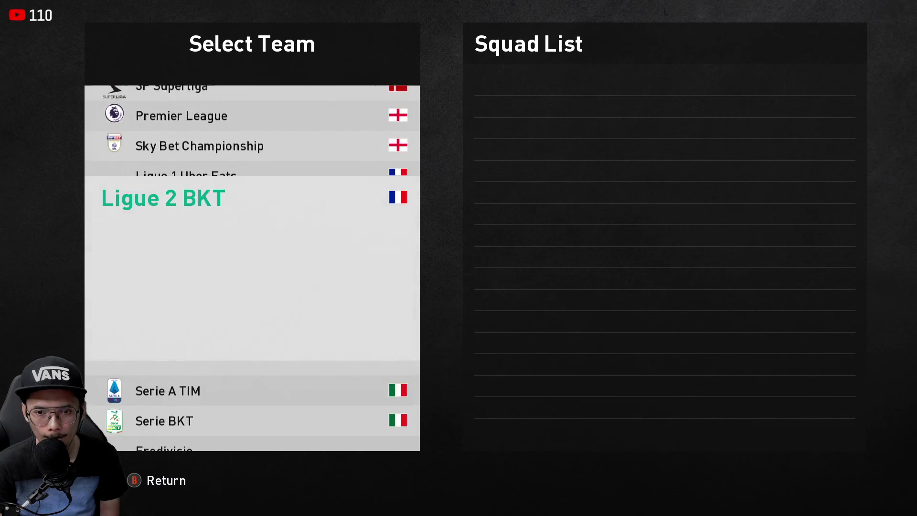
pyautogui.press('Down')
pyautogui.press('Down')
pyautogui.press('Down')
pyautogui.press('Down')
pyautogui.press('Down')
pyautogui.press('Down')
pyautogui.press('Down')
pyautogui.press('Down')
pyautogui.press('Down')
pyautogui.press('Down')
pyautogui.press('Down')
pyautogui.press('Down')
pyautogui.press('Down')
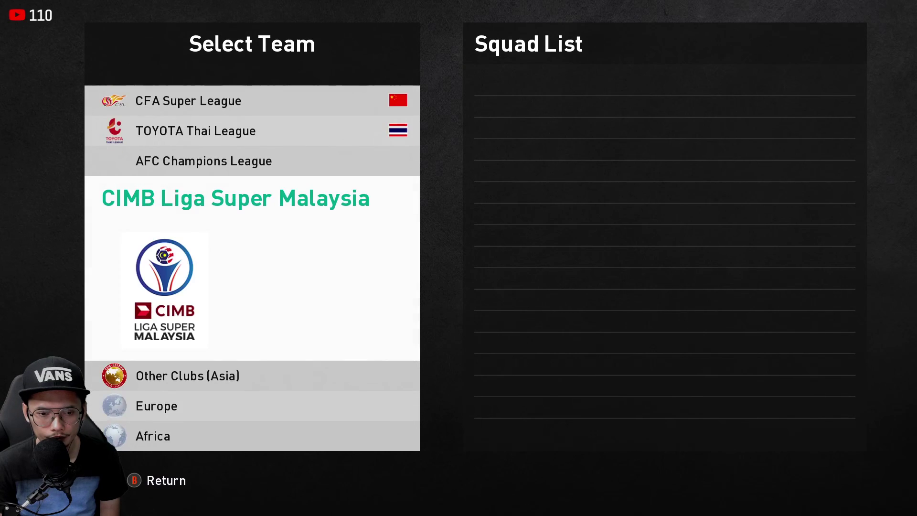
pyautogui.press('Return')
pyautogui.press('Return')
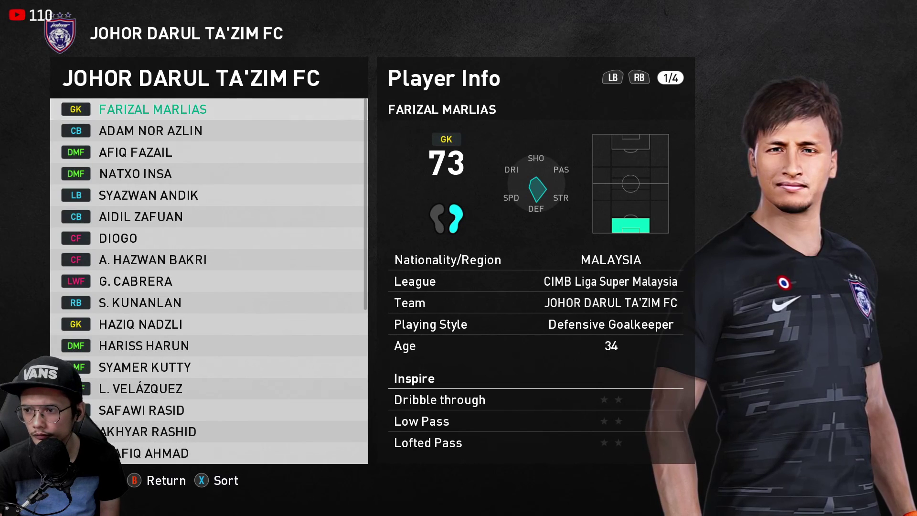
# Examine the player info and face models throughout the JOHOR DARUL TA'ZIM FC squad list
pyautogui.press('Down')
pyautogui.press('Down')
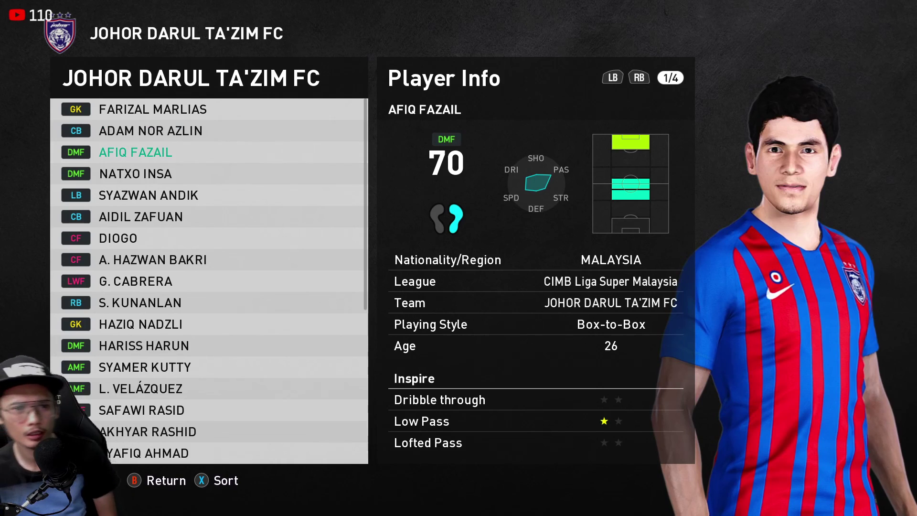
pyautogui.press('Down')
pyautogui.press('Down')
pyautogui.press('Down')
pyautogui.press('Down')
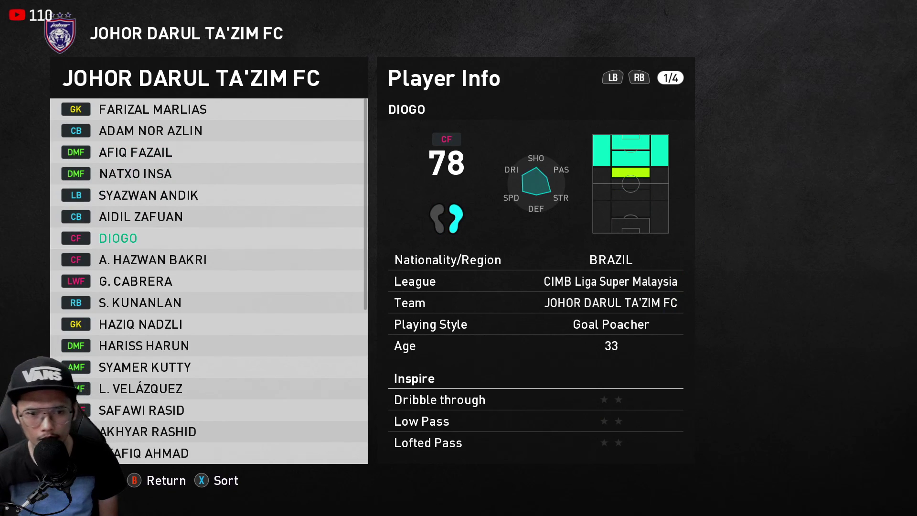
pyautogui.press('Down')
pyautogui.press('Down')
pyautogui.press('Down')
pyautogui.press('Down')
pyautogui.press('Down')
pyautogui.press('Down')
pyautogui.press('Down')
pyautogui.press('Down')
pyautogui.press('Down')
pyautogui.press('Down')
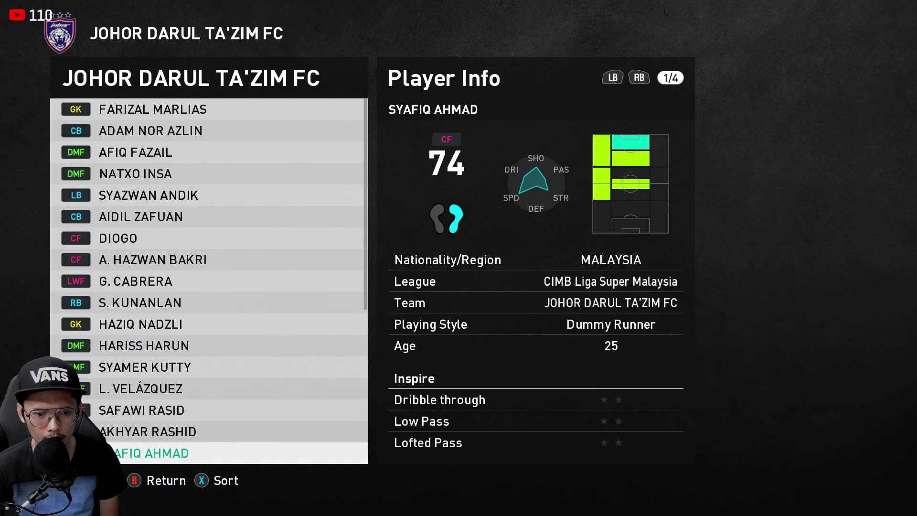
pyautogui.press('Up')
pyautogui.press('Up')
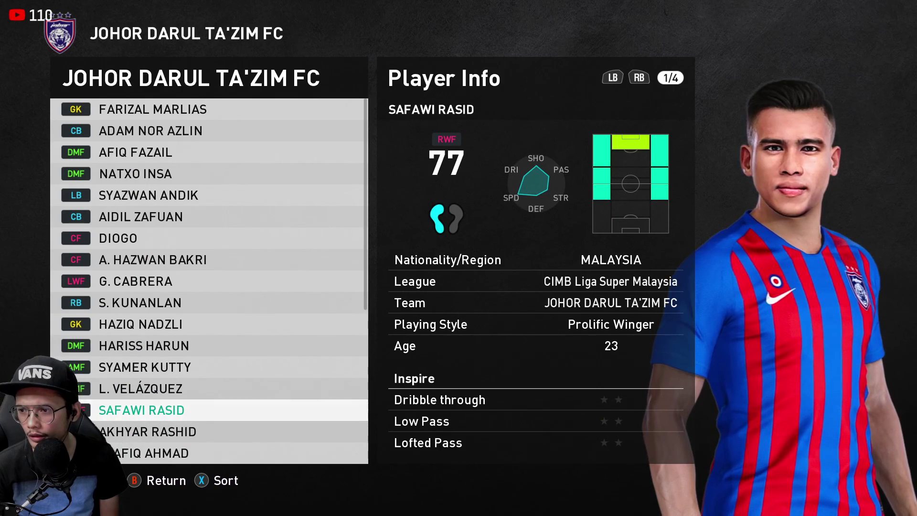
# Leave the club's league and open the Asia-Oceania national teams in the team selection
pyautogui.press('Escape')
pyautogui.press('Down')
pyautogui.press('Down')
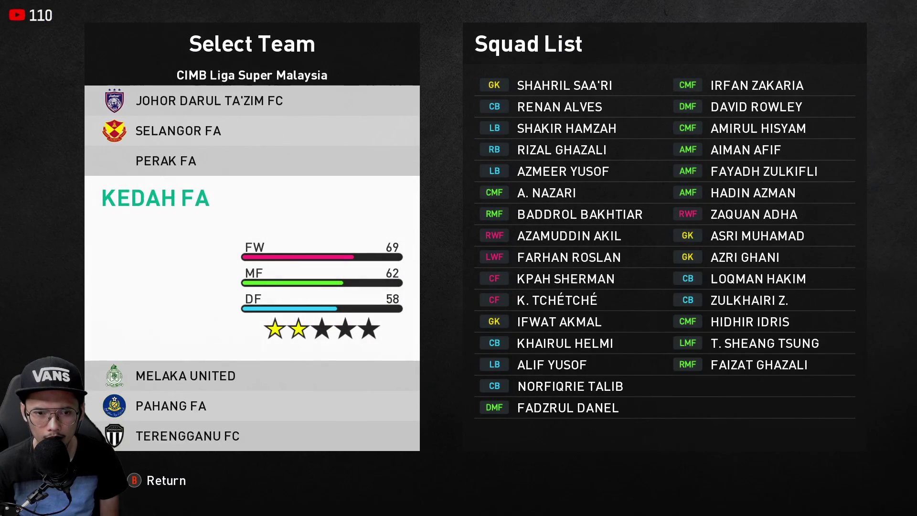
pyautogui.press('Escape')
pyautogui.press('Down')
pyautogui.press('Down')
pyautogui.press('Down')
pyautogui.press('Down')
pyautogui.press('Down')
pyautogui.press('Down')
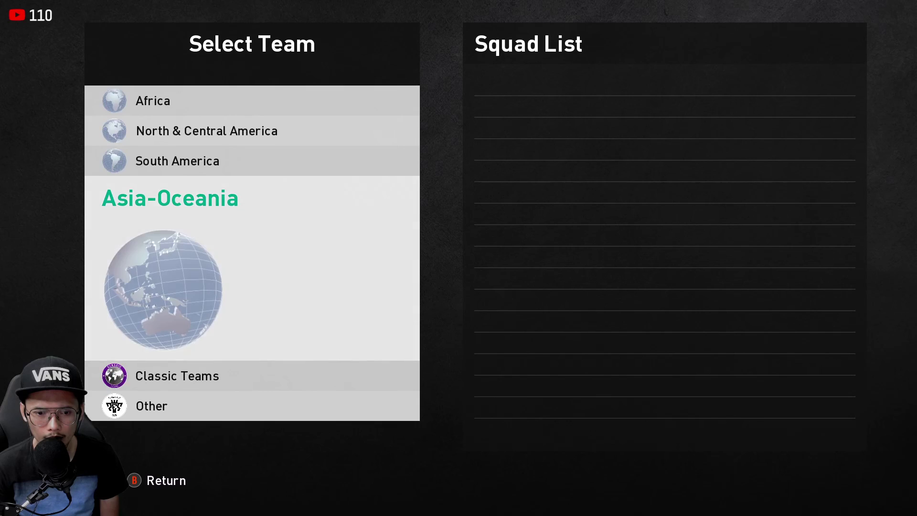
pyautogui.press('Return')
# Open the MALAYSIA national team and examine the first few players' info, faces and kits
pyautogui.press('Down')
pyautogui.press('Down')
pyautogui.press('Down')
pyautogui.press('Down')
pyautogui.press('Down')
pyautogui.press('Down')
pyautogui.press('Down')
pyautogui.press('Down')
pyautogui.press('Down')
pyautogui.press('Down')
pyautogui.press('Down')
pyautogui.press('Down')
pyautogui.press('Down')
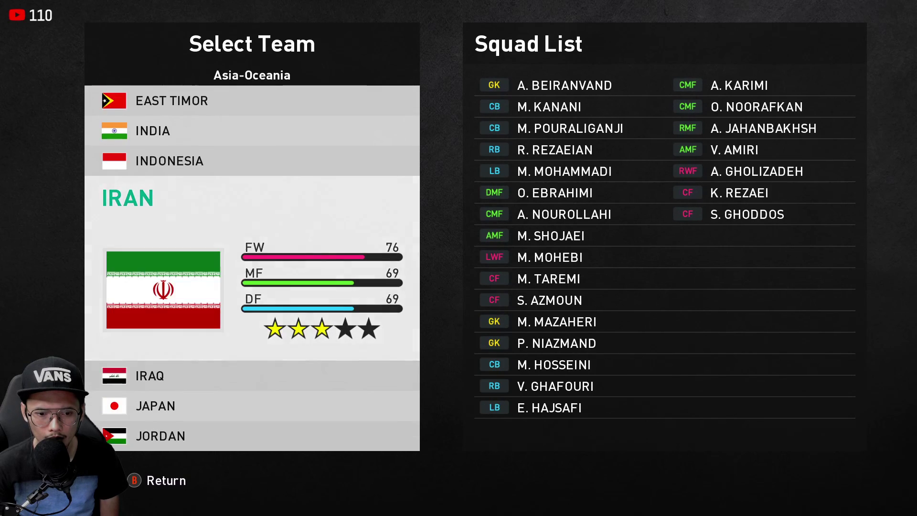
pyautogui.press('Down')
pyautogui.press('Down')
pyautogui.press('Down')
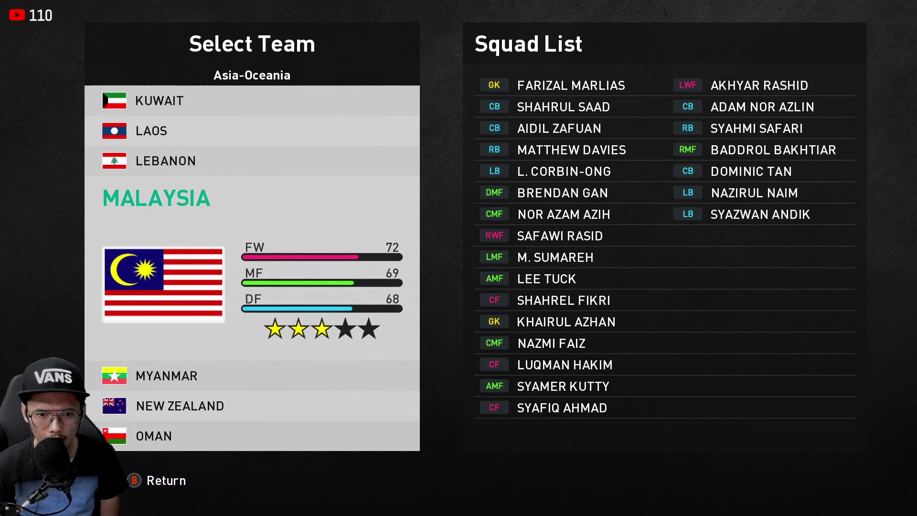
pyautogui.press('Return')
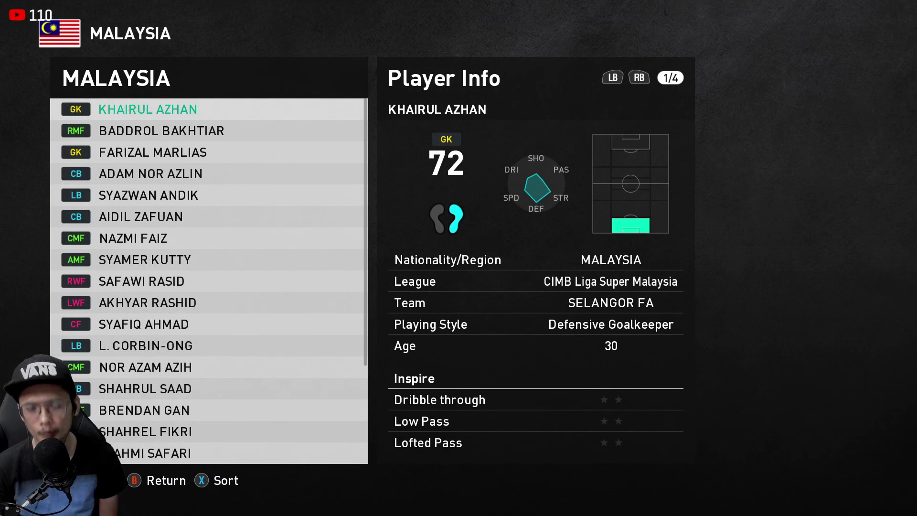
pyautogui.press('Down')
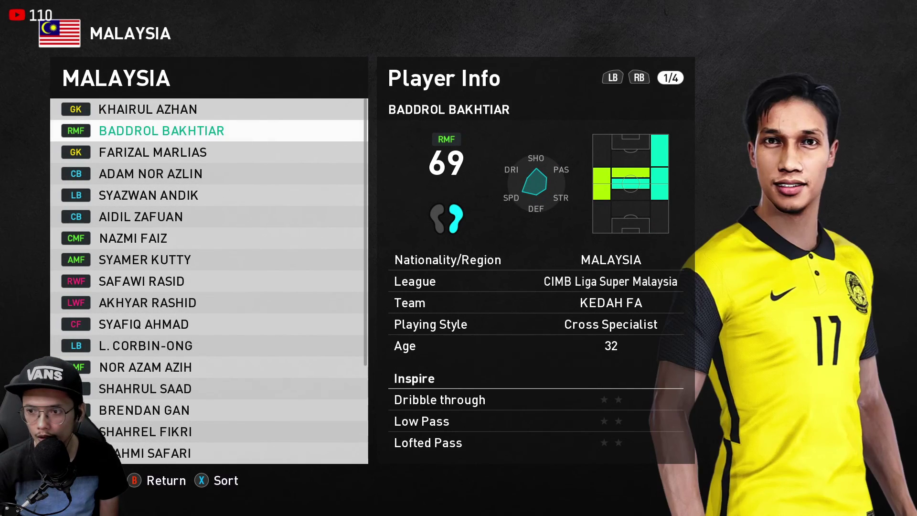
pyautogui.press('Down')
pyautogui.press('Down')
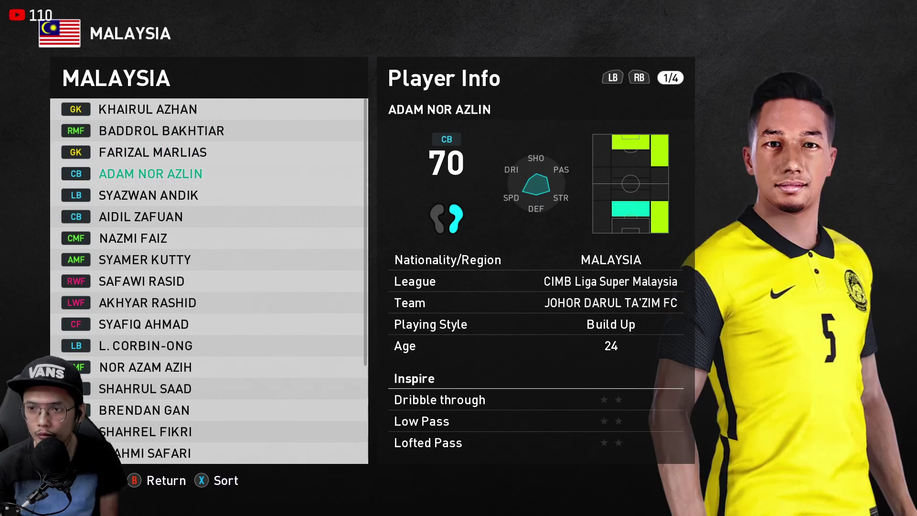
# Leave player editing, finish Edit mode and return to the Top Menu
pyautogui.press('Escape')
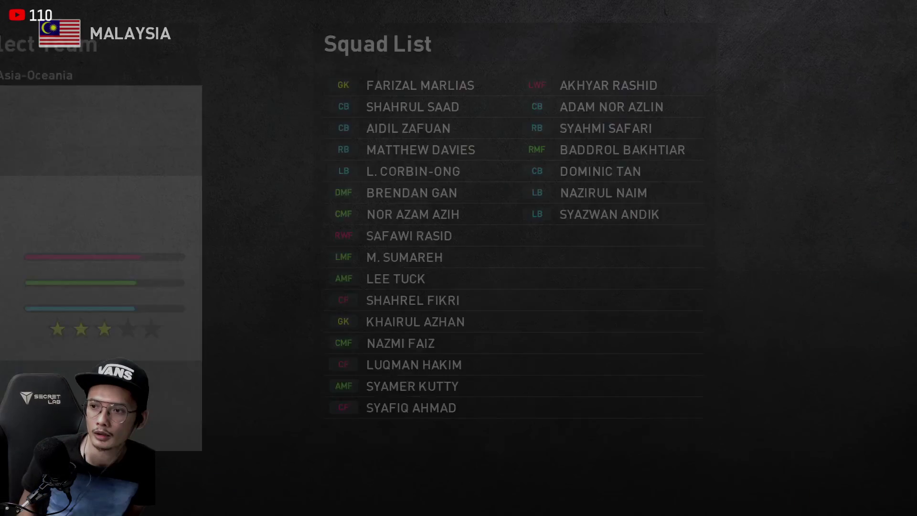
pyautogui.press('Escape')
pyautogui.press('Escape')
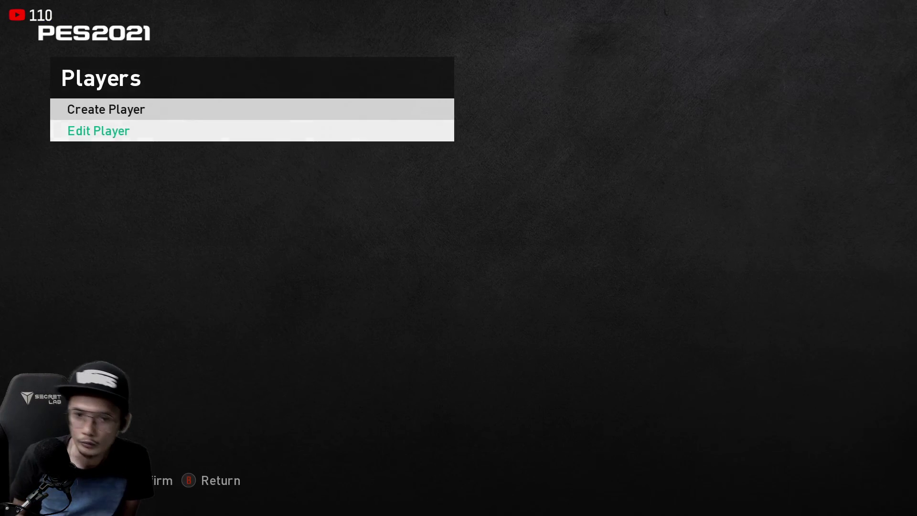
pyautogui.press('Escape')
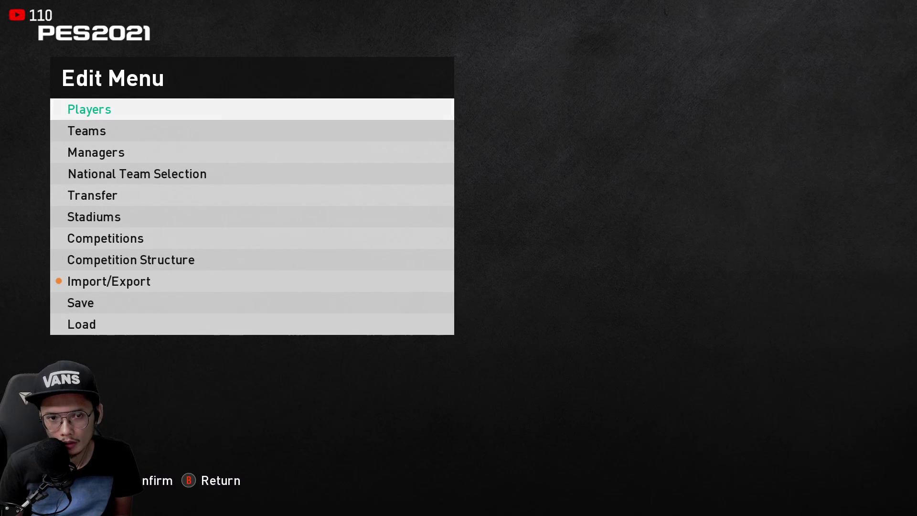
pyautogui.press('Escape')
pyautogui.press('Right')
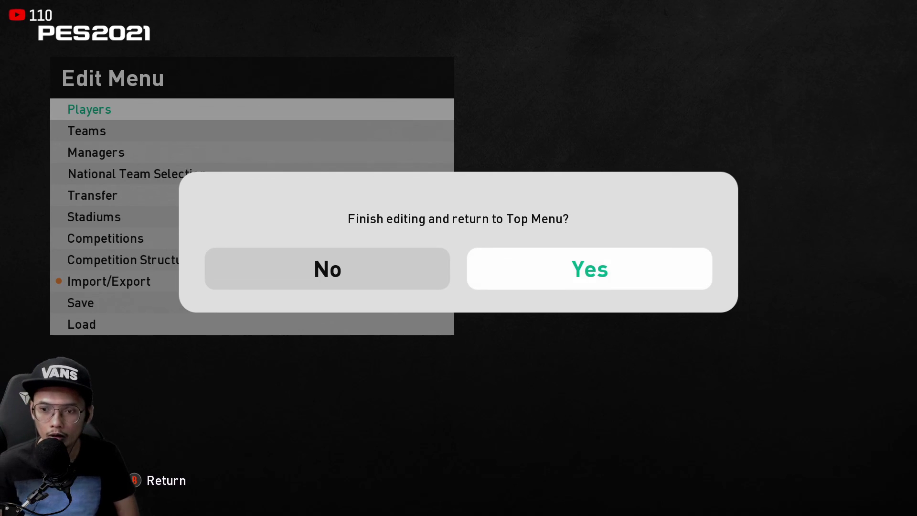
pyautogui.press('Left')
pyautogui.press('Right')
pyautogui.press('Return')
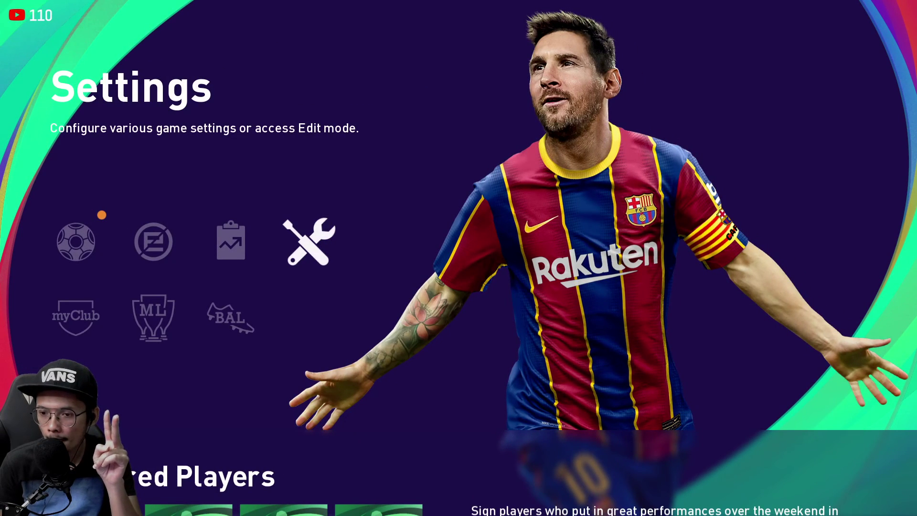
pyautogui.press('Down')
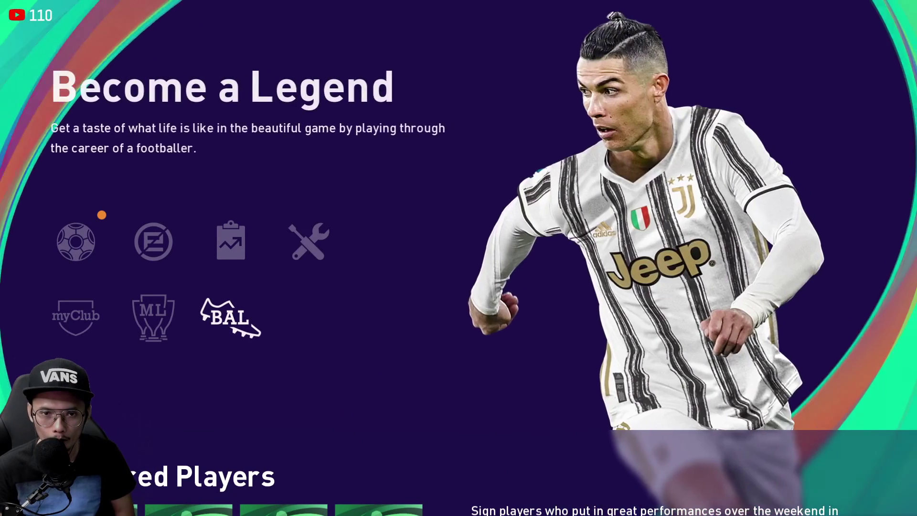
pyautogui.press('Up')
pyautogui.press('Left')
pyautogui.press('Right')
pyautogui.press('Right')
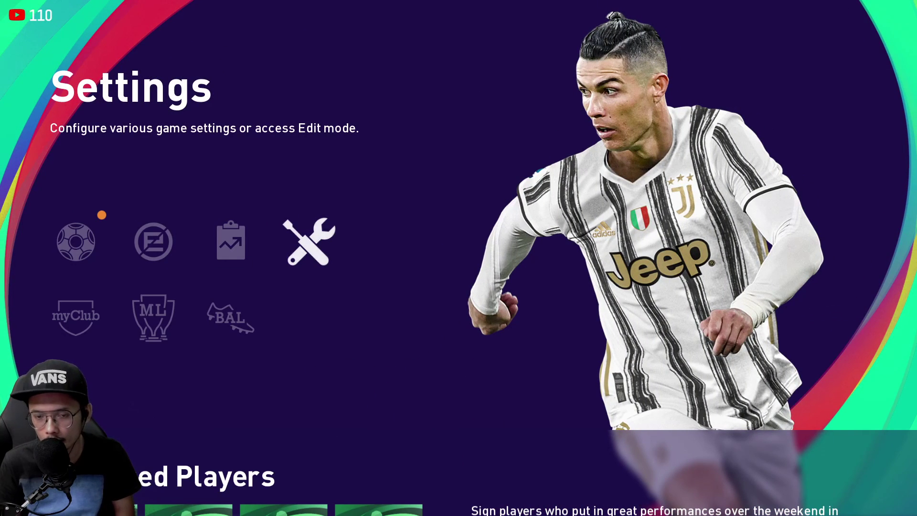
# Quit the game through the Settings section and confirm
pyautogui.press('Return')
pyautogui.press('Down')
pyautogui.press('Down')
pyautogui.press('Down')
pyautogui.press('Down')
pyautogui.press('Down')
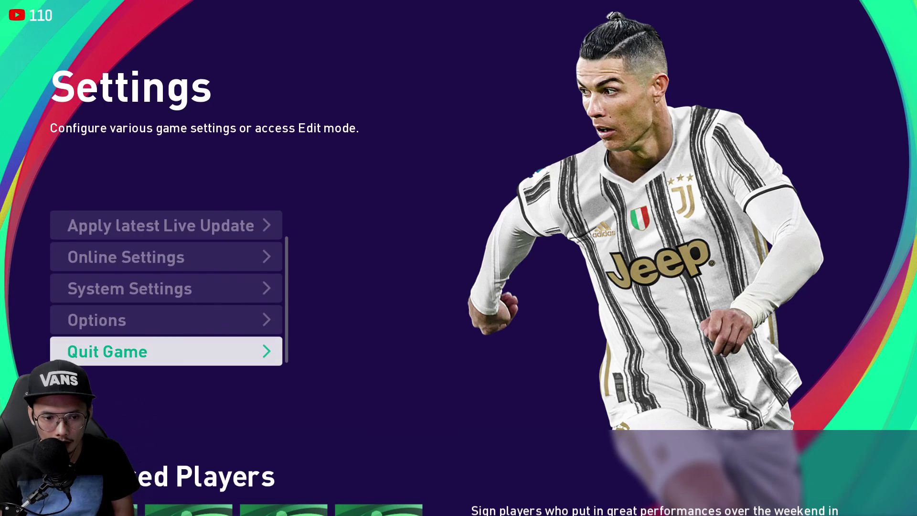
pyautogui.press('Return')
pyautogui.press('Right')
pyautogui.press('Return')
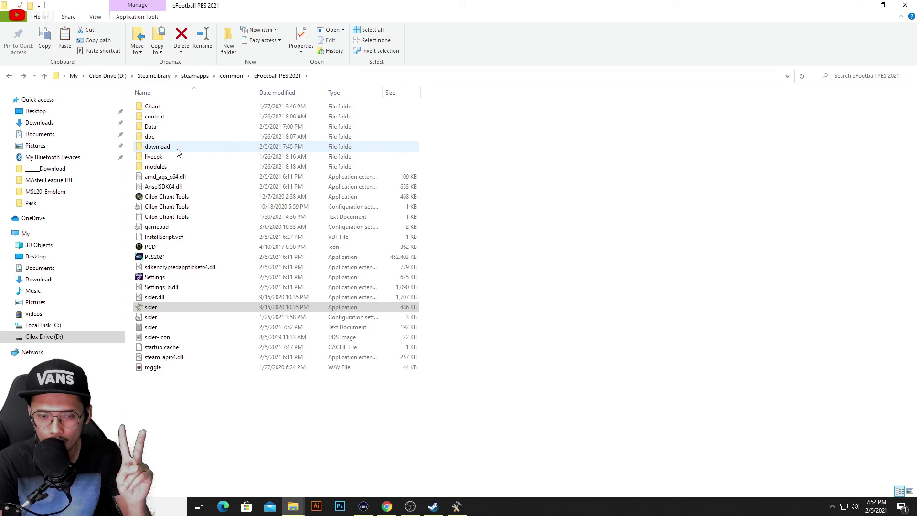
# Copy DpFileList.bin from the dpfile online folder in the game's download folder and check the dpfile mod version folder
pyautogui.doubleClick(178, 151)
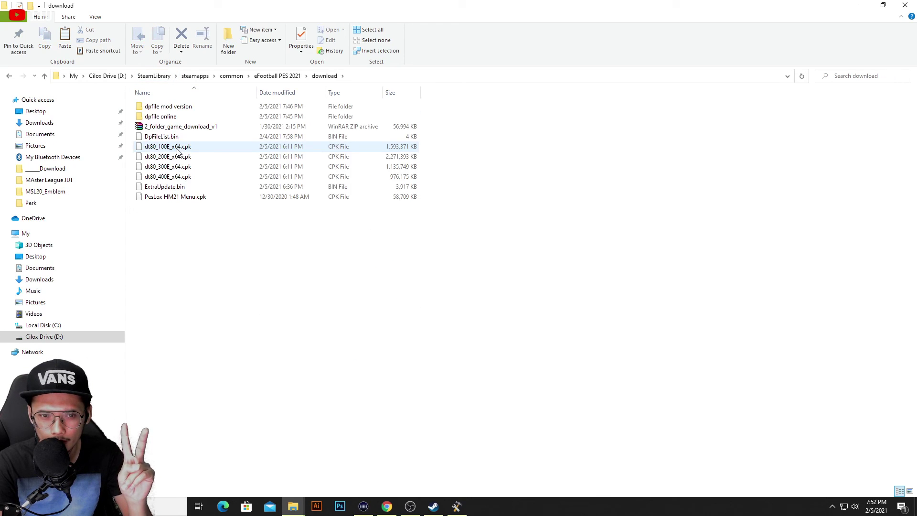
pyautogui.doubleClick(177, 119)
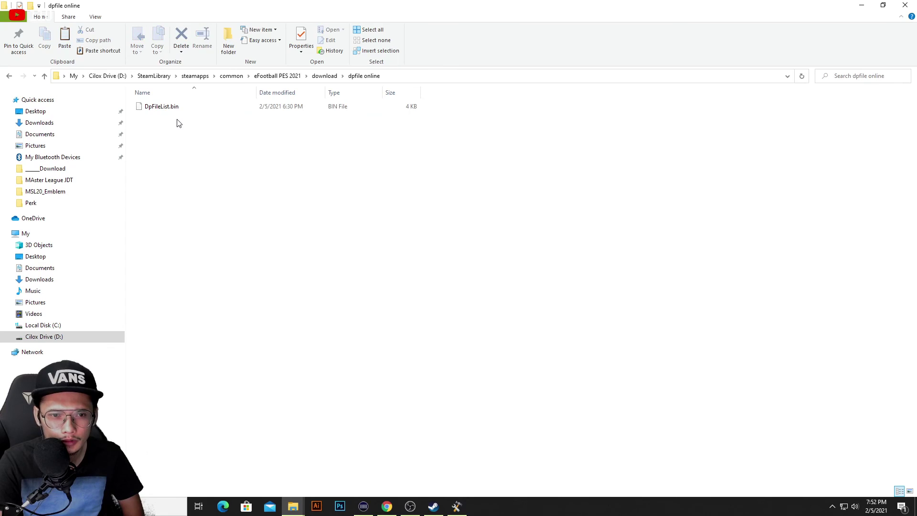
pyautogui.click(190, 109)
pyautogui.rightClick(190, 109)
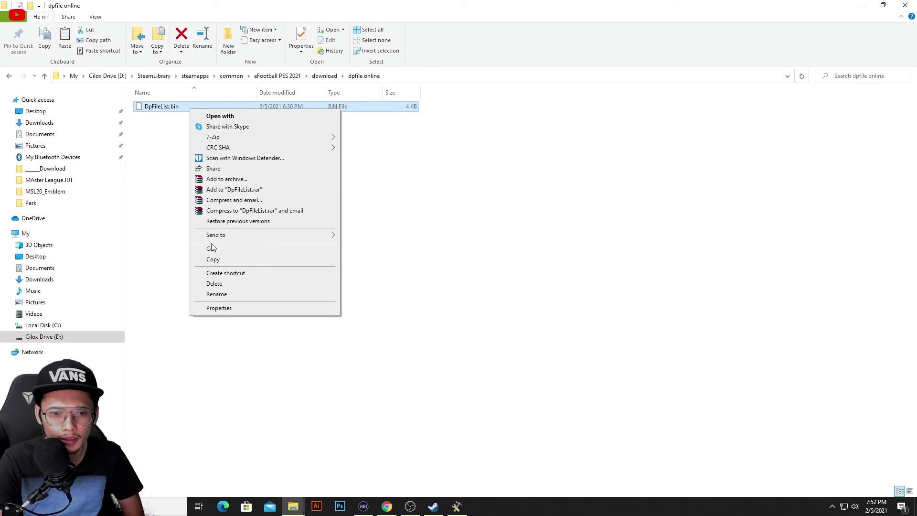
pyautogui.click(219, 259)
pyautogui.click(9, 76)
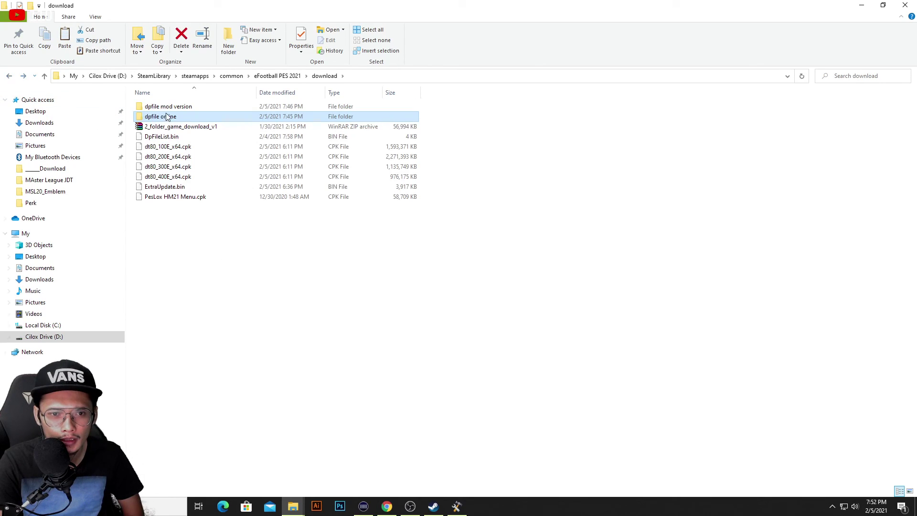
pyautogui.doubleClick(187, 109)
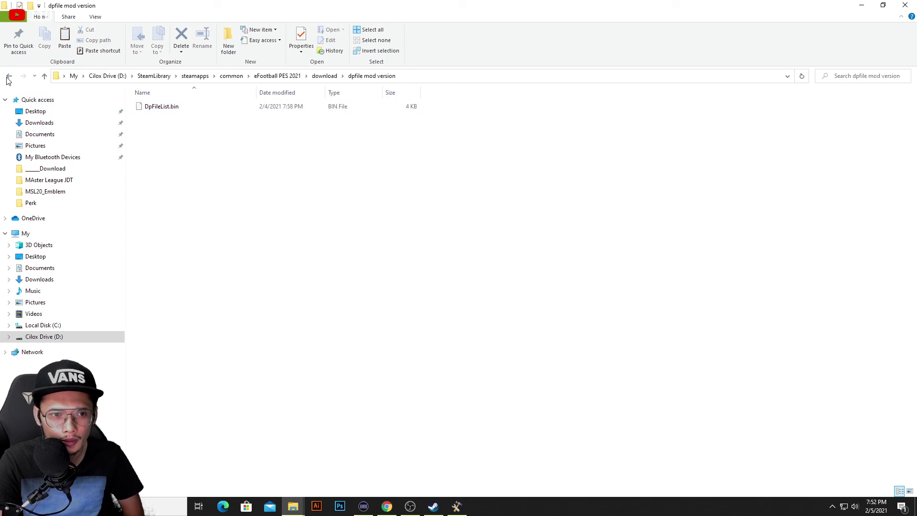
pyautogui.click(9, 76)
# Copy DpFileList.bin from dpfile online into the download folder, replacing the existing file
pyautogui.click(169, 117)
pyautogui.doubleClick(168, 117)
pyautogui.click(175, 107)
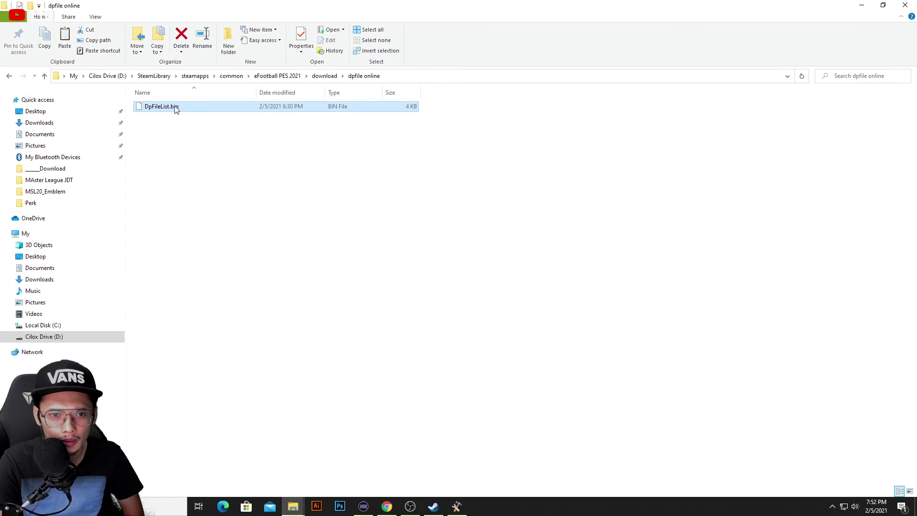
pyautogui.rightClick(174, 107)
pyautogui.click(197, 256)
pyautogui.click(8, 77)
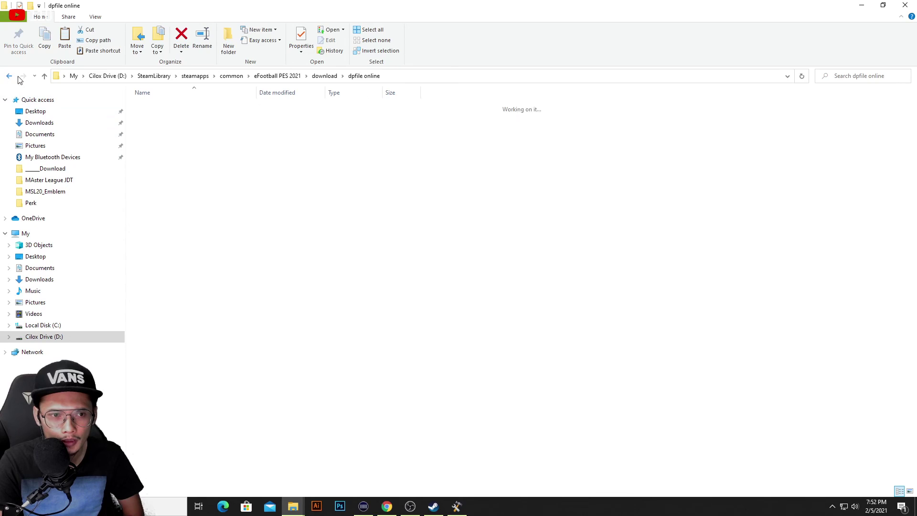
pyautogui.rightClick(293, 249)
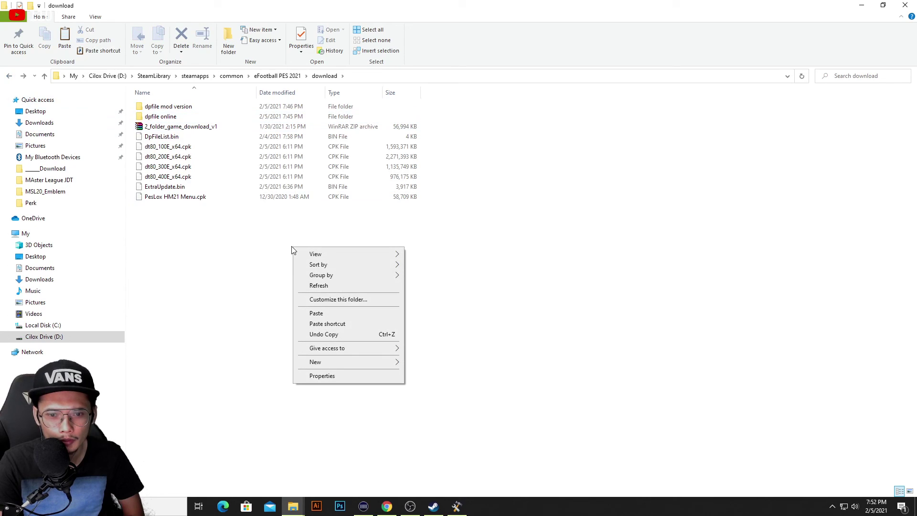
pyautogui.click(334, 314)
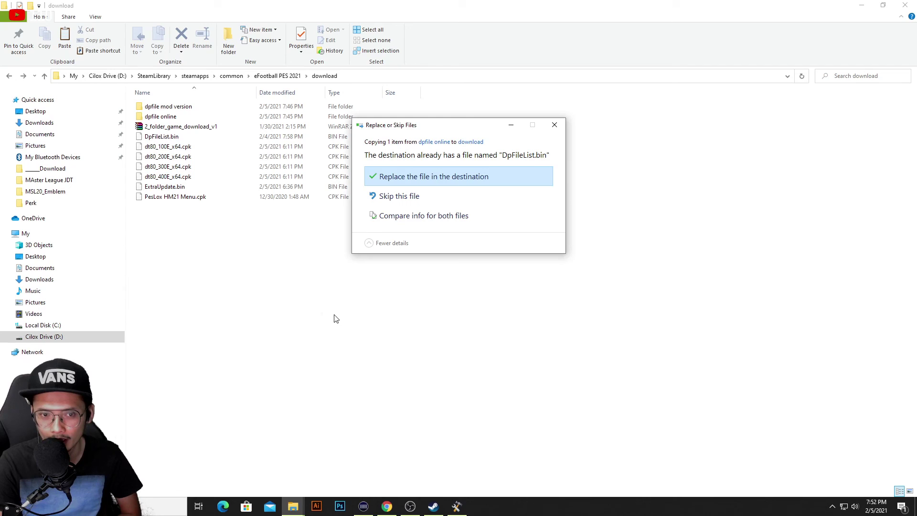
pyautogui.click(456, 176)
pyautogui.click(284, 276)
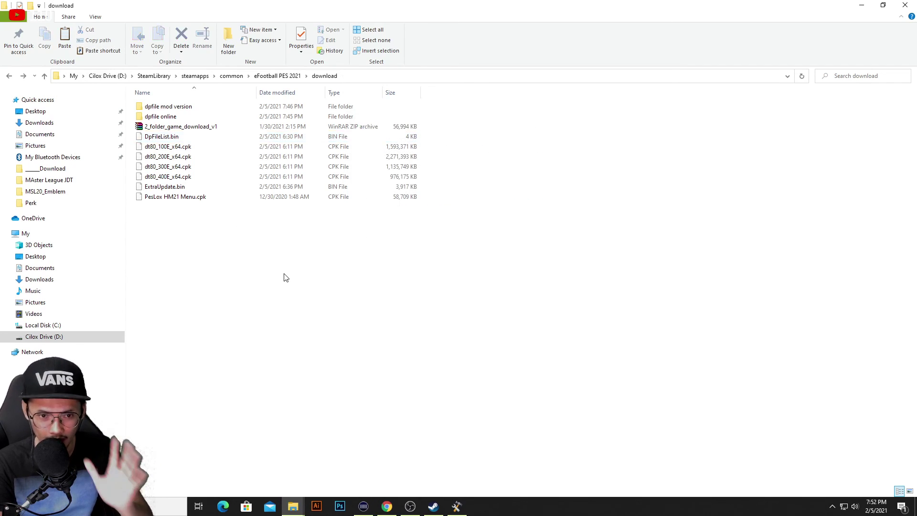
# Copy the EDIT00000000 file from the online folder in Documents > KONAMI > eFootball PES 2021 SEASON UPDATE
pyautogui.click(46, 134)
pyautogui.click(185, 170)
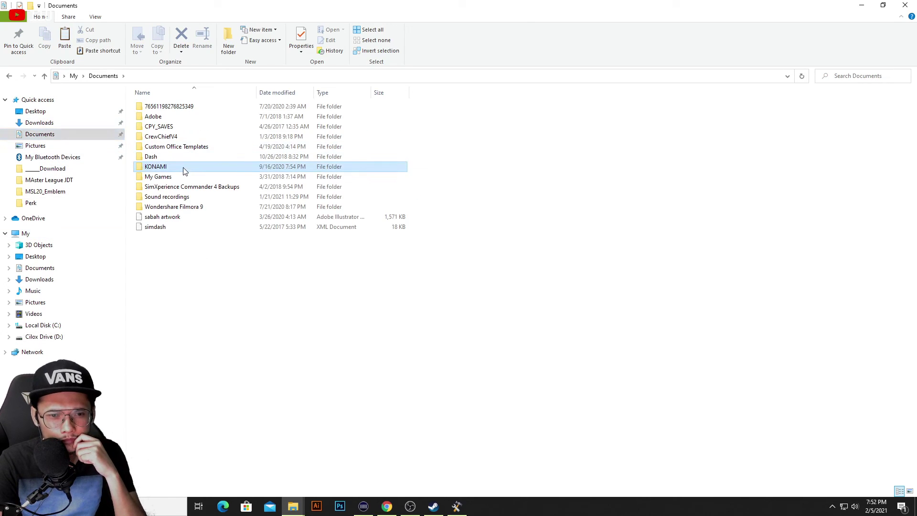
pyautogui.doubleClick(217, 170)
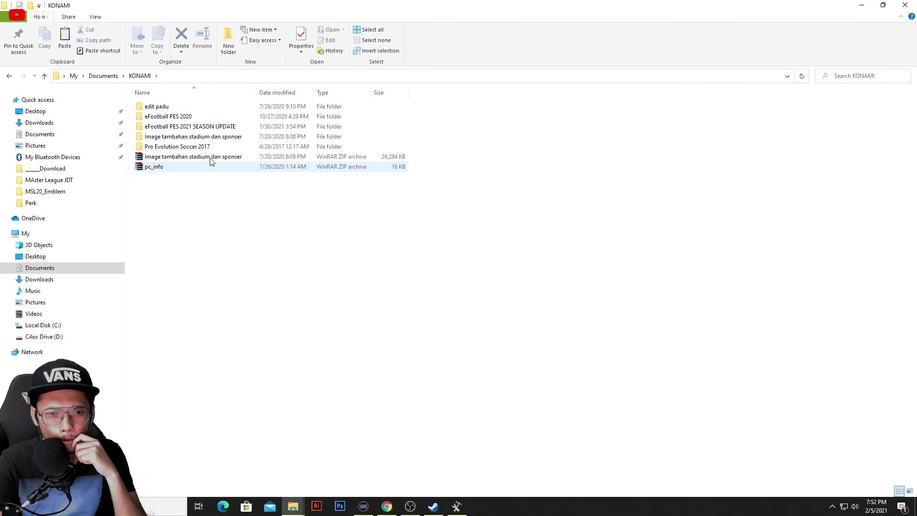
pyautogui.doubleClick(227, 127)
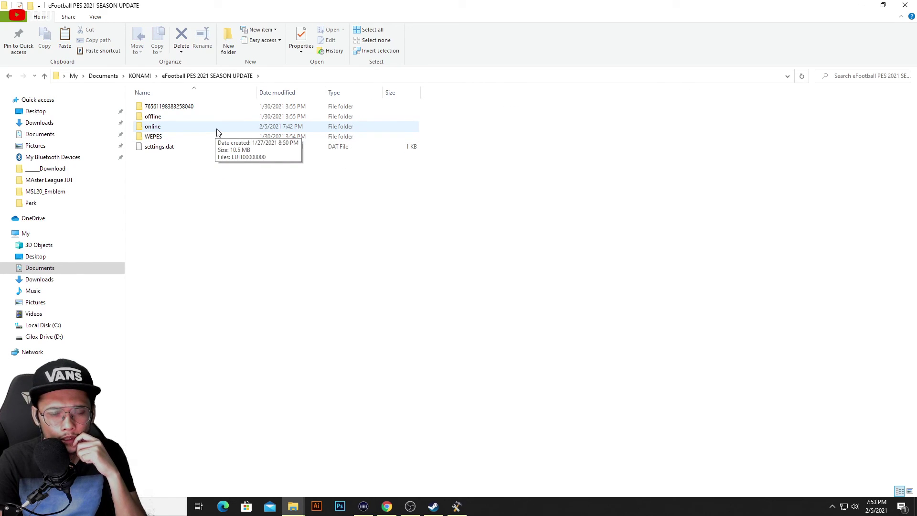
pyautogui.doubleClick(216, 130)
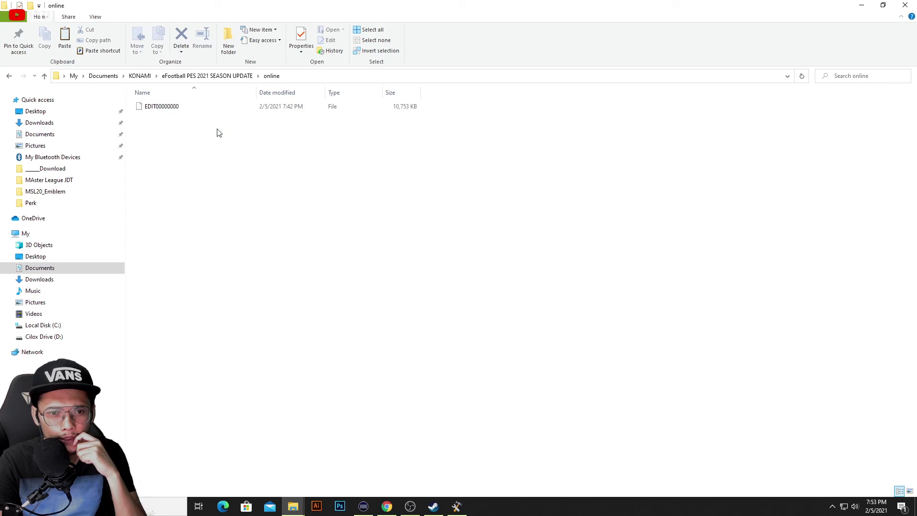
pyautogui.click(198, 108)
pyautogui.rightClick(199, 109)
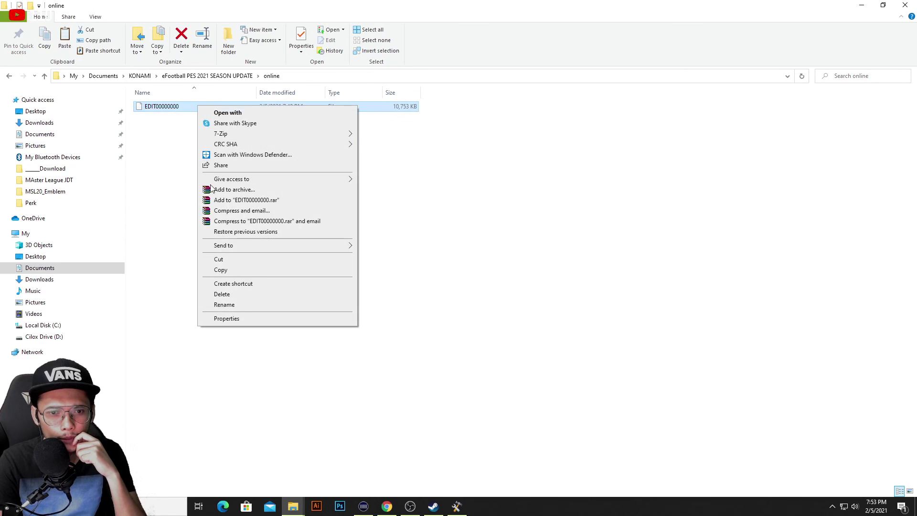
pyautogui.click(219, 269)
# Paste EDIT00000000 into the save folder inside the numbered account folder, replacing the existing file, and close the window
pyautogui.click(8, 76)
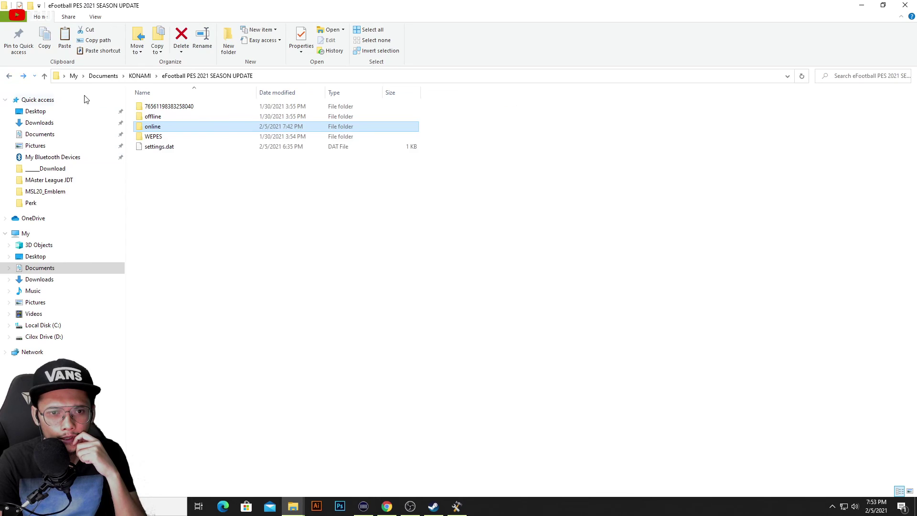
pyautogui.doubleClick(171, 107)
pyautogui.doubleClick(171, 107)
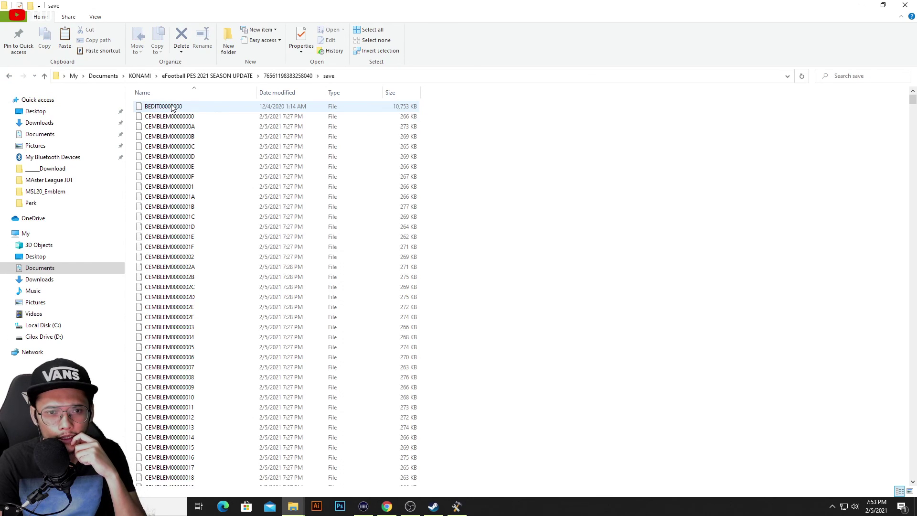
pyautogui.rightClick(575, 156)
pyautogui.click(603, 223)
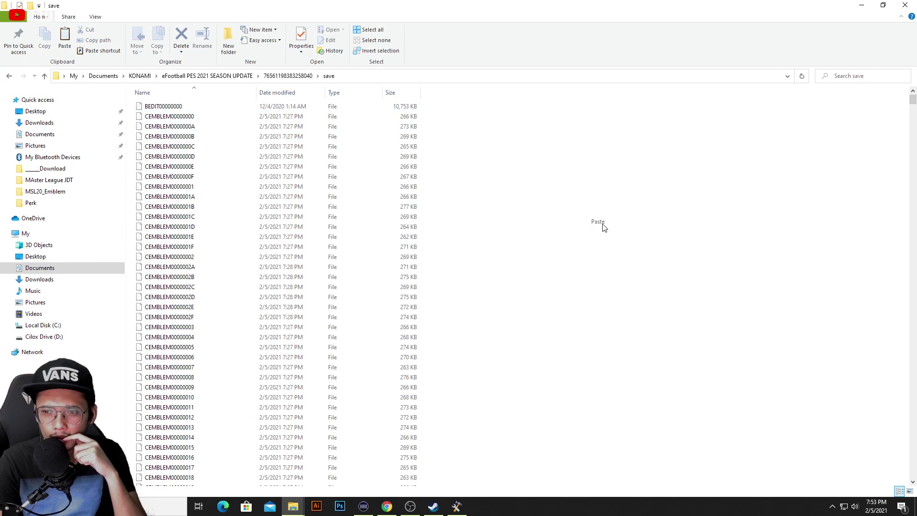
pyautogui.click(496, 188)
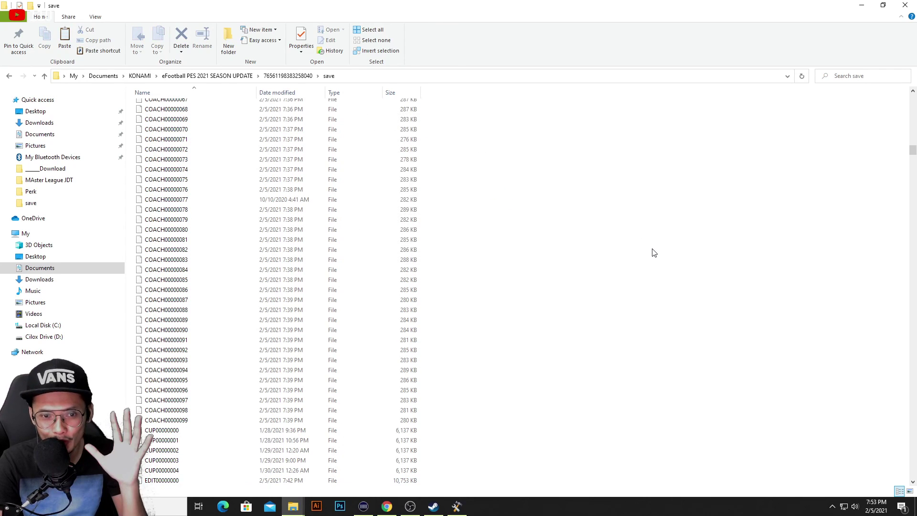
pyautogui.click(9, 76)
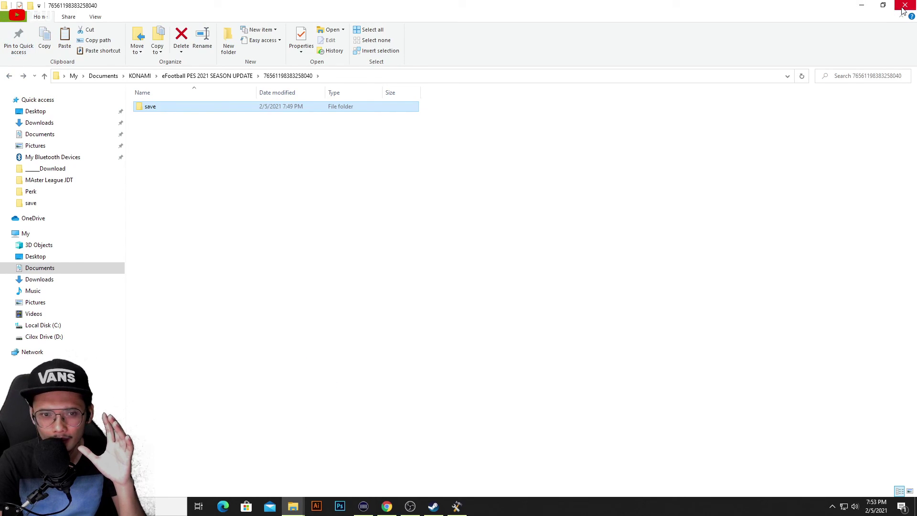
pyautogui.click(904, 7)
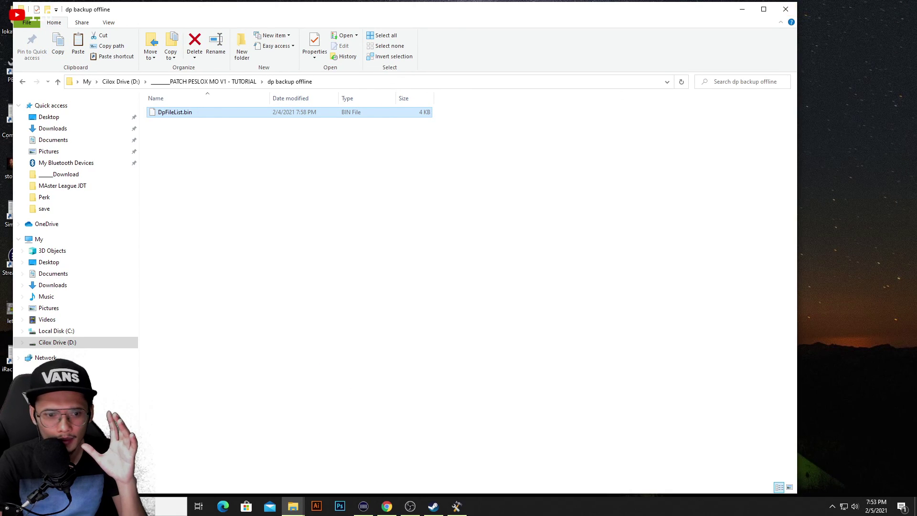
# Open the eFootball PES 2021 game folder in SteamLibrary > steamapps > common on drive D
pyautogui.click(76, 343)
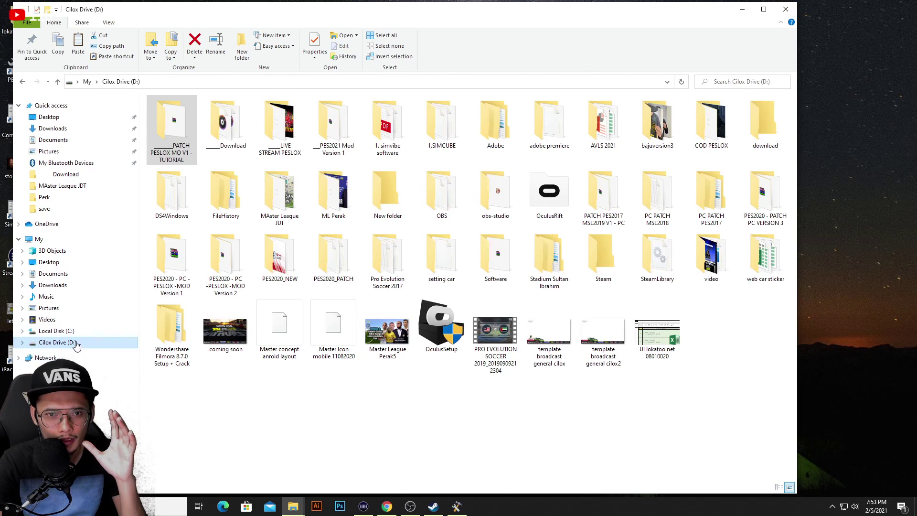
pyautogui.doubleClick(658, 257)
pyautogui.doubleClick(168, 112)
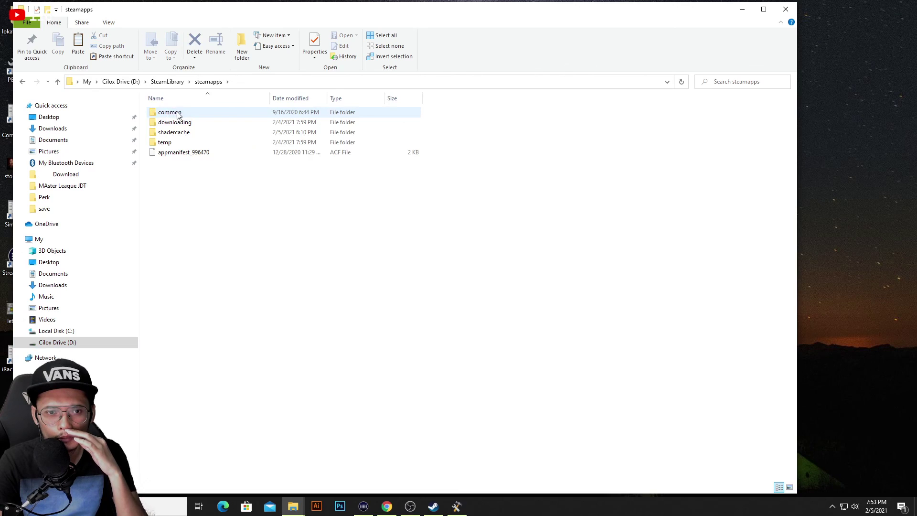
pyautogui.doubleClick(169, 113)
pyautogui.click(202, 134)
pyautogui.doubleClick(202, 133)
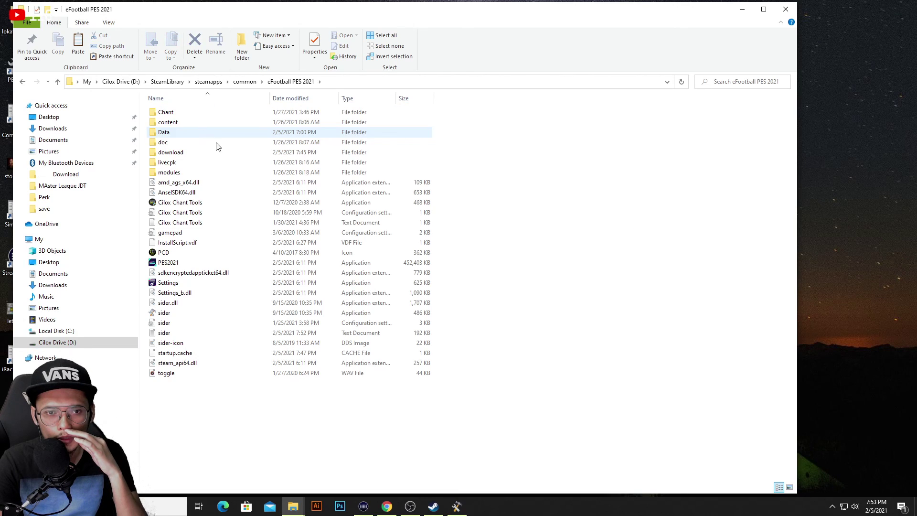
# Run PES2021 as administrator and cancel the Microsoft Visual C++ 2019 runtime installer prompts
pyautogui.click(200, 265)
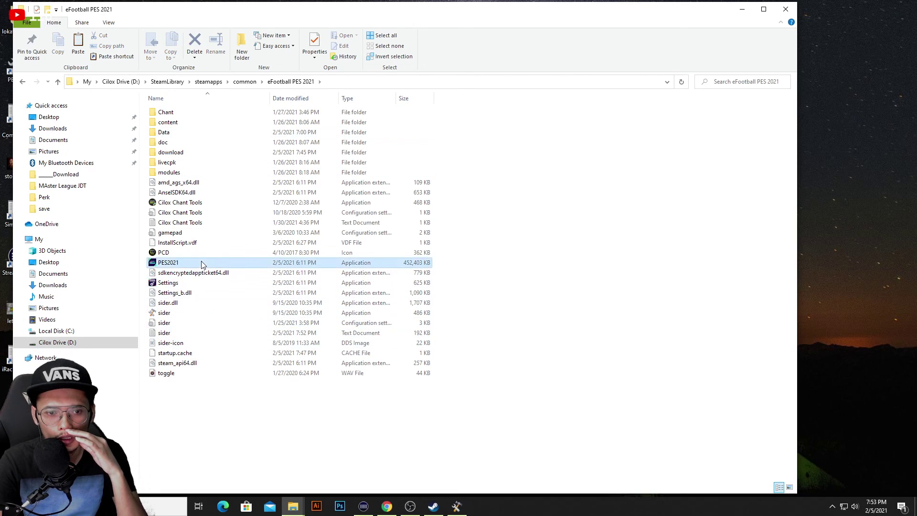
pyautogui.rightClick(202, 264)
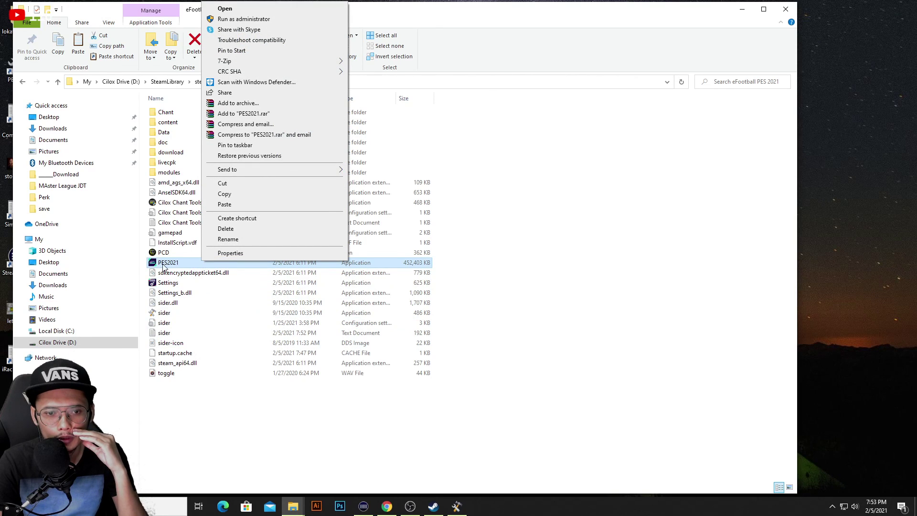
pyautogui.click(262, 19)
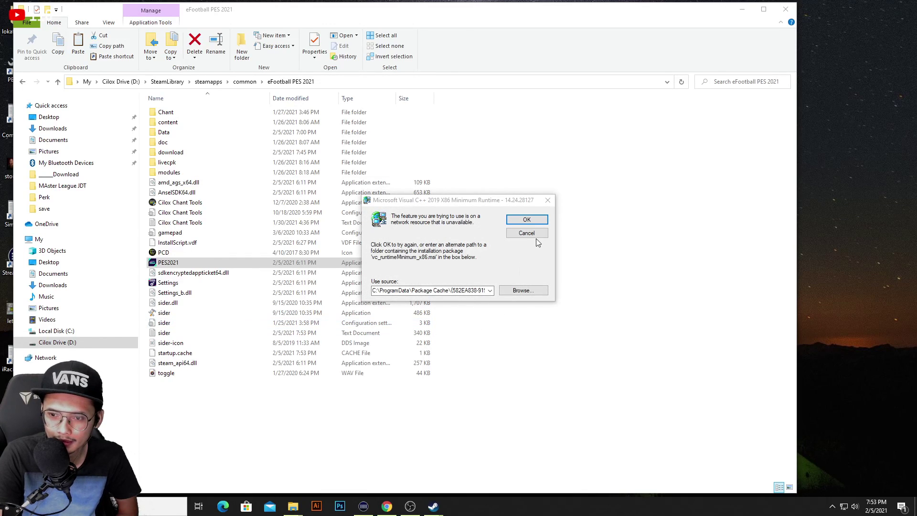
pyautogui.click(537, 233)
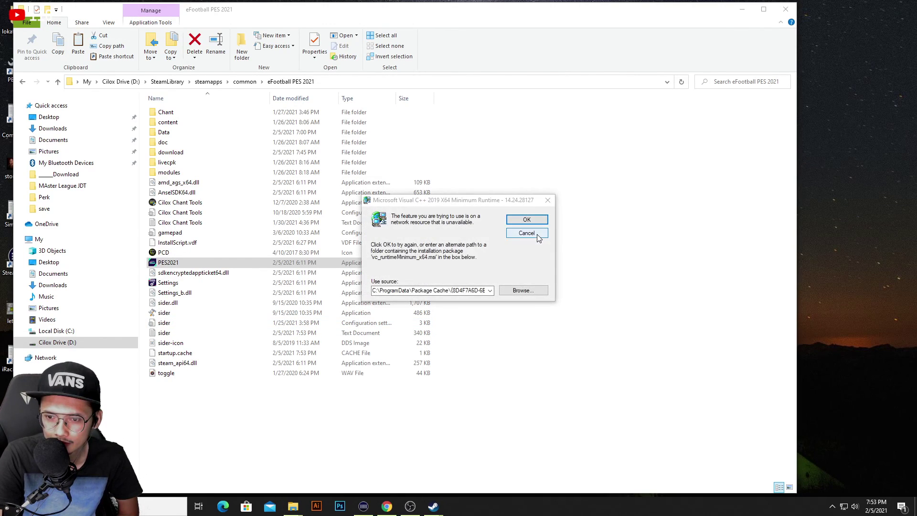
pyautogui.click(537, 237)
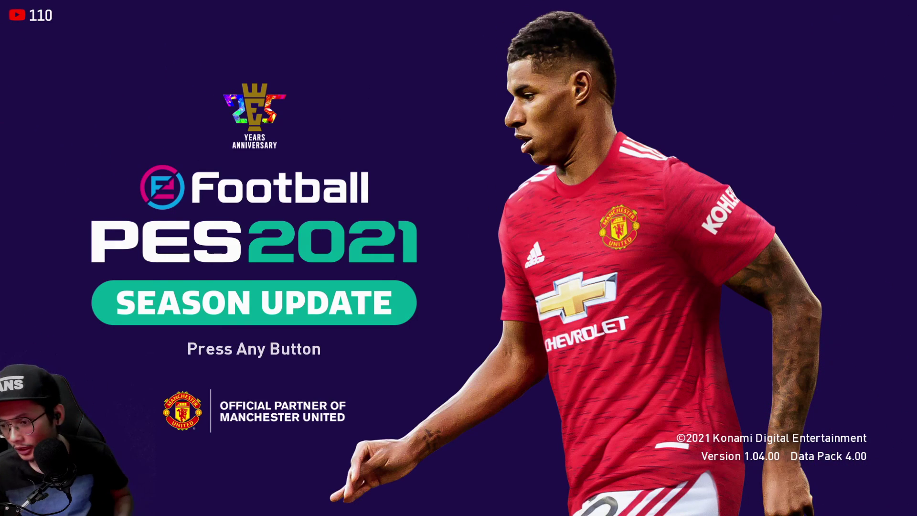
# Enter the game from the title screen and confirm Malaysia as the Country/Region
pyautogui.press('Return')
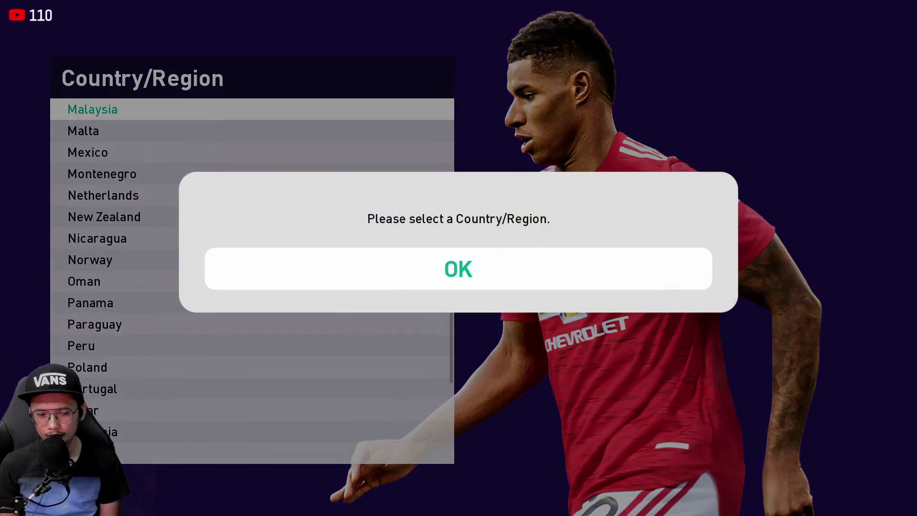
pyautogui.press('Return')
pyautogui.press('Return')
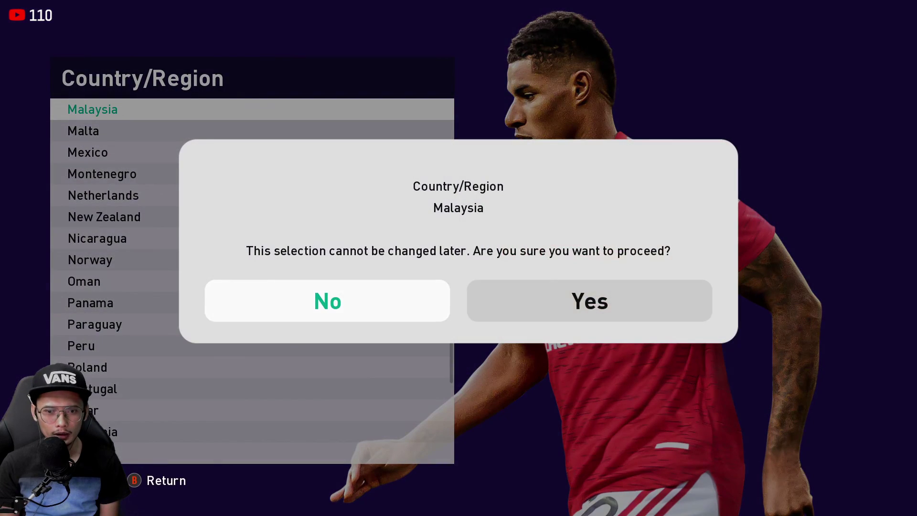
pyautogui.press('Right')
pyautogui.press('Return')
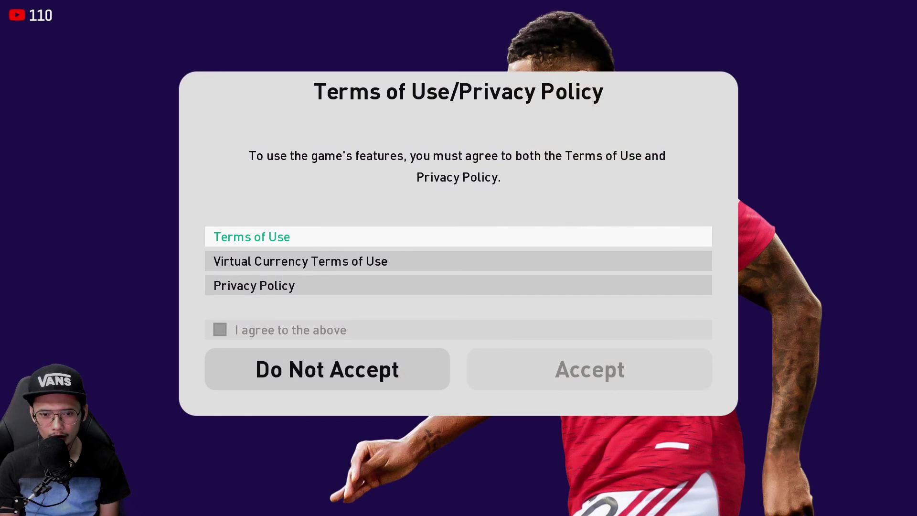
# Open the Terms of Use, Virtual Currency Terms of Use and Privacy Policy in turn, returning to the game after each
pyautogui.press('Return')
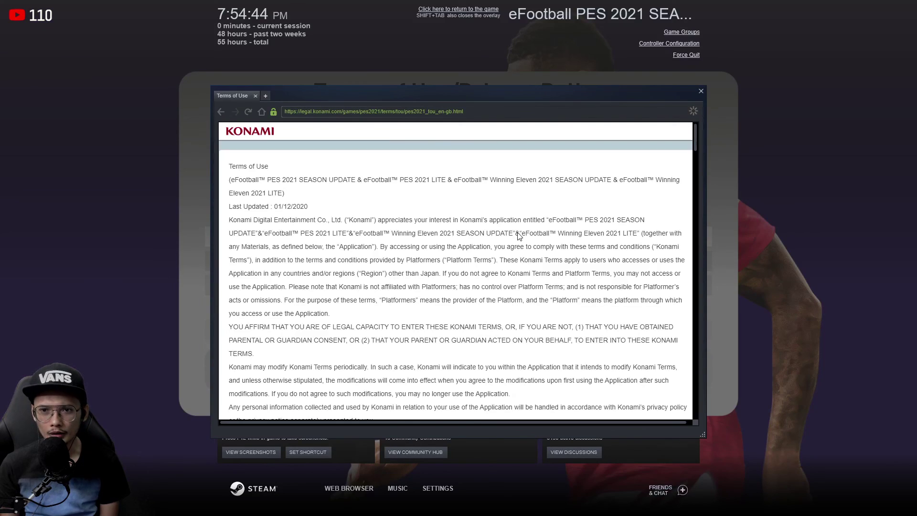
pyautogui.click(458, 9)
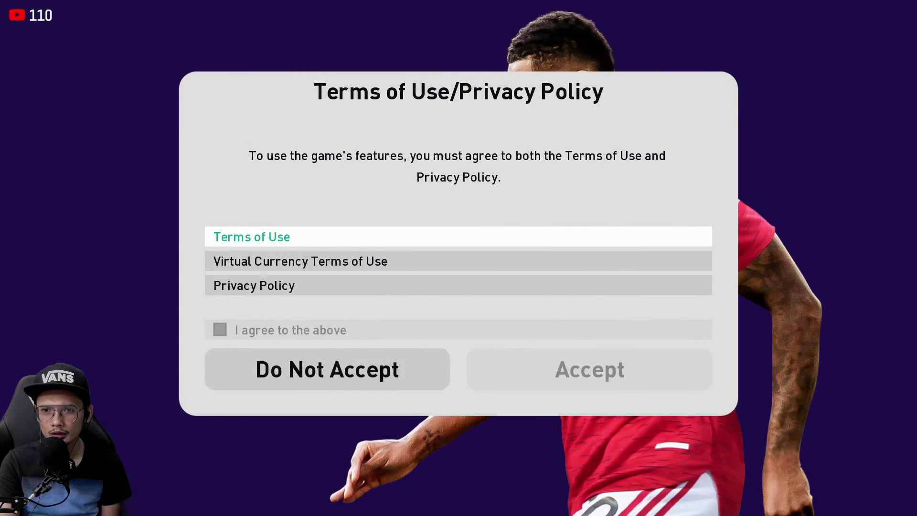
pyautogui.press('Down')
pyautogui.press('Return')
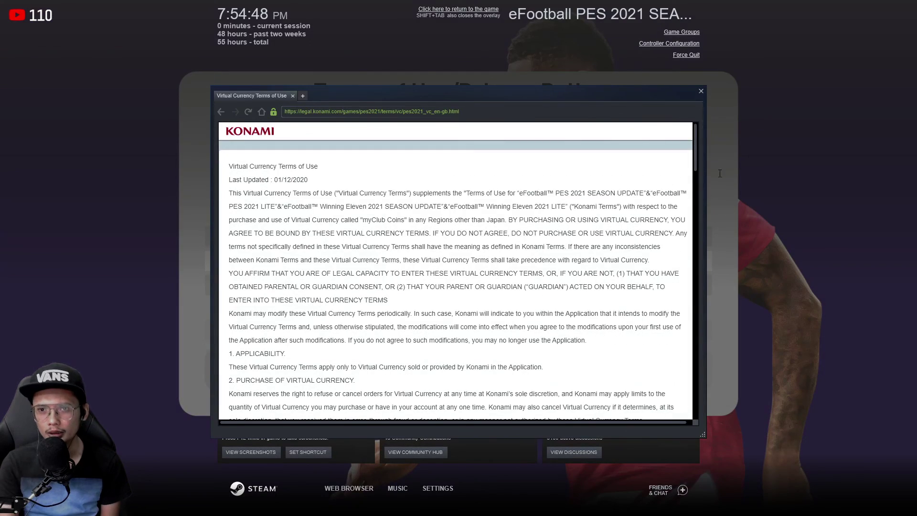
pyautogui.click(435, 8)
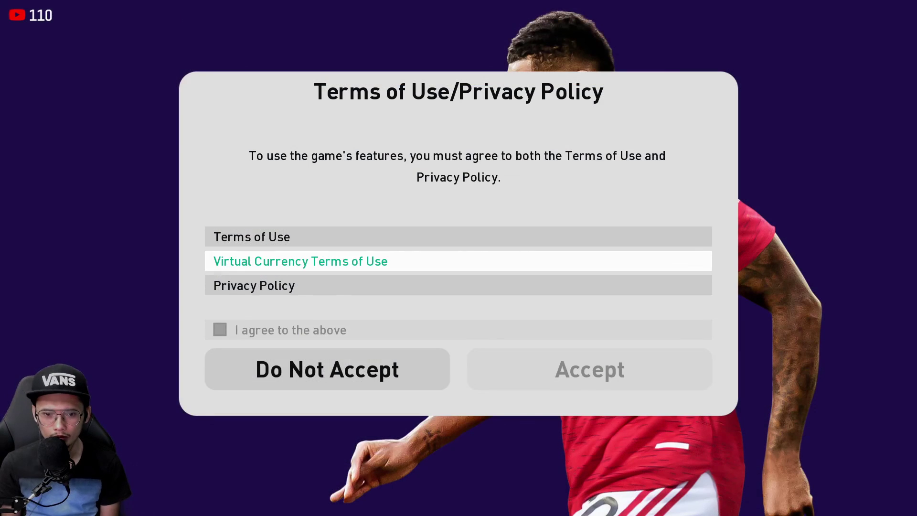
pyautogui.press('Down')
pyautogui.press('Return')
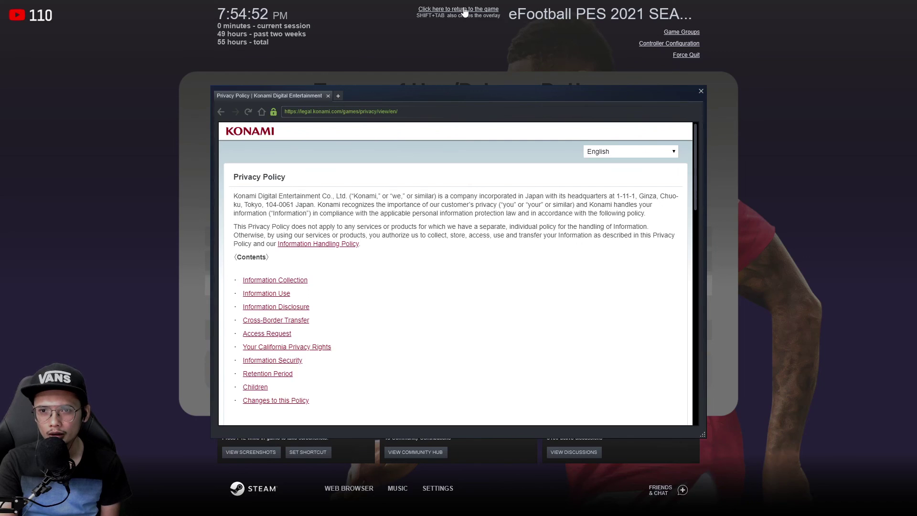
pyautogui.click(467, 13)
# Agree to the listed terms and accept the Terms of Use/Privacy Policy
pyautogui.press('Down')
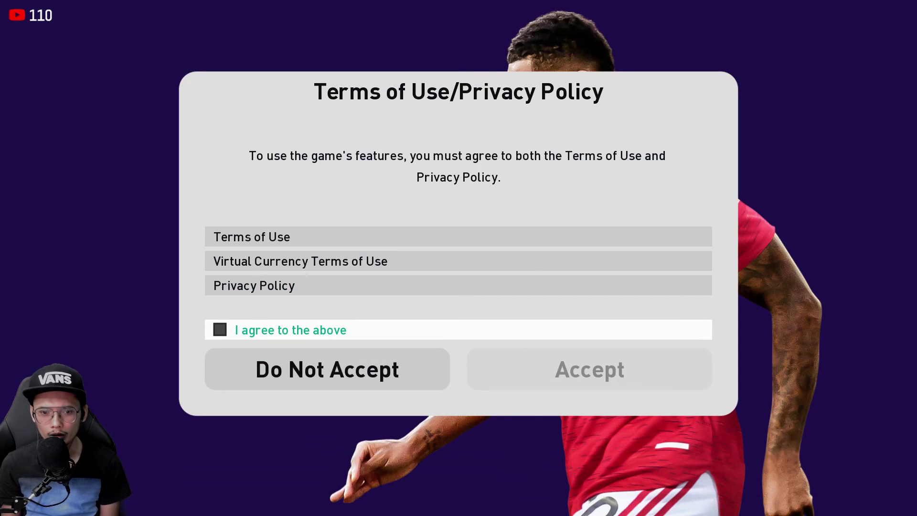
pyautogui.press('Return')
pyautogui.press('Down')
pyautogui.press('Right')
pyautogui.press('Return')
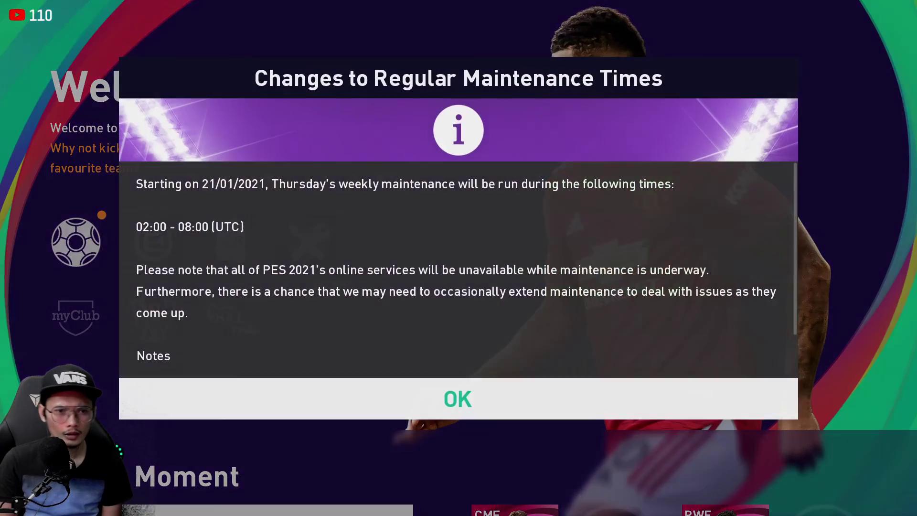
# Skim the Changes to Regular Maintenance Times notice and dismiss it
pyautogui.scroll(-1, 457, 270)
pyautogui.scroll(1, 457, 270)
pyautogui.scroll(-1, 457, 270)
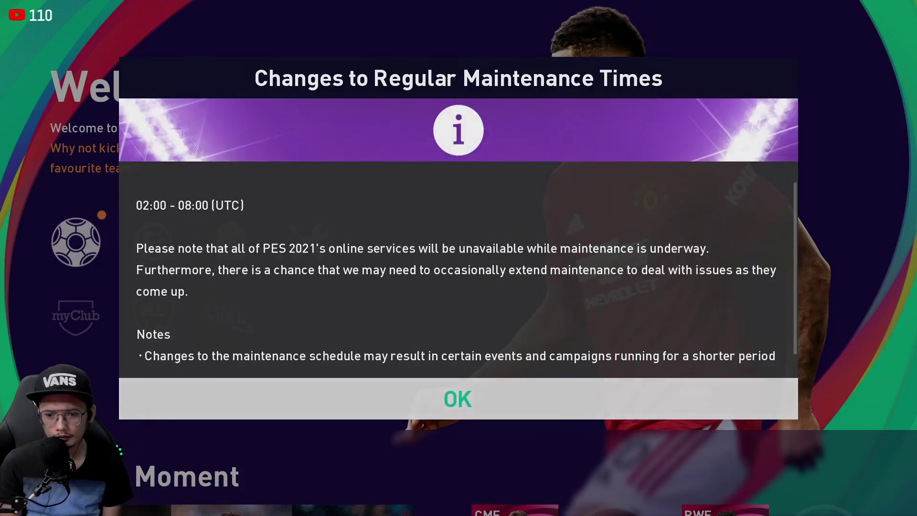
pyautogui.press('Return')
pyautogui.press('Return')
pyautogui.press('Return')
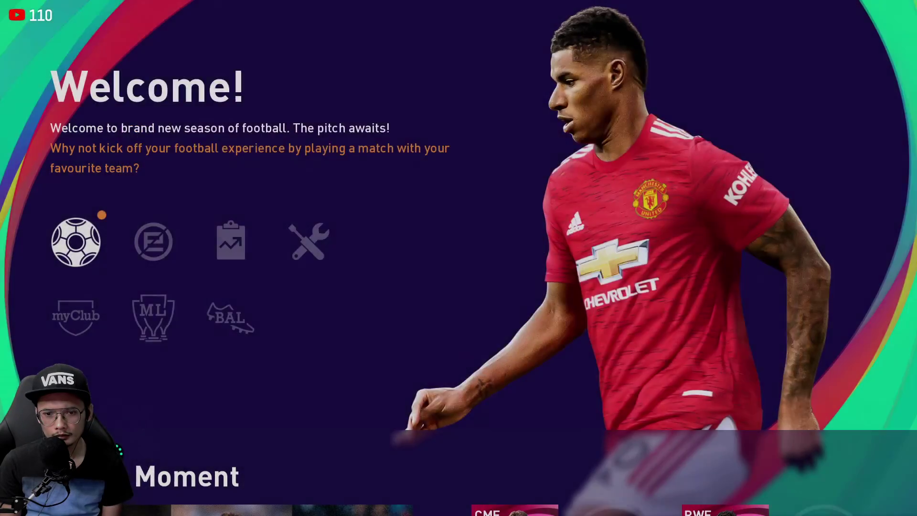
# Dismiss the remaining announcements, including Login Issue and This Week's Matchday Overview, to reach the welcome menu
pyautogui.press('Return')
pyautogui.press('Return')
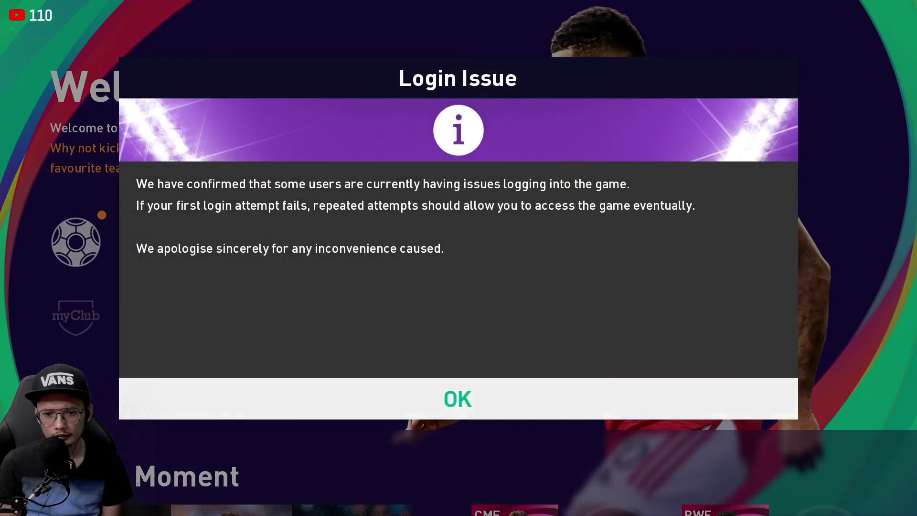
pyautogui.press('Return')
pyautogui.press('Return')
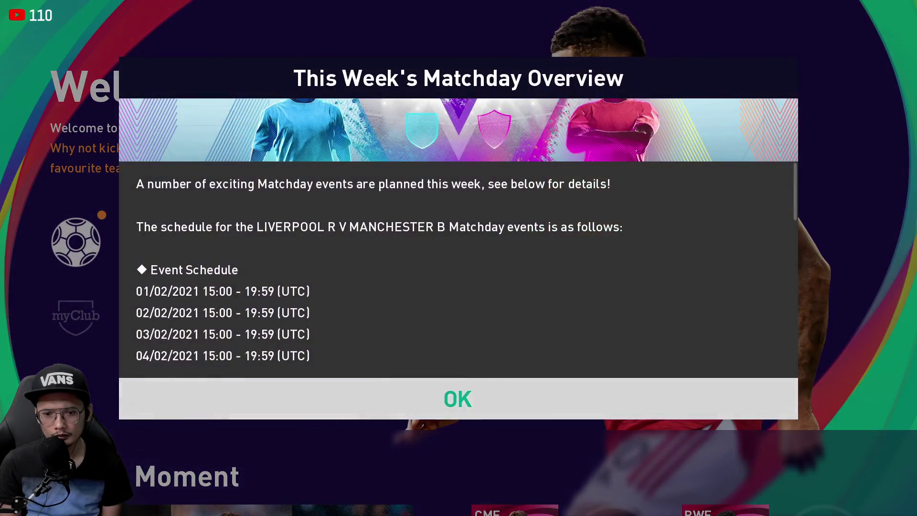
pyautogui.press('Return')
pyautogui.press('Return')
pyautogui.press('Return')
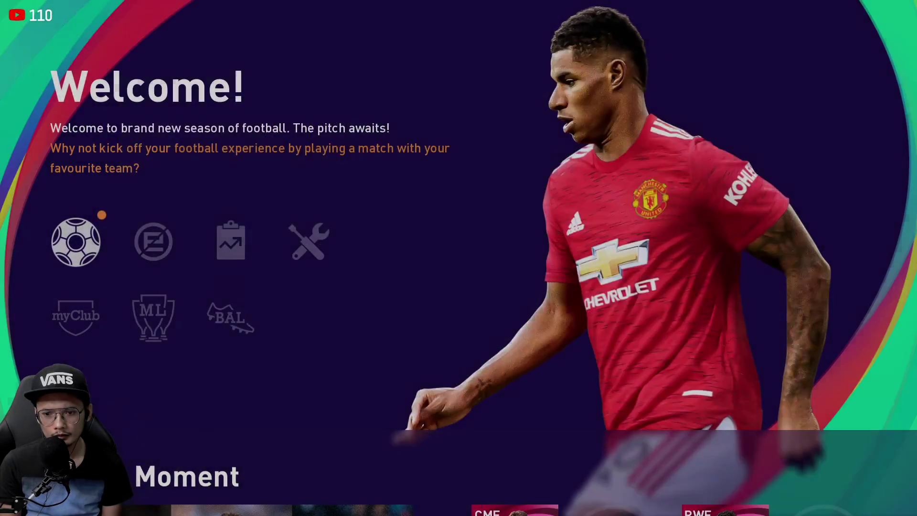
pyautogui.press('Return')
pyautogui.press('Return')
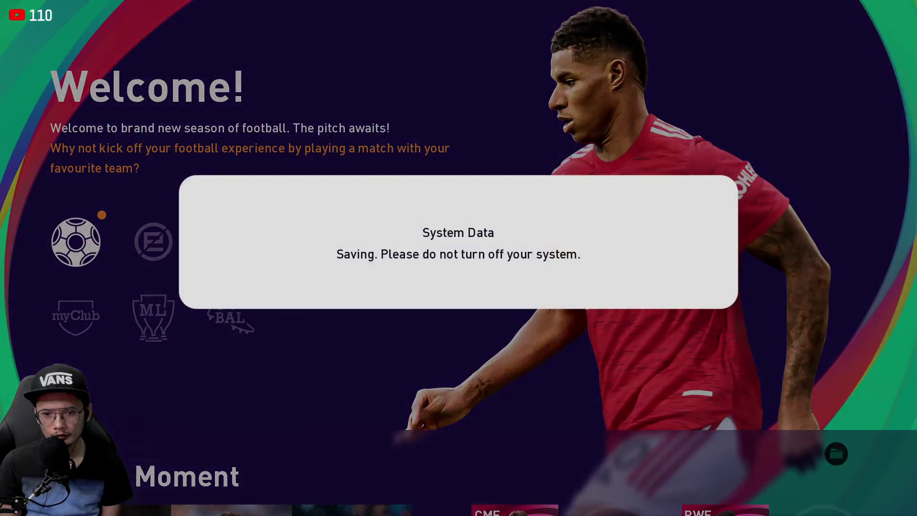
pyautogui.press('Right')
pyautogui.press('Left')
pyautogui.press('Return')
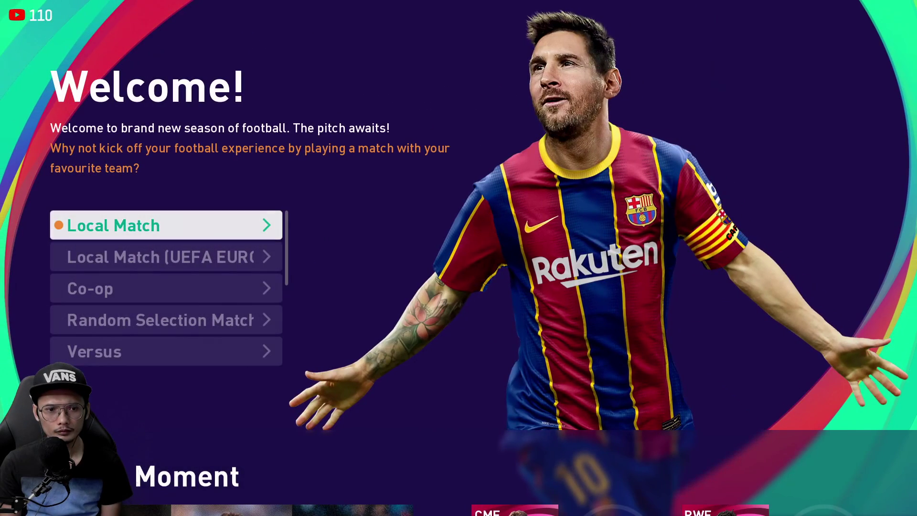
pyautogui.press('Return')
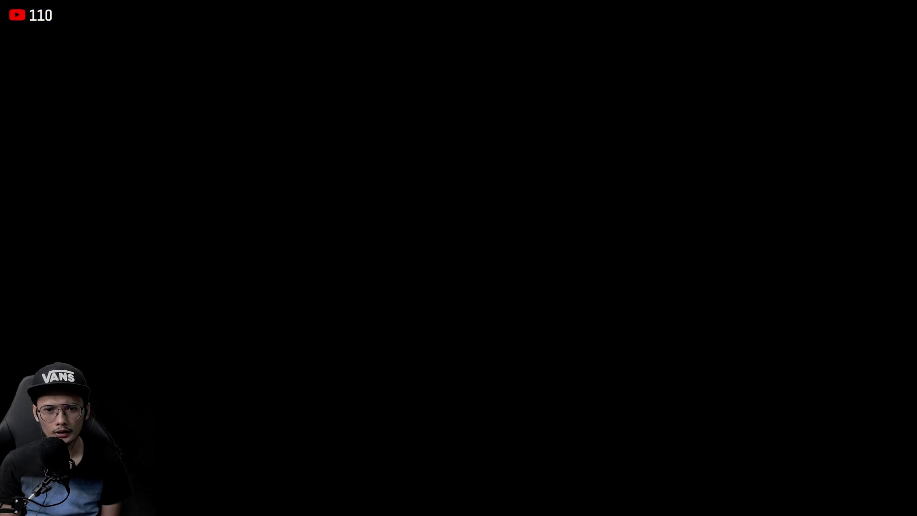
pyautogui.press('Return')
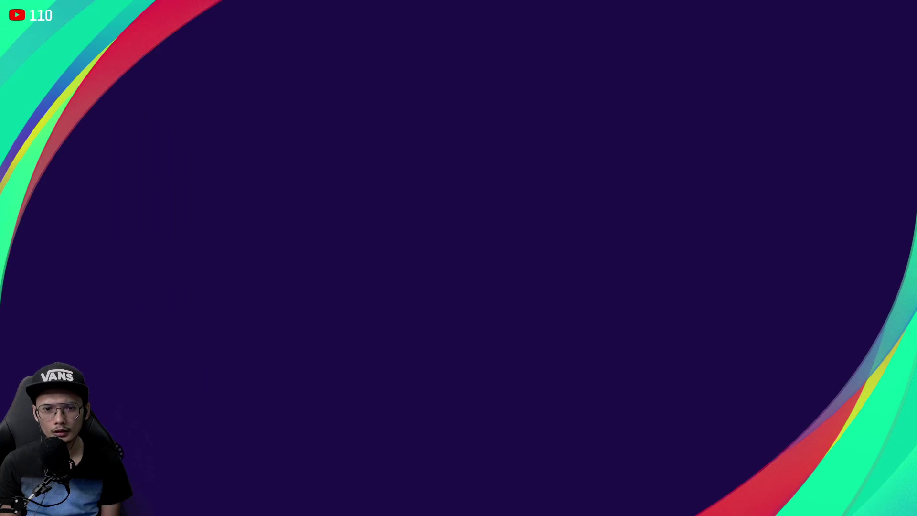
pyautogui.press('Right')
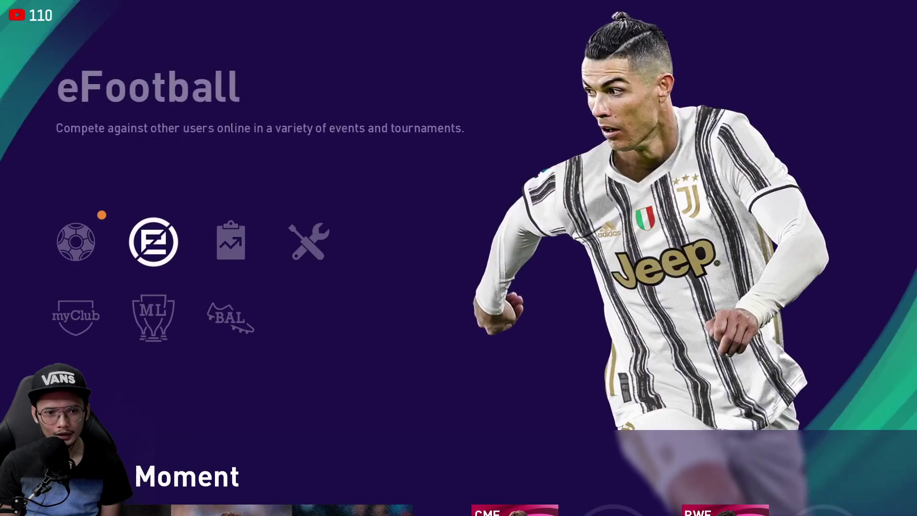
pyautogui.press('Left')
pyautogui.press('Return')
pyautogui.press('Escape')
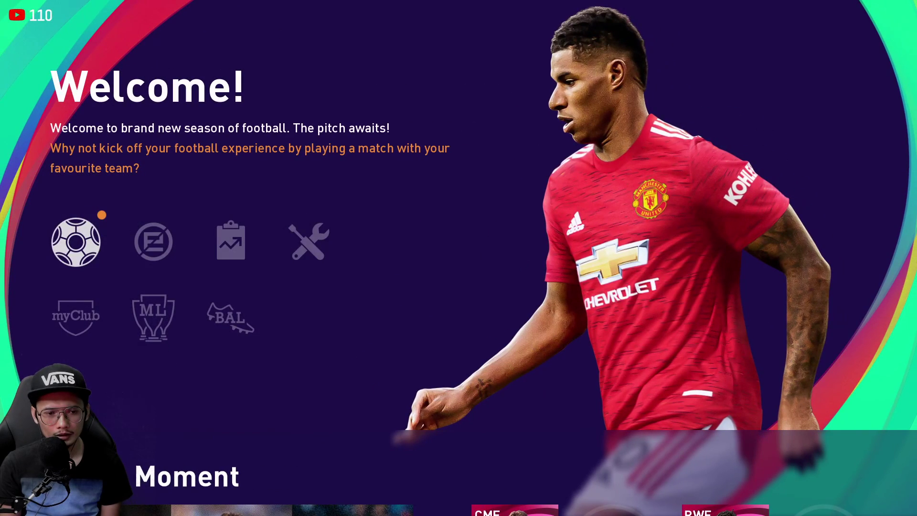
pyautogui.press('Return')
pyautogui.press('Escape')
# Enter Online Divisions from the eFootball mode, pass the Players in Form screen and proceed to team selection for a match
pyautogui.press('Right')
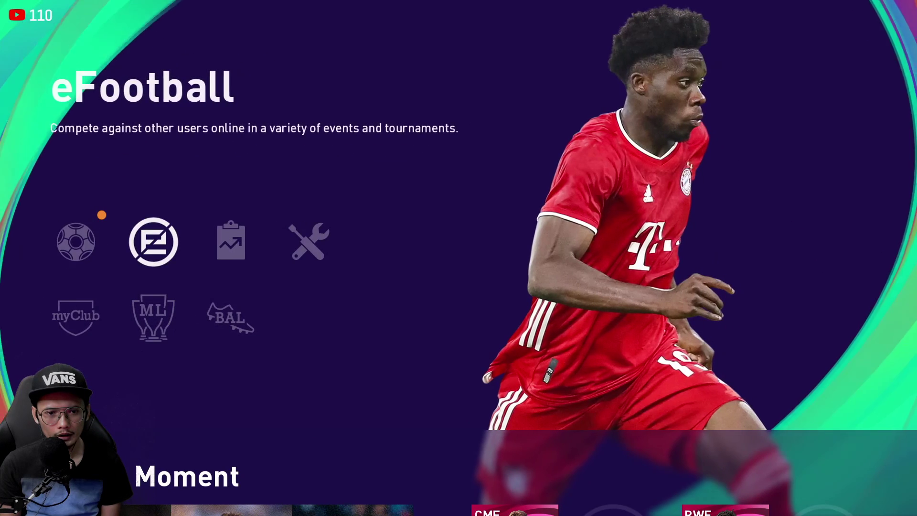
pyautogui.press('Return')
pyautogui.press('Down')
pyautogui.press('Return')
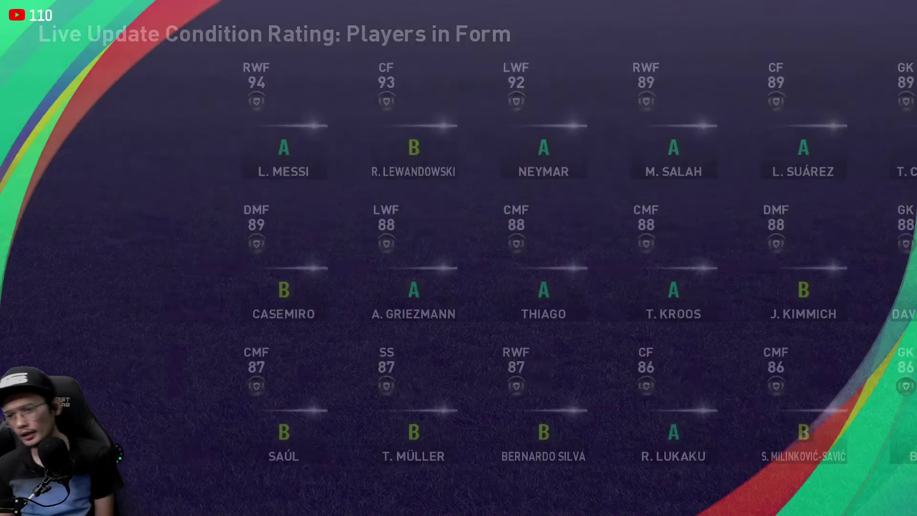
pyautogui.press('Return')
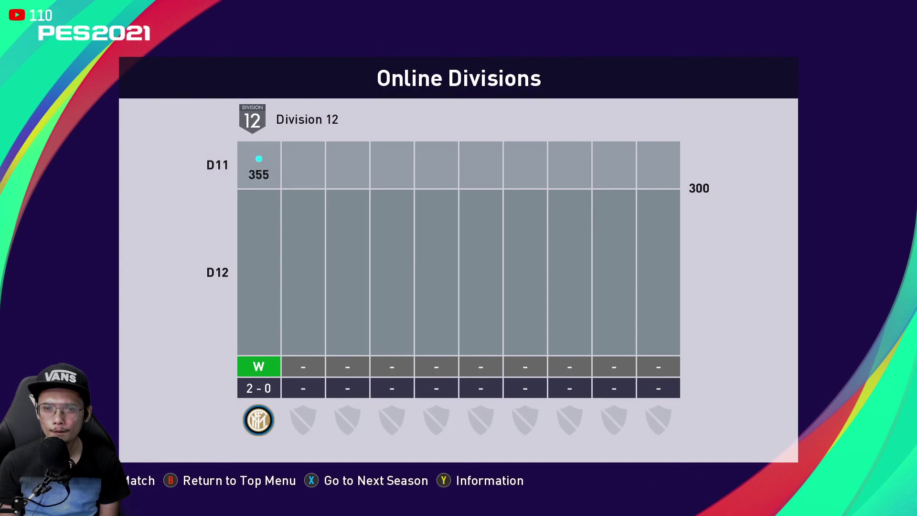
pyautogui.press('Return')
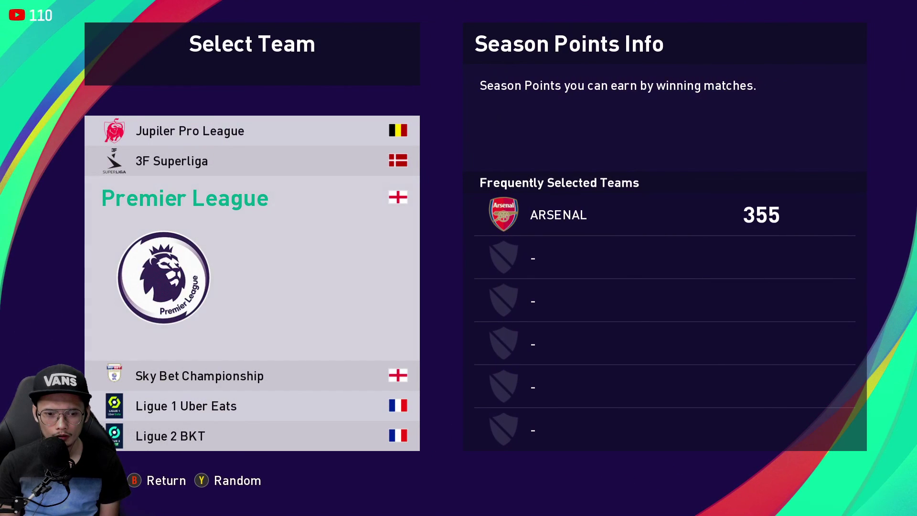
# Choose Manchester United from the Premier League as the team for the Online Divisions match
pyautogui.press('Return')
pyautogui.press('Down')
pyautogui.press('Down')
pyautogui.press('Down')
pyautogui.press('Down')
pyautogui.press('Down')
pyautogui.press('Down')
pyautogui.press('Down')
pyautogui.press('Down')
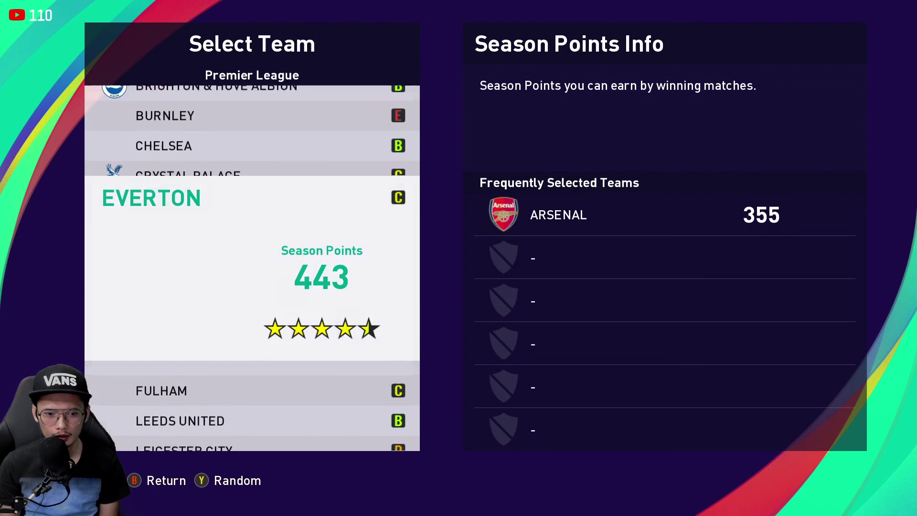
pyautogui.press('Down')
pyautogui.press('Down')
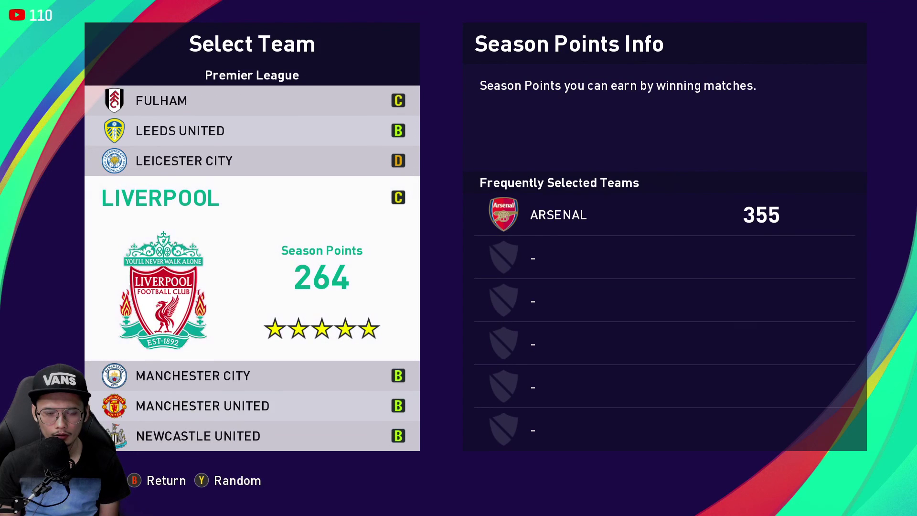
pyautogui.press('Down')
pyautogui.press('Return')
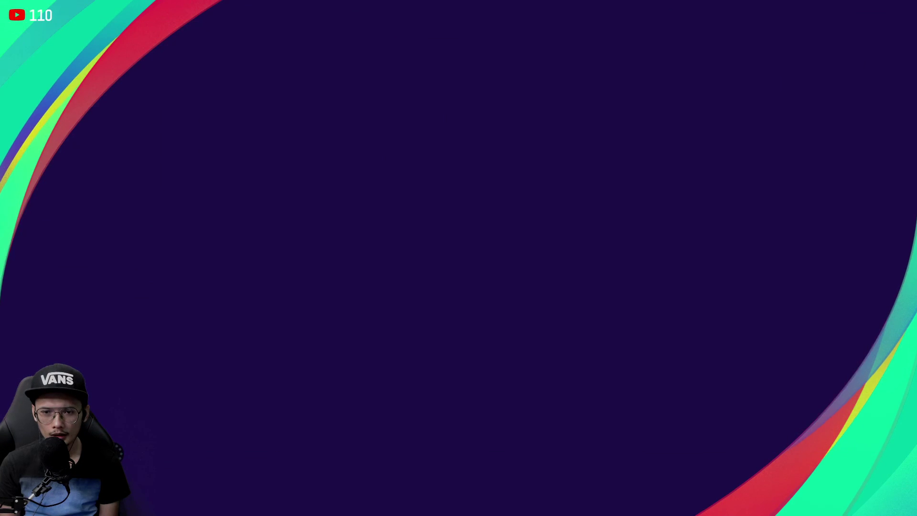
# Start matchmaking with no matchmaking restrictions and Guest User off, and proceed with the opponent that is offered
pyautogui.press('Up')
pyautogui.press('Up')
pyautogui.press('Up')
pyautogui.press('Up')
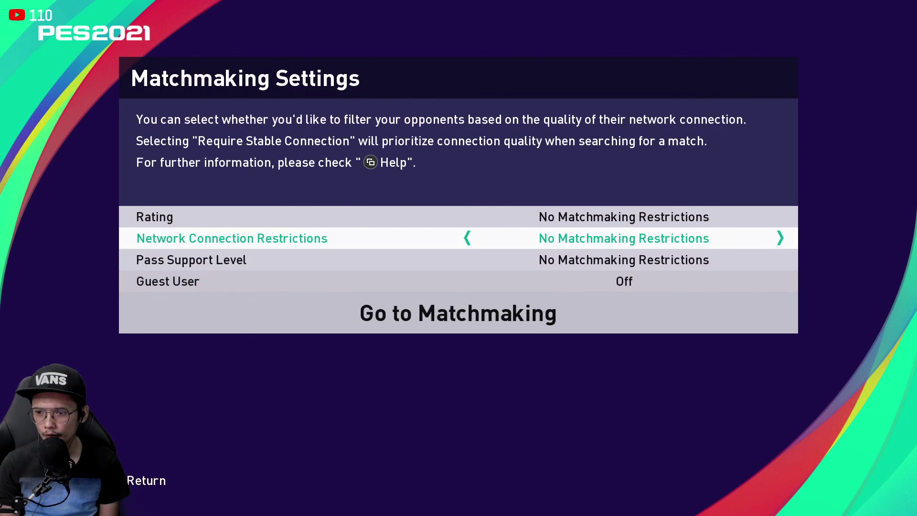
pyautogui.press('Down')
pyautogui.press('Down')
pyautogui.press('Down')
pyautogui.press('Down')
pyautogui.press('Return')
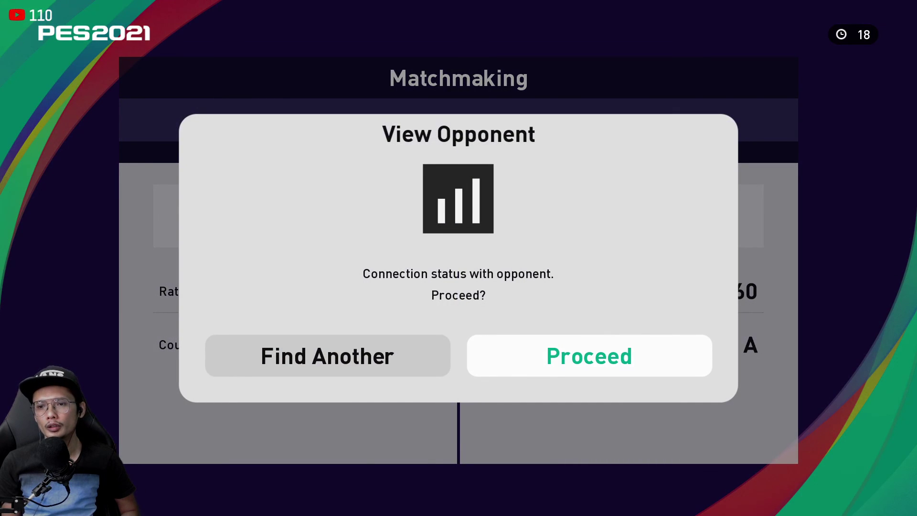
pyautogui.press('Return')
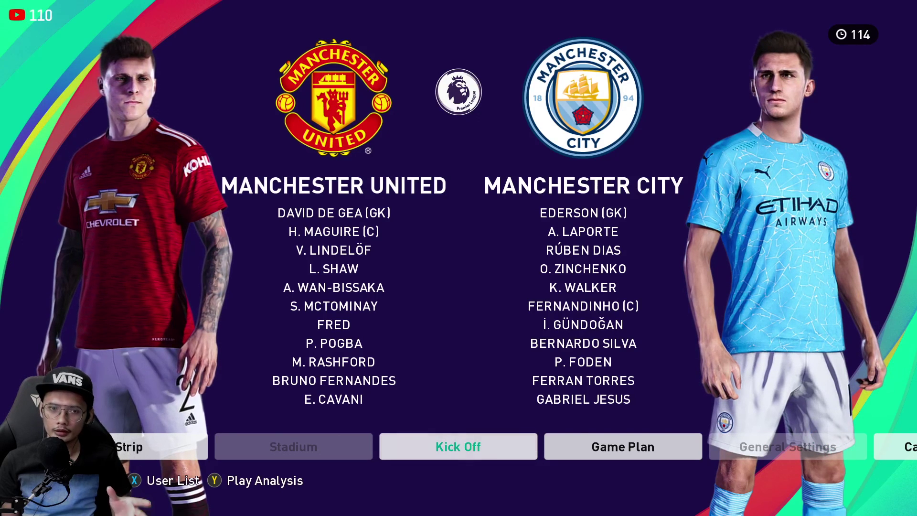
# Open the System Settings briefly, return to the pre-match screen and kick off the match against Manchester City
pyautogui.press('Right')
pyautogui.press('Right')
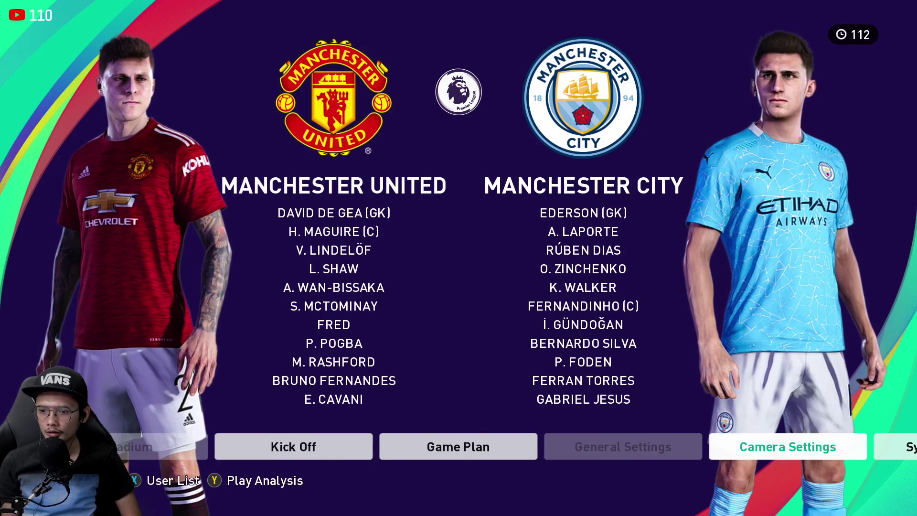
pyautogui.press('Right')
pyautogui.press('Return')
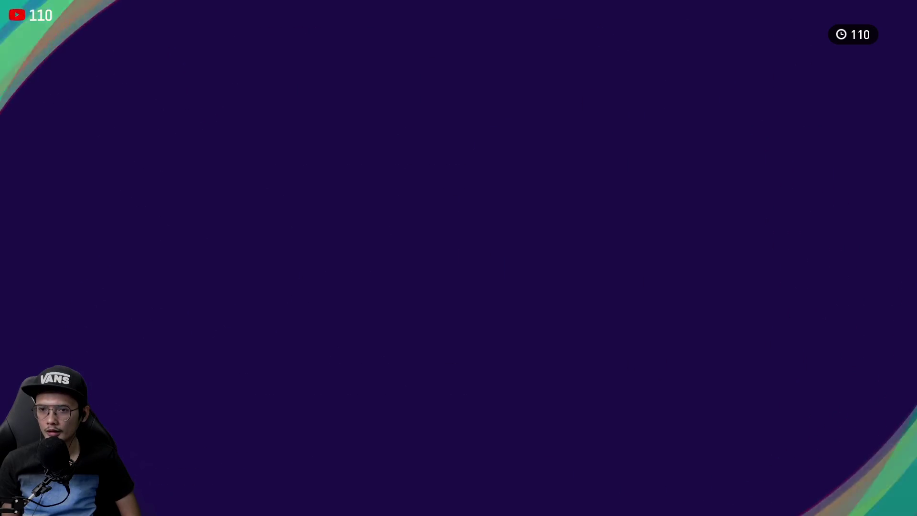
pyautogui.press('Escape')
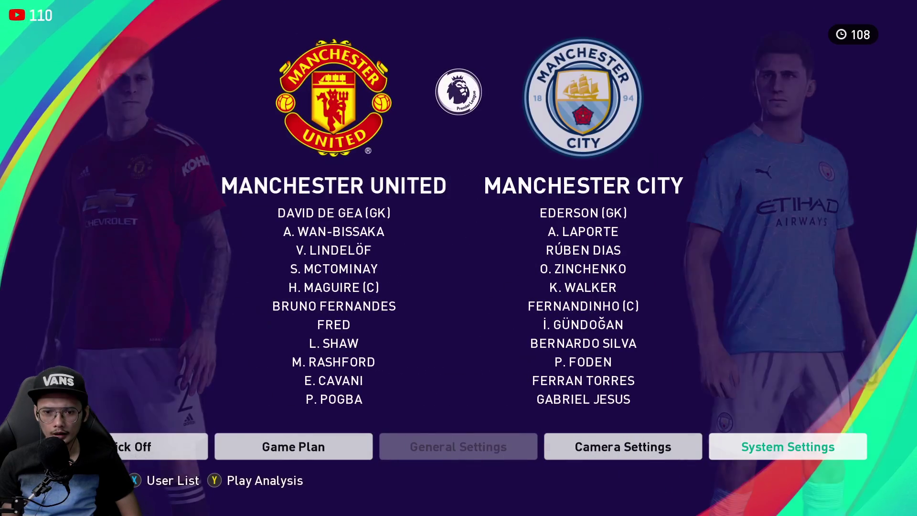
pyautogui.press('Left')
pyautogui.press('Left')
pyautogui.press('Left')
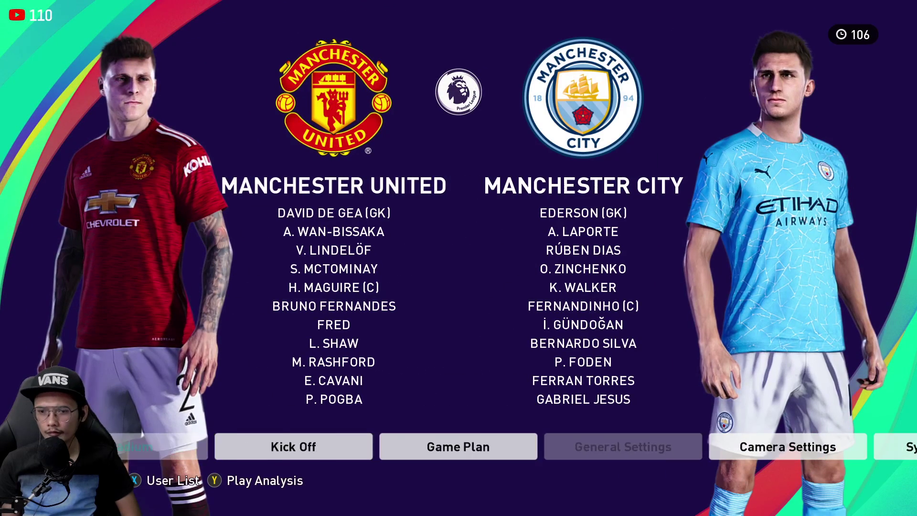
pyautogui.press('Return')
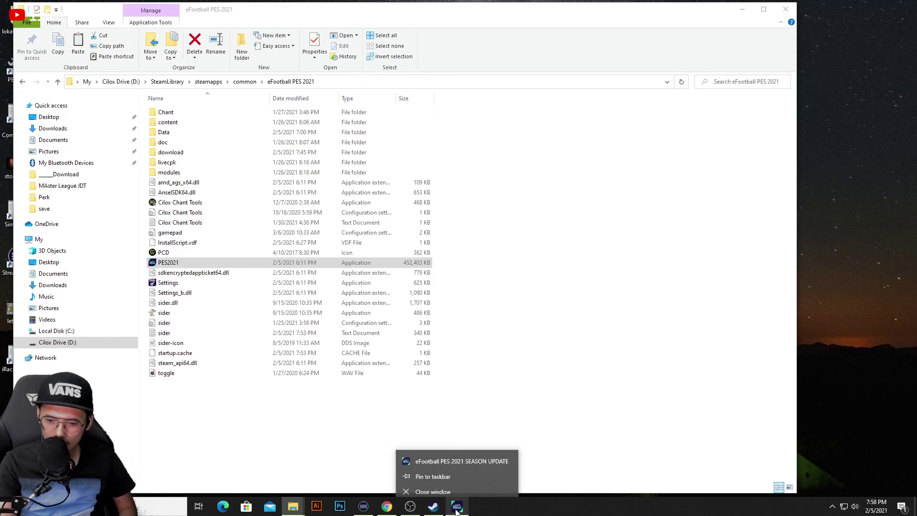
# Close the eFootball PES 2021 game window, then switch to OBS and move its window slightly higher on the desktop
pyautogui.click(437, 488)
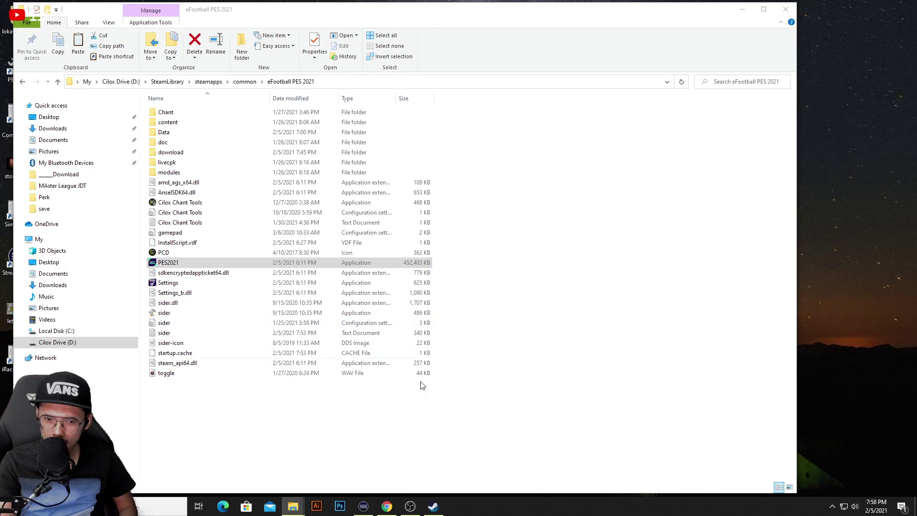
pyautogui.click(409, 506)
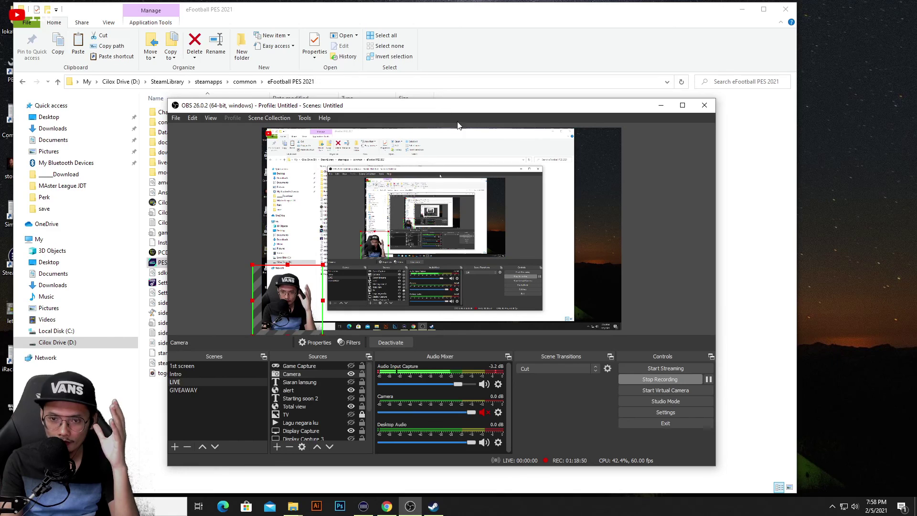
pyautogui.moveTo(528, 109); pyautogui.dragTo(528, 91)
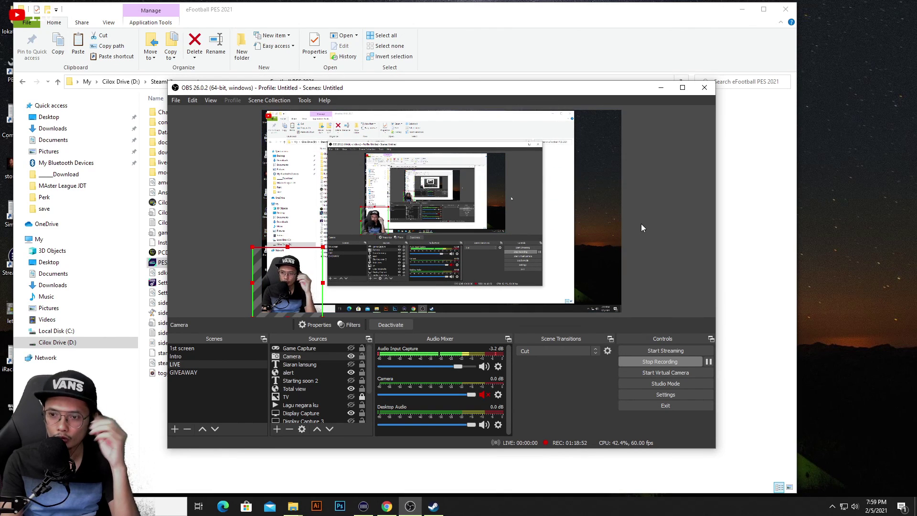